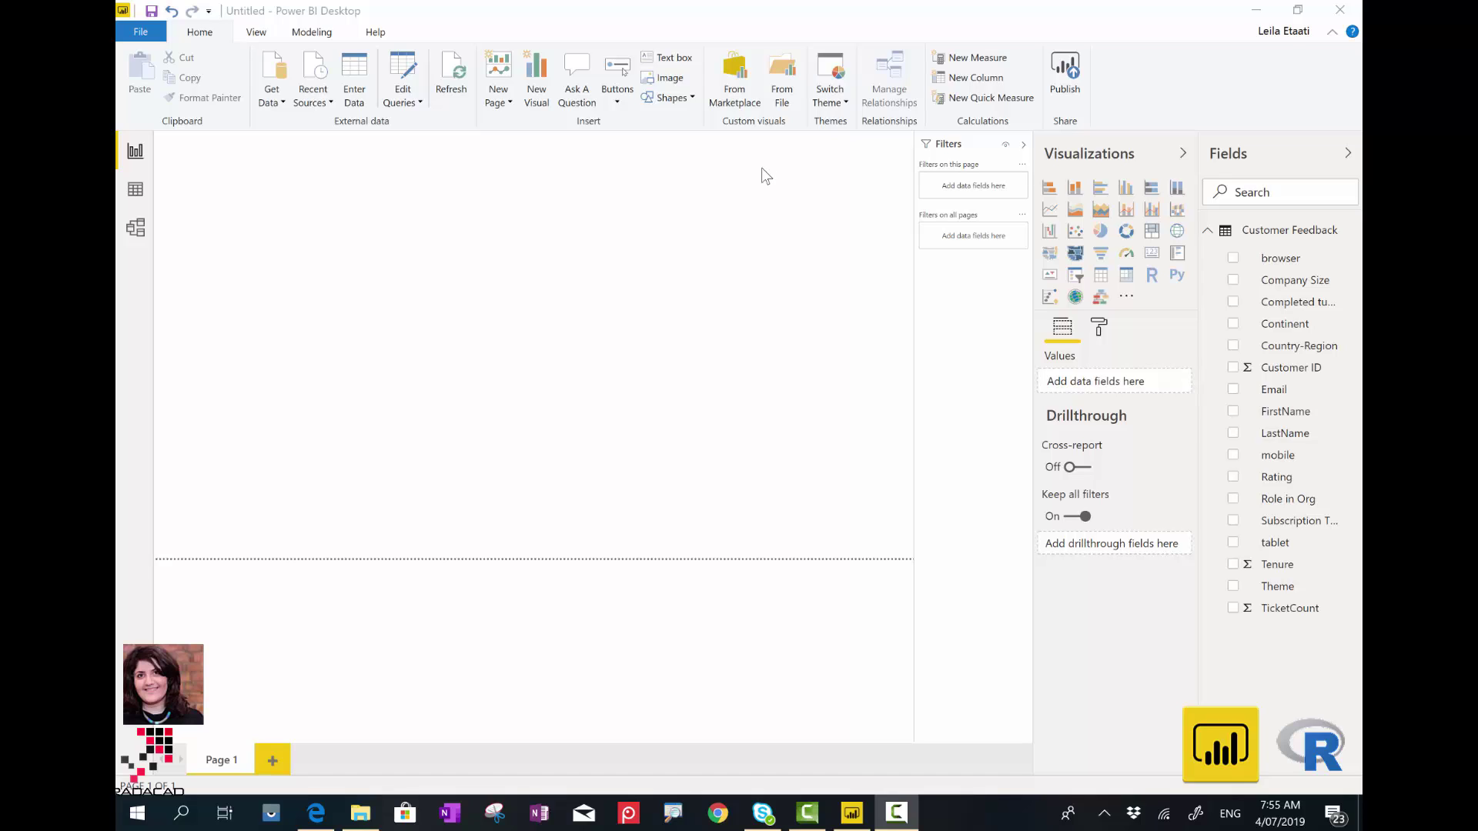
Remove the existing custom visual from the report and confirm the deletion.
right_click(1101, 306)
click(1131, 316)
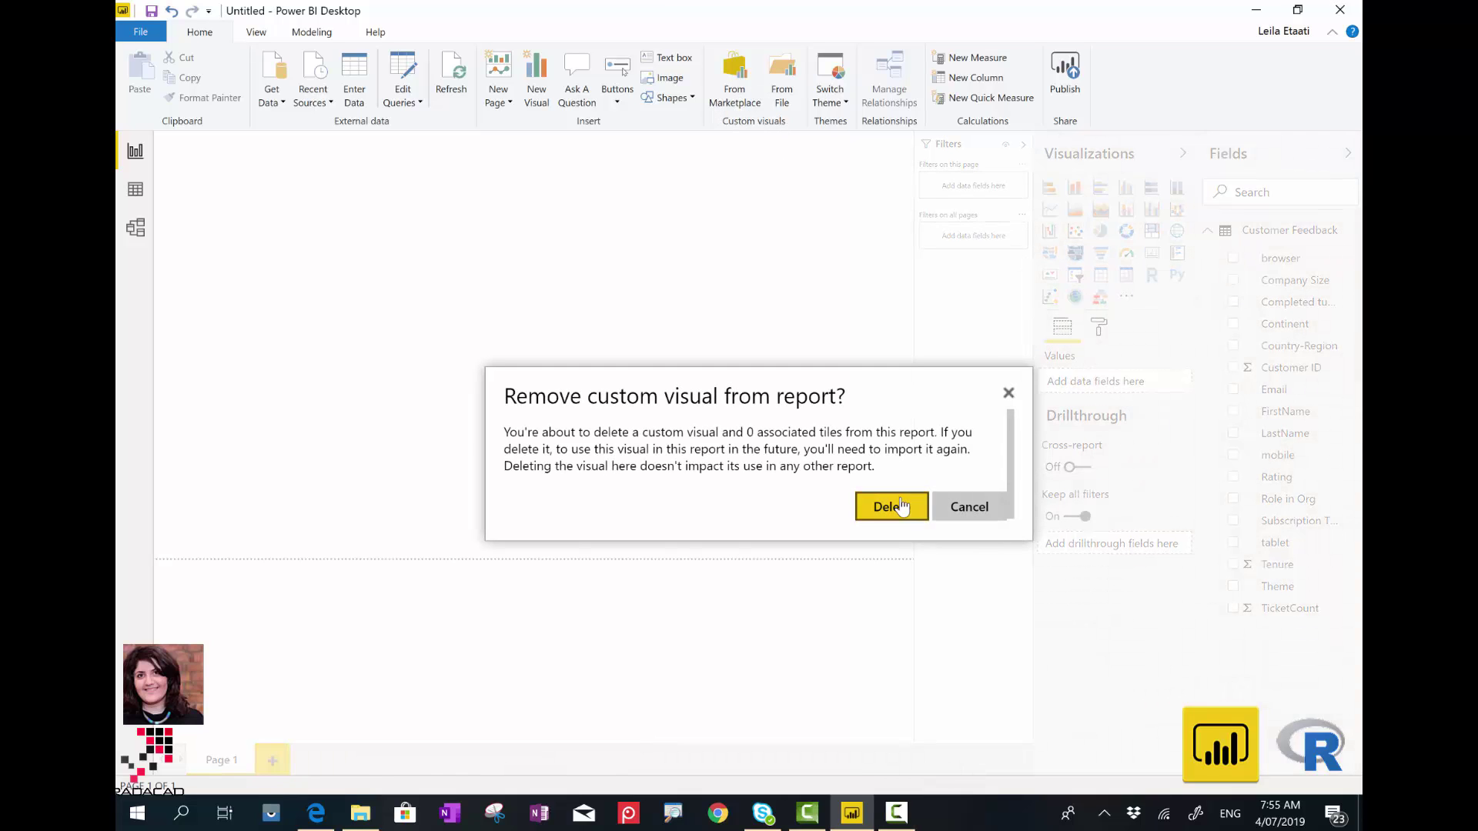
click(901, 506)
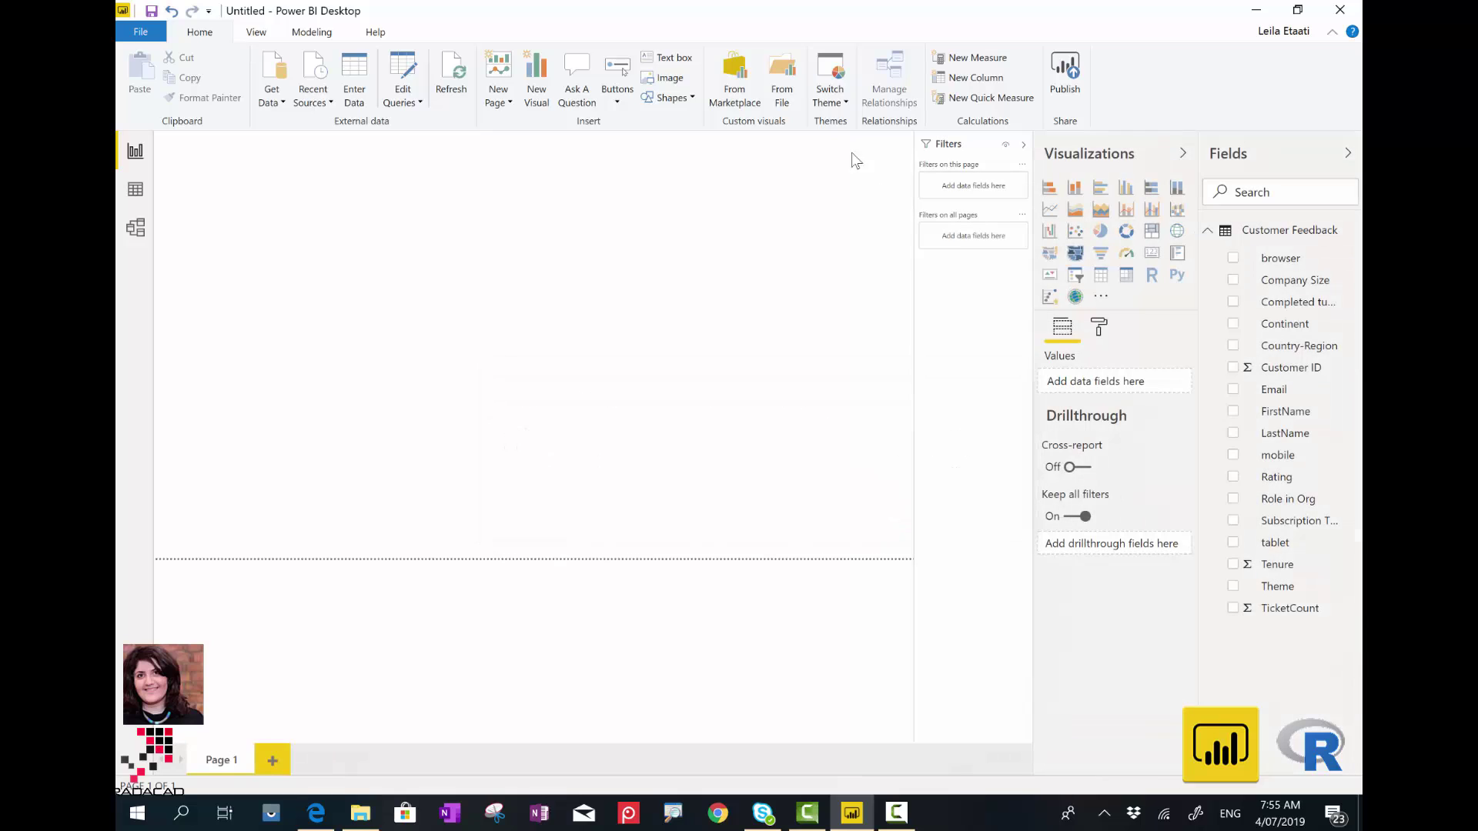
Import the Decision Tree Chart from the marketplace's Advanced Analytics category.
click(733, 112)
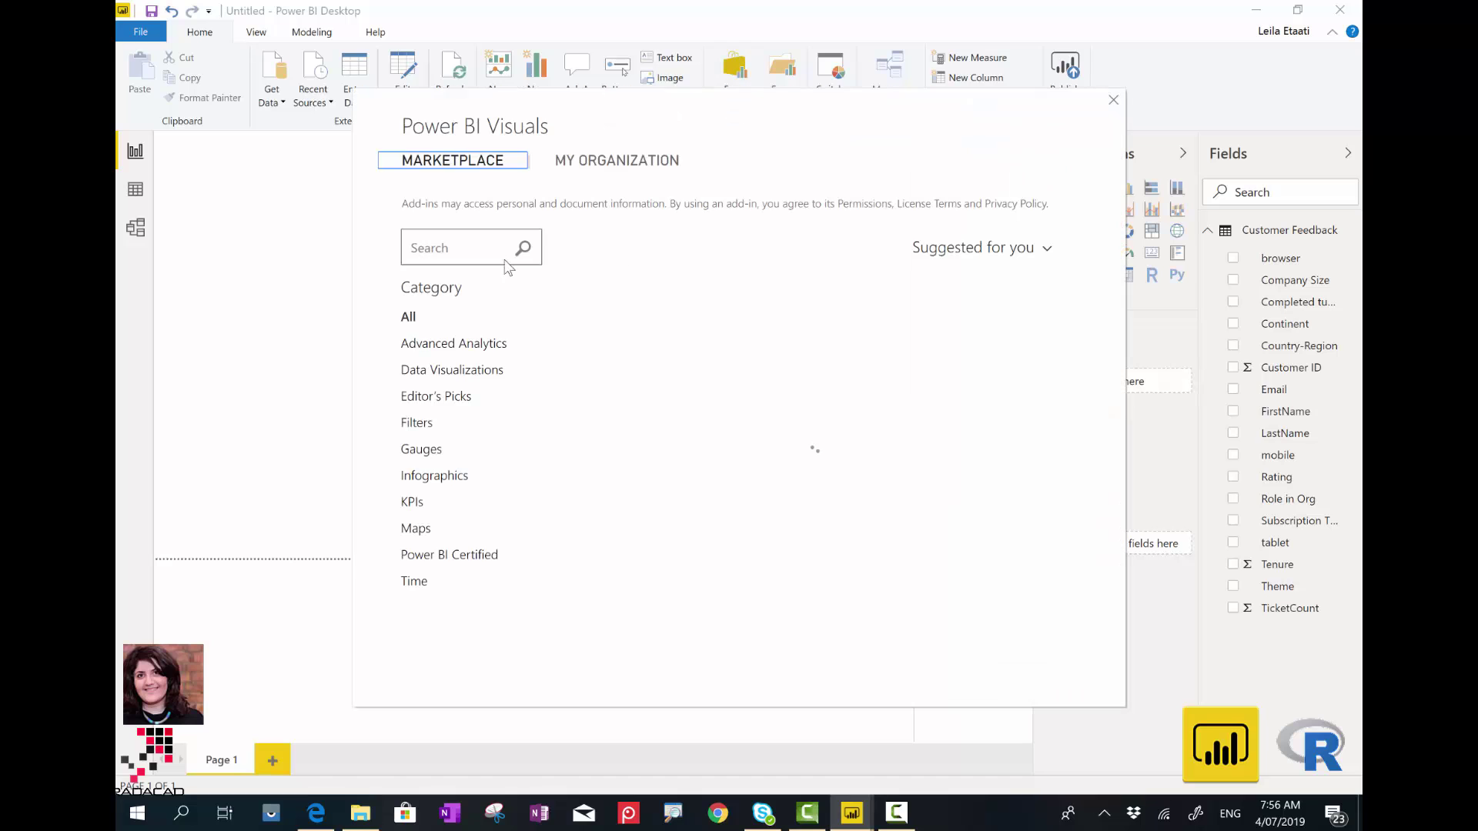
click(486, 252)
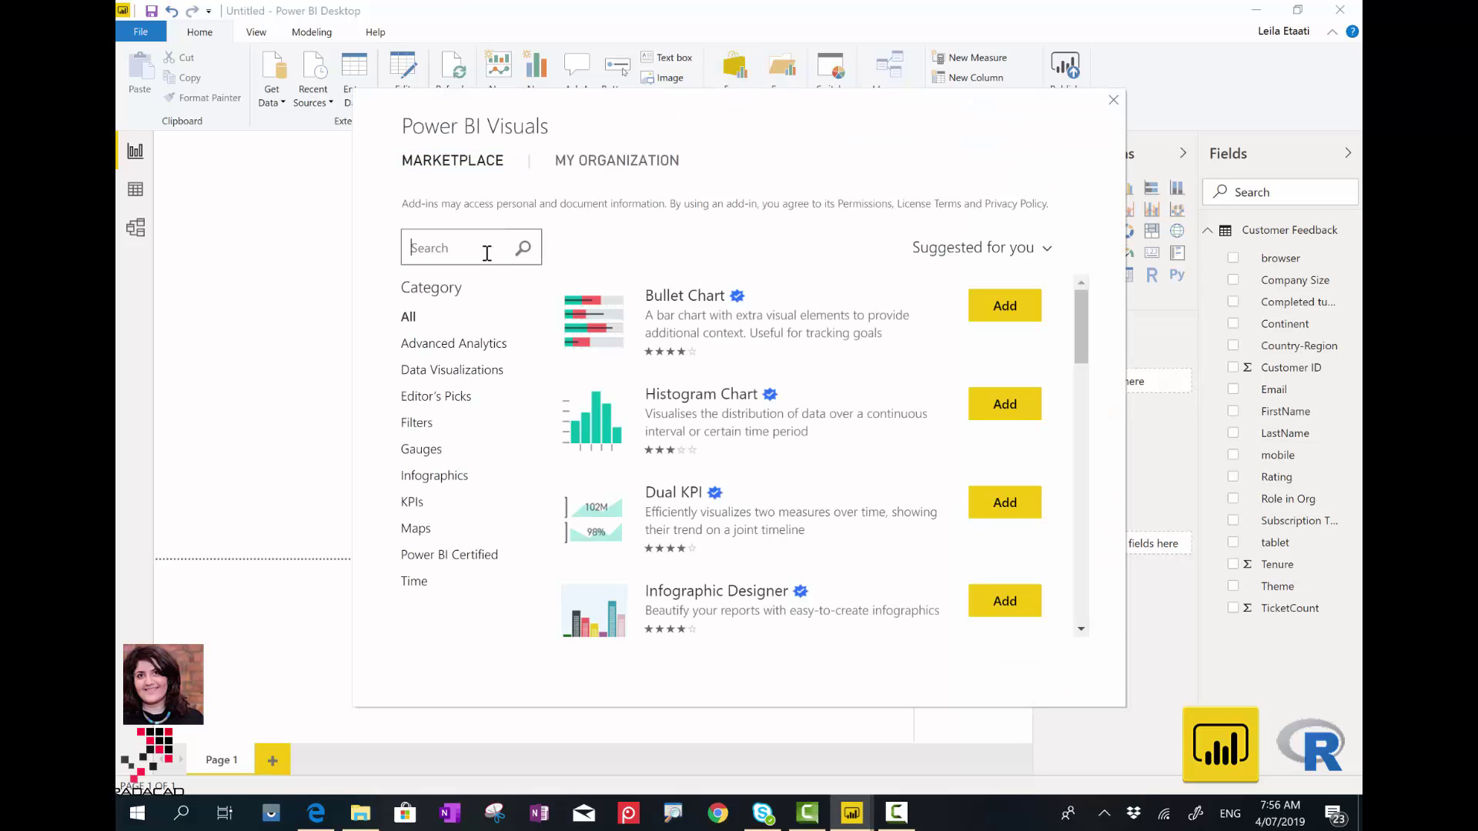
click(450, 344)
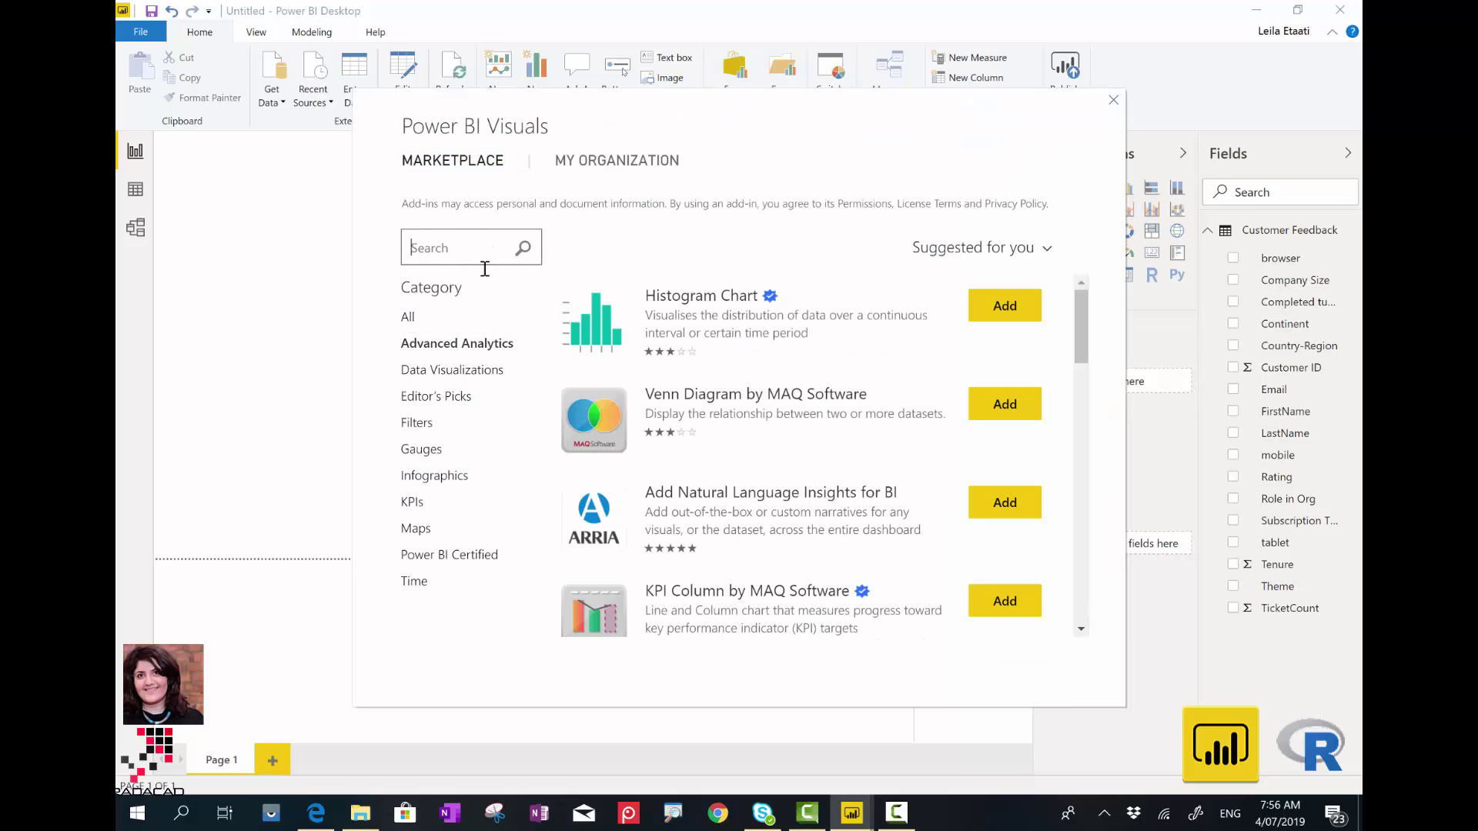
scroll(732, 452, down, 10)
scroll(736, 456, down, 12)
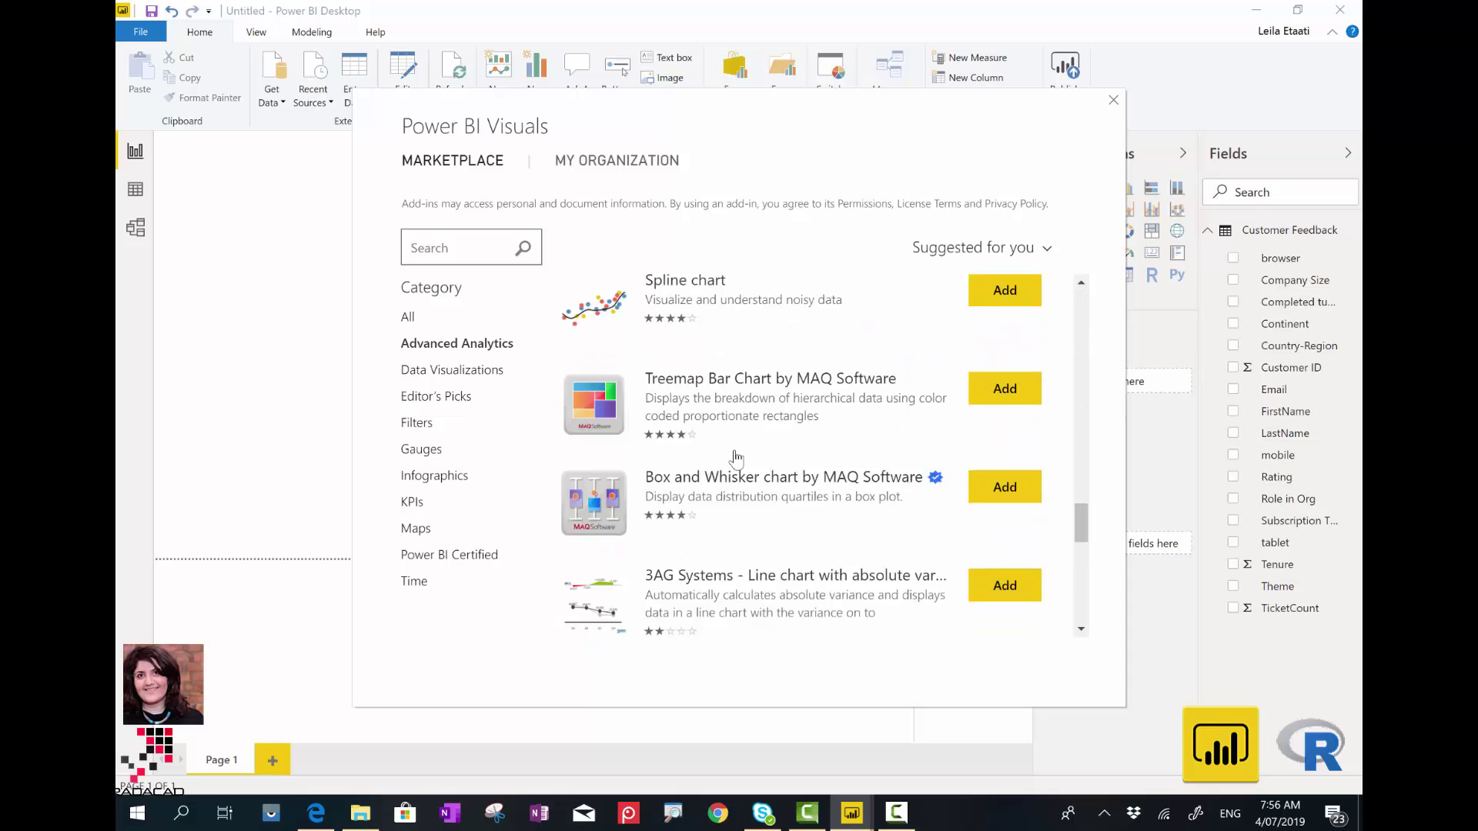
scroll(736, 456, down, 5)
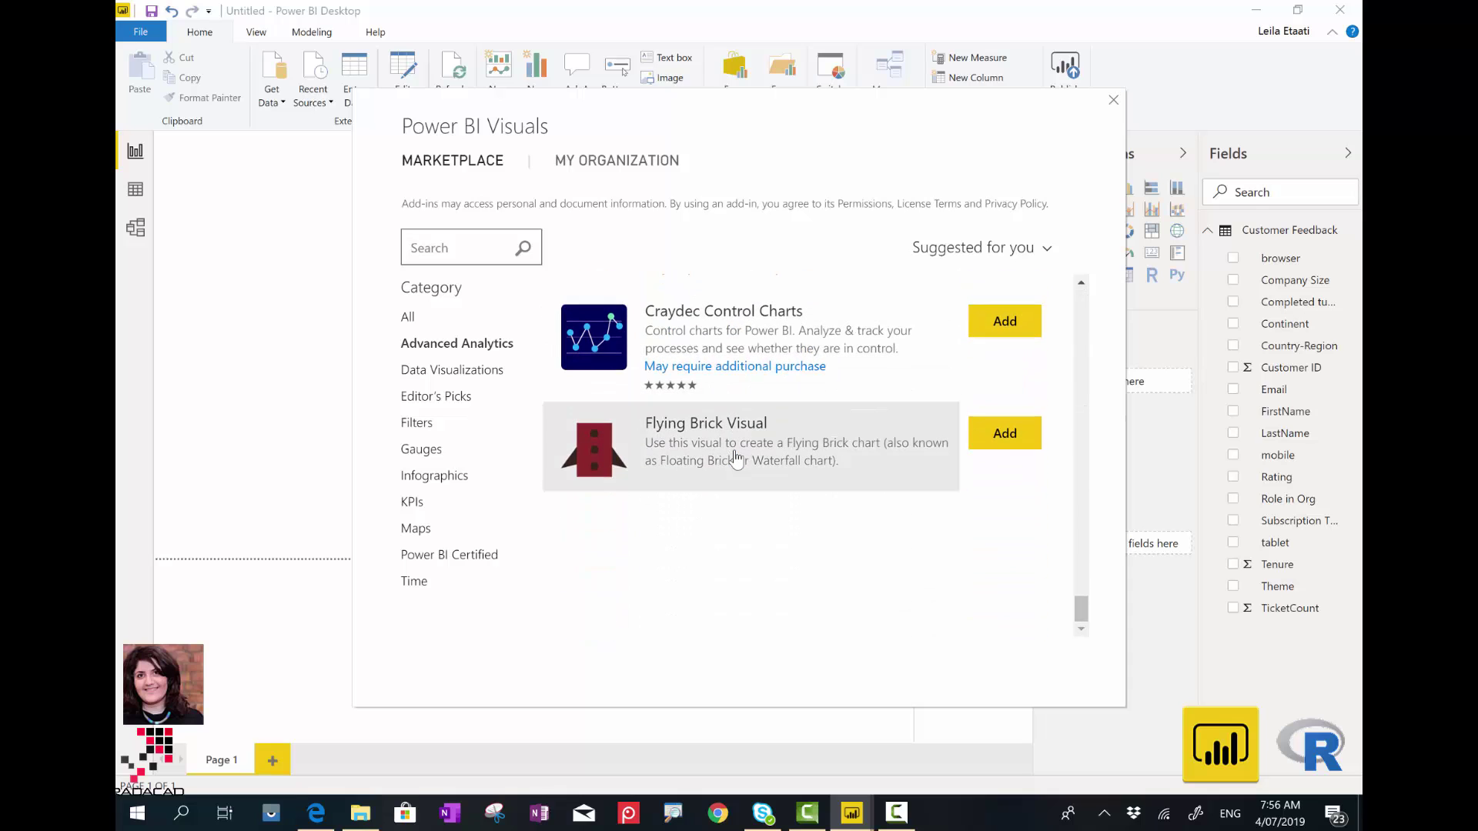
scroll(736, 457, up, 5)
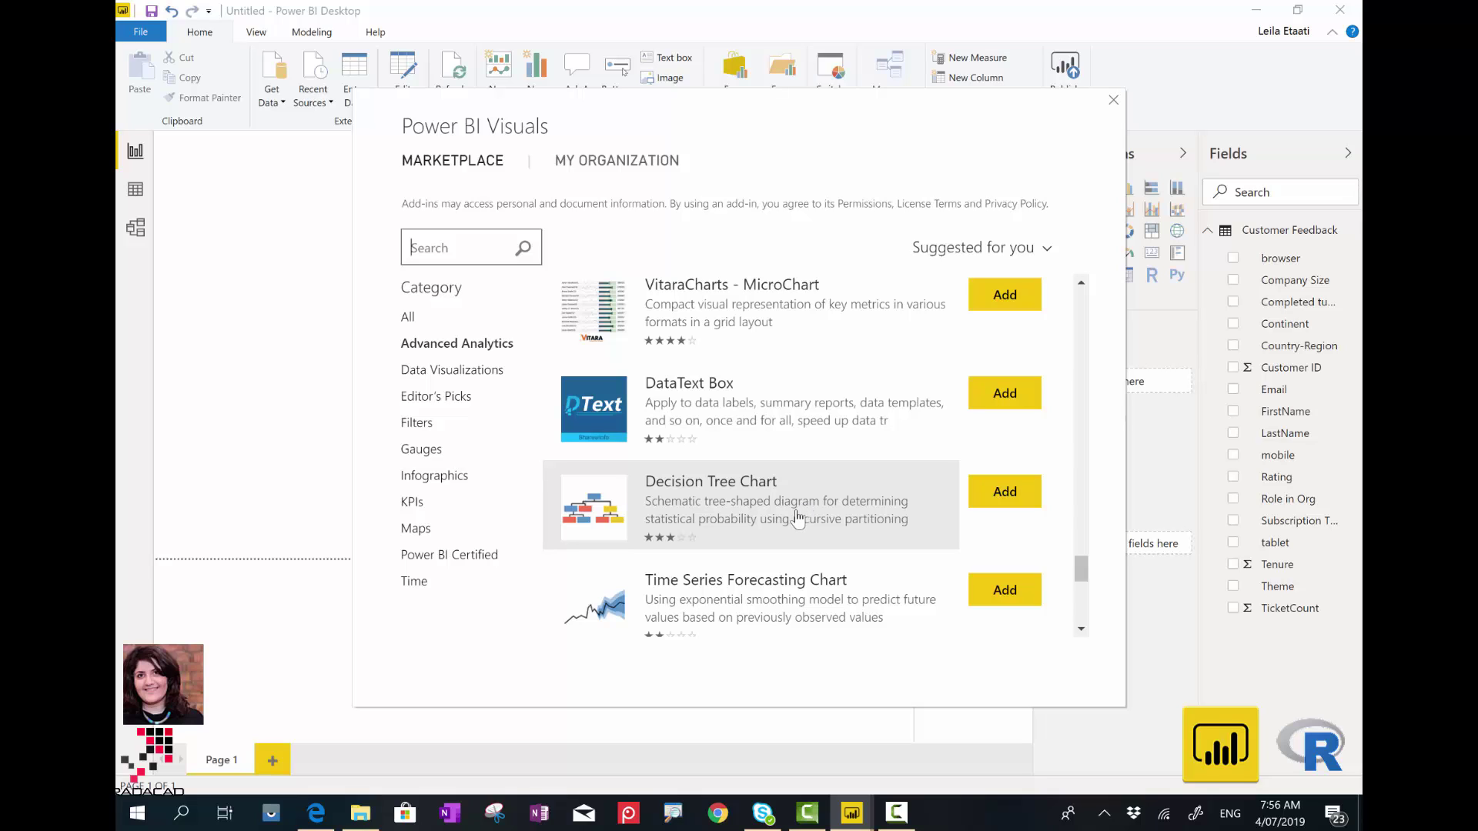
click(1001, 493)
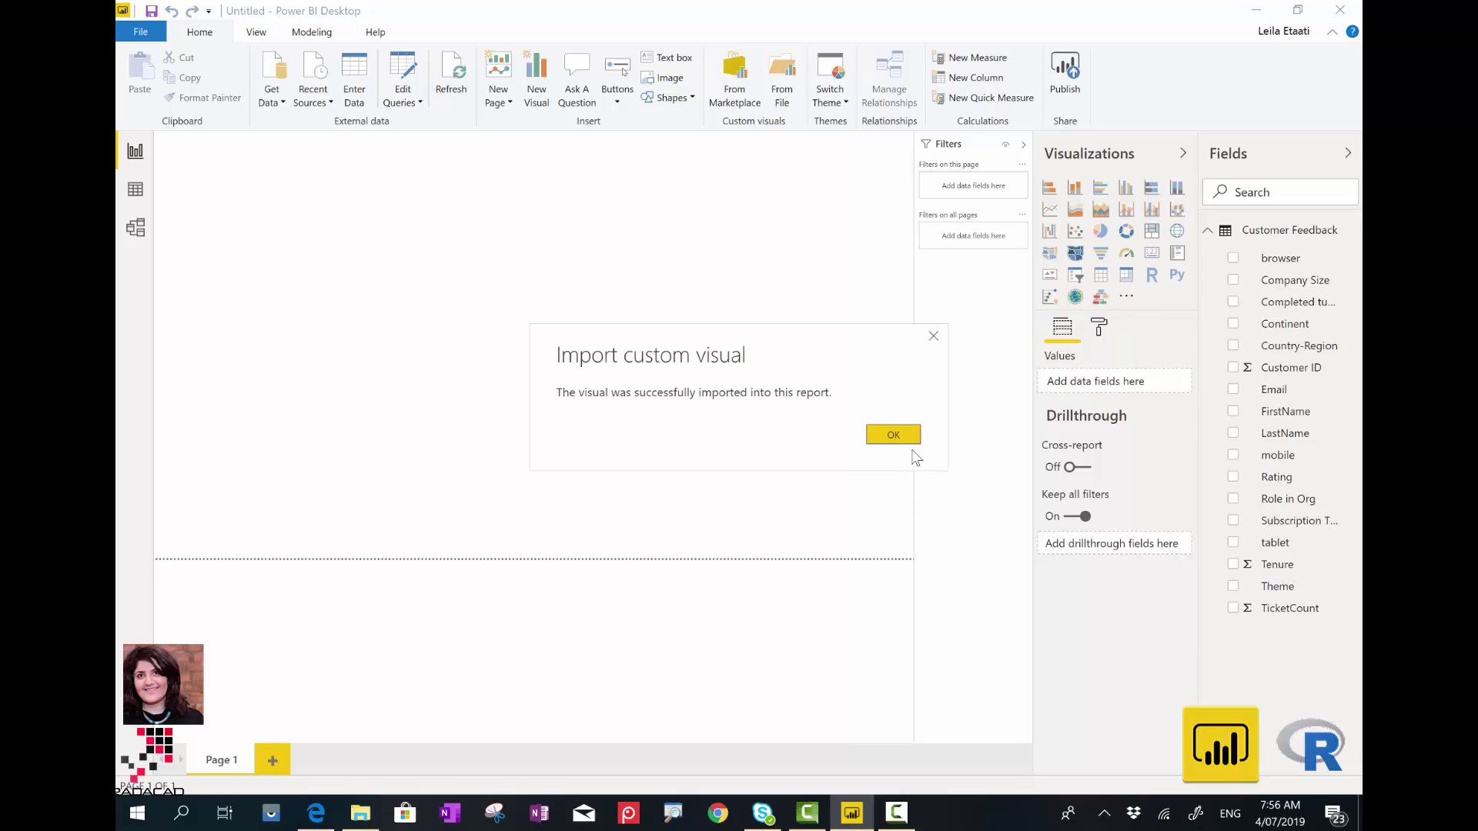
click(909, 438)
click(1126, 296)
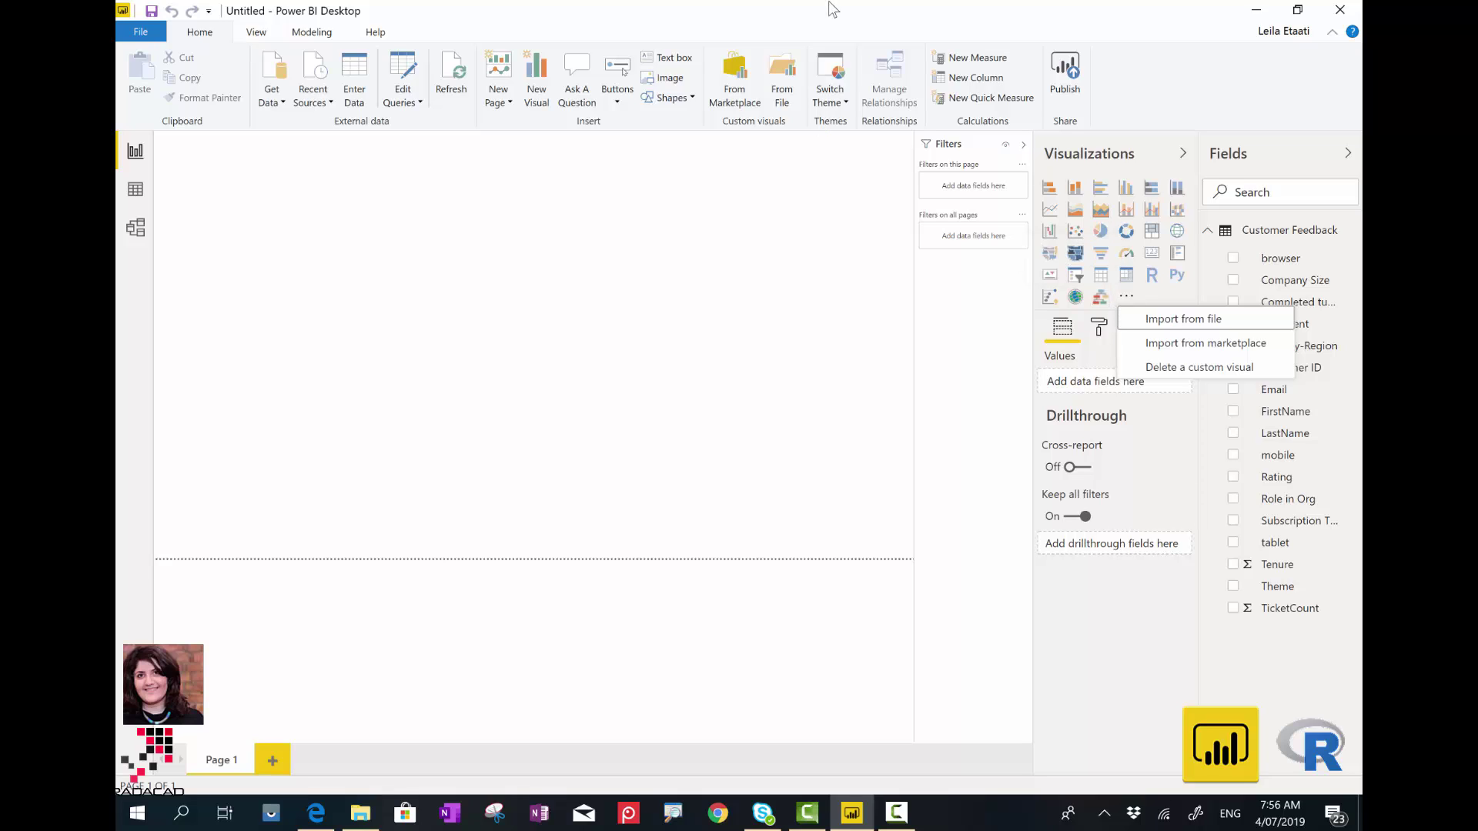
click(726, 97)
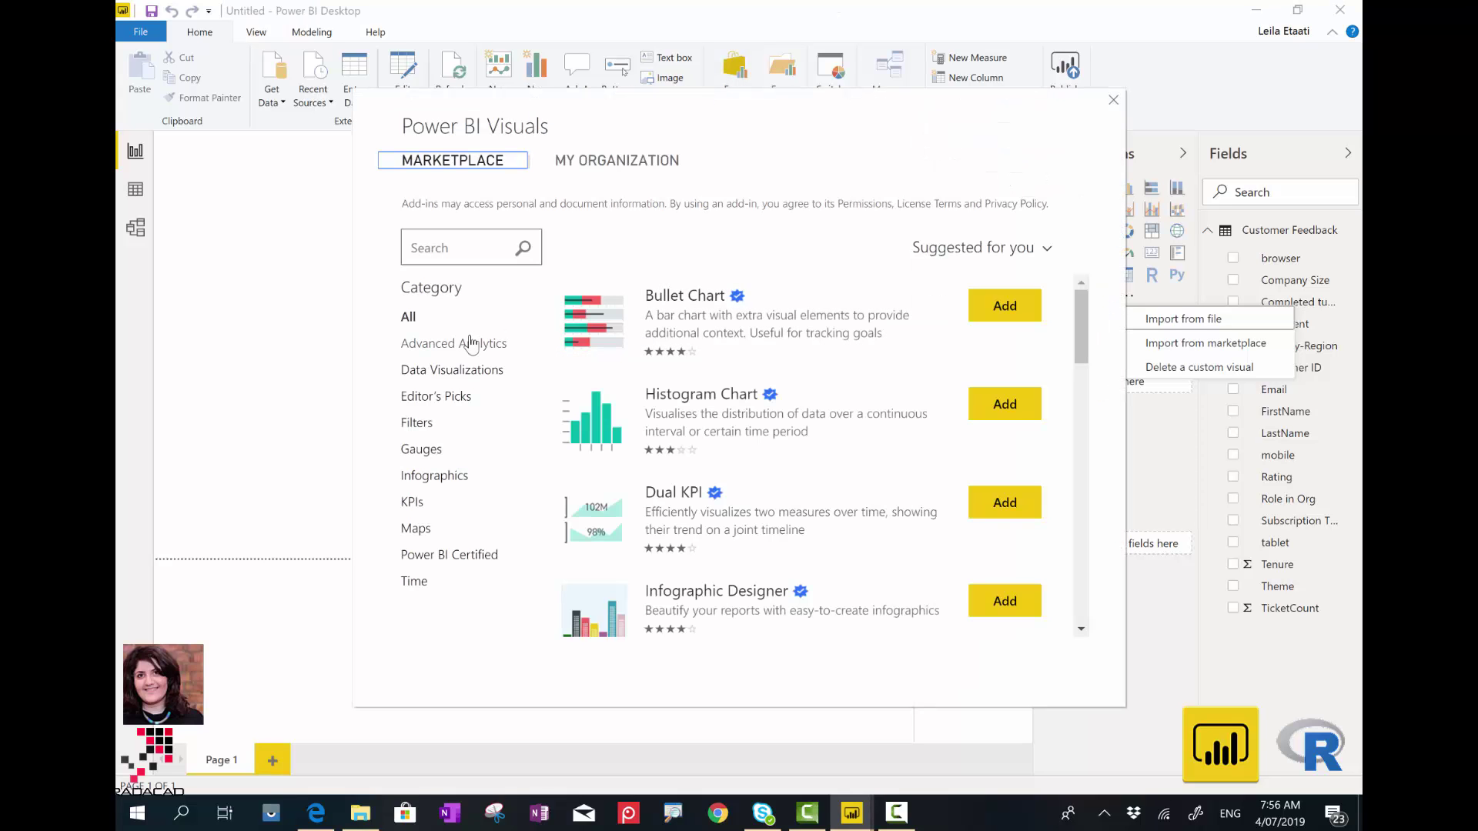
click(467, 343)
scroll(723, 406, down, 6)
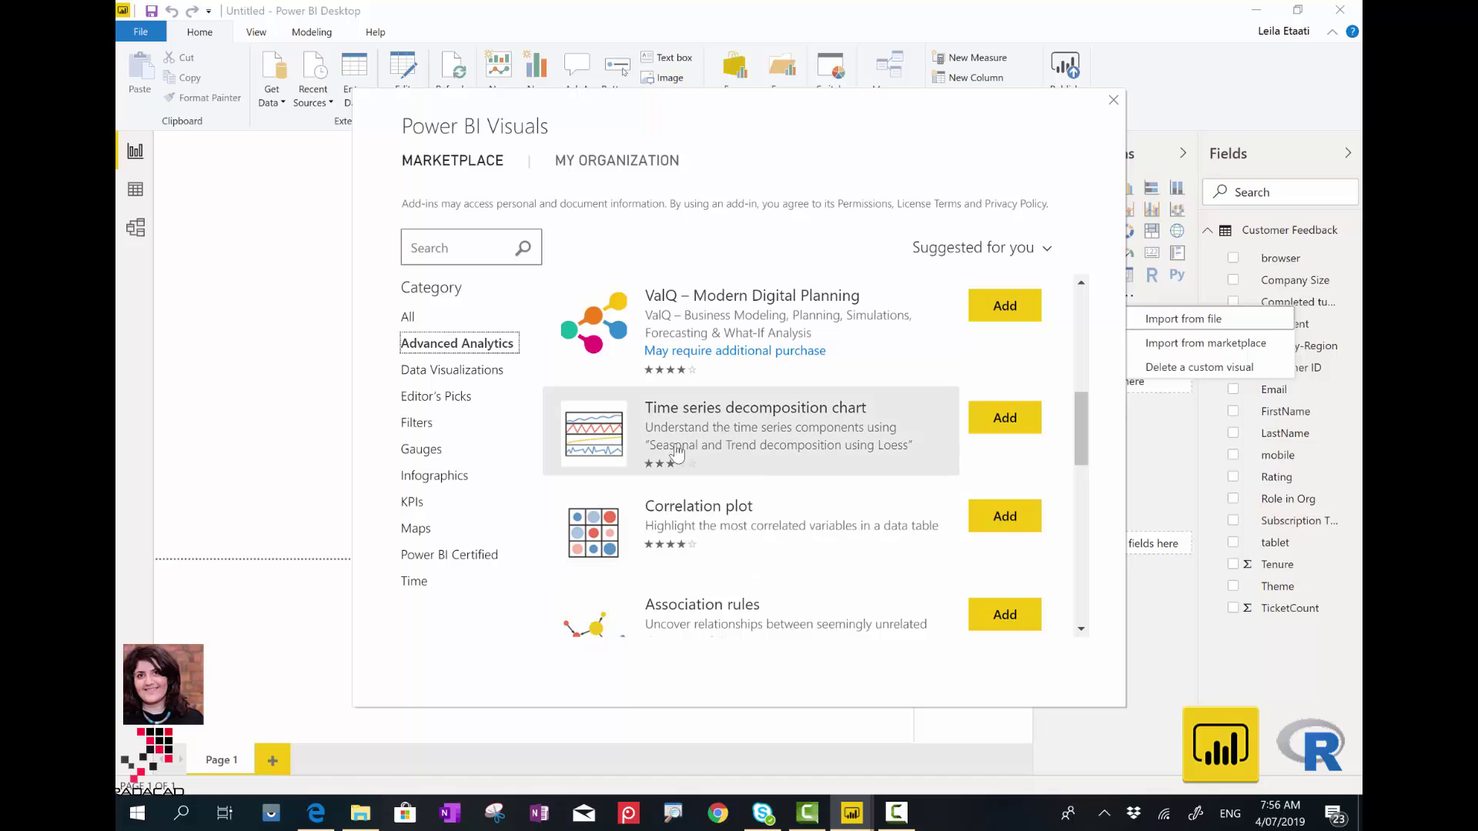
scroll(707, 527, down, 6)
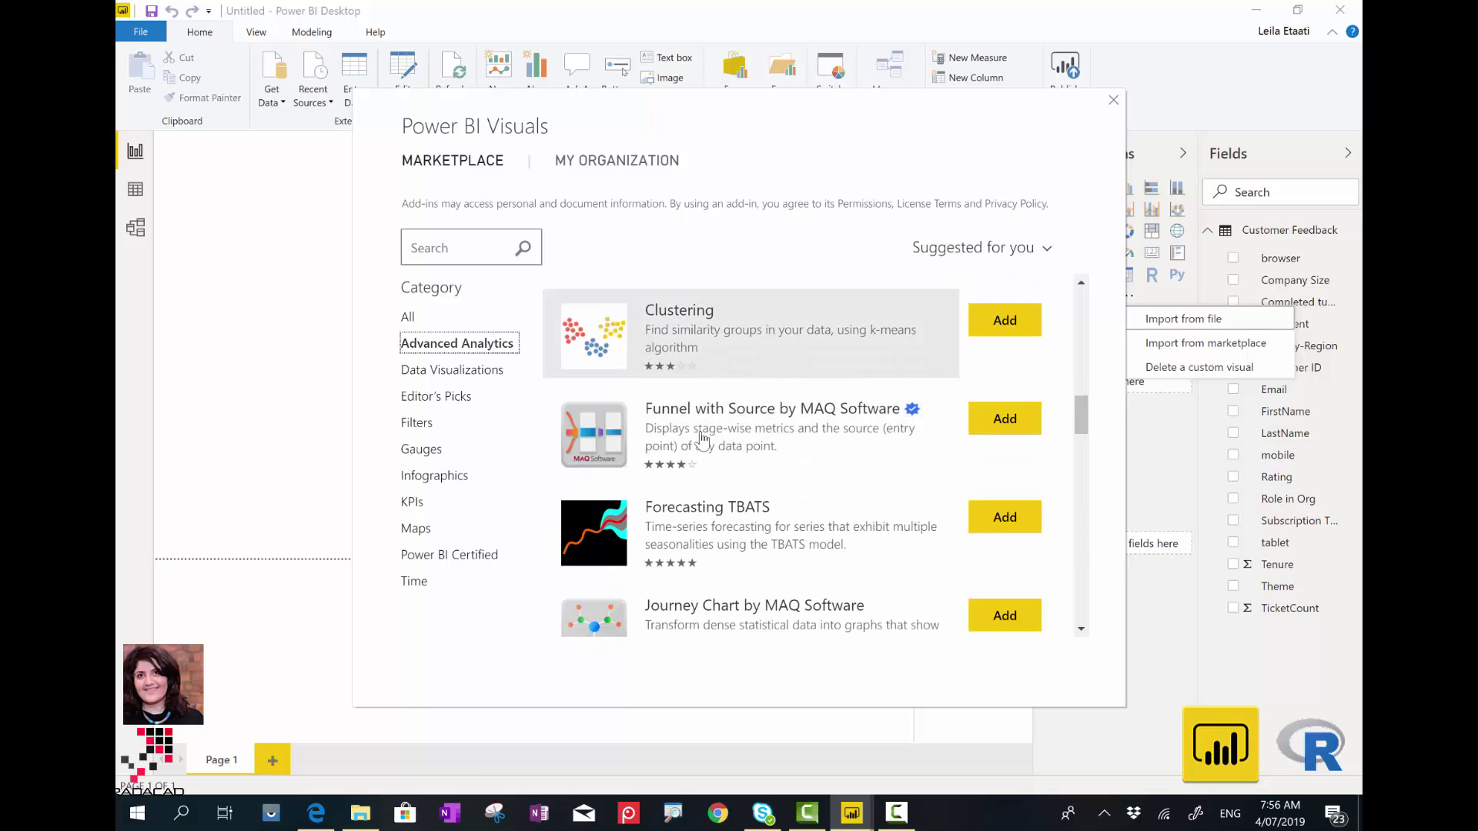
scroll(685, 450, down, 5)
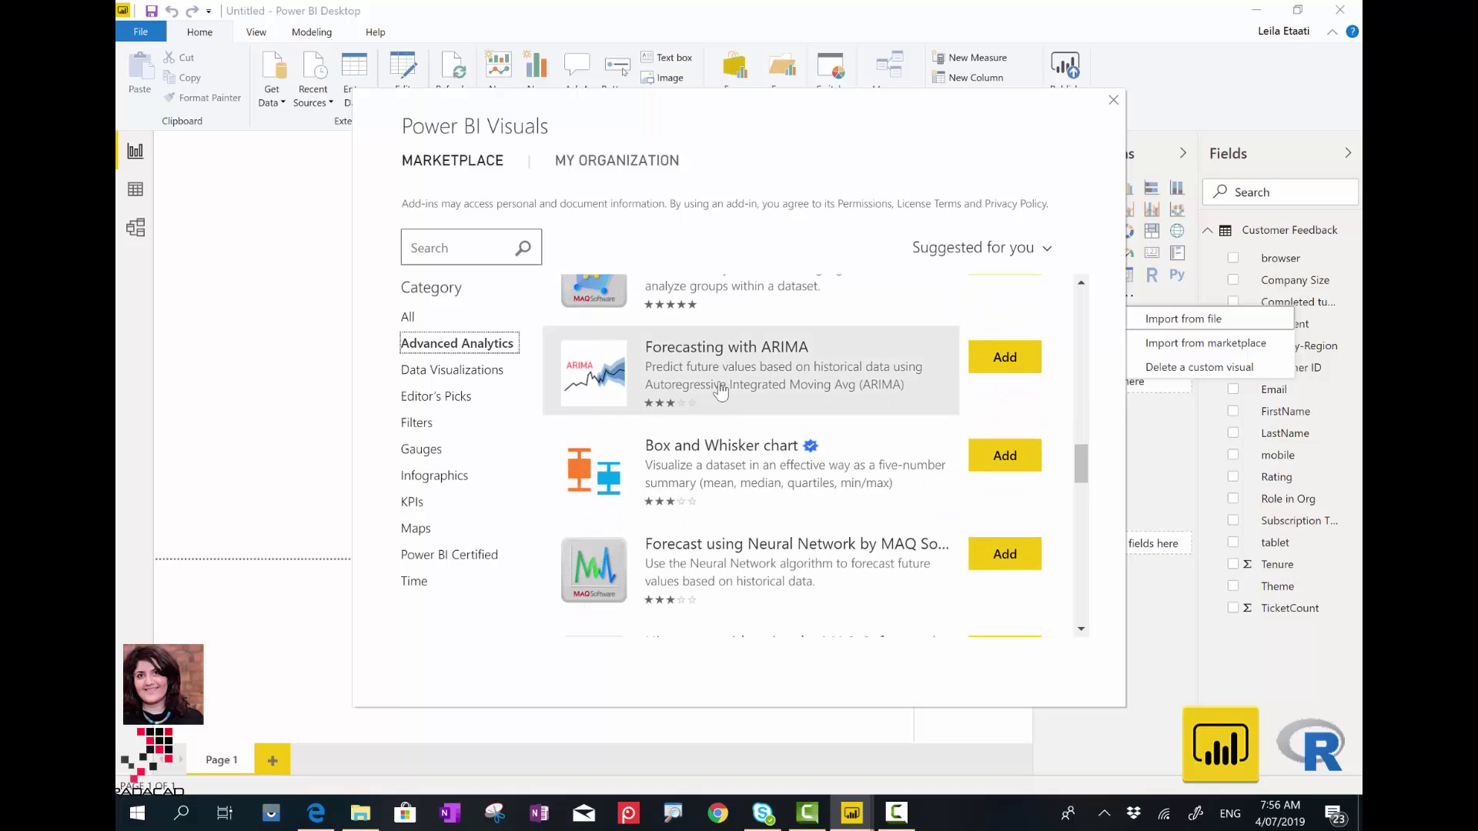
scroll(720, 393, down, 5)
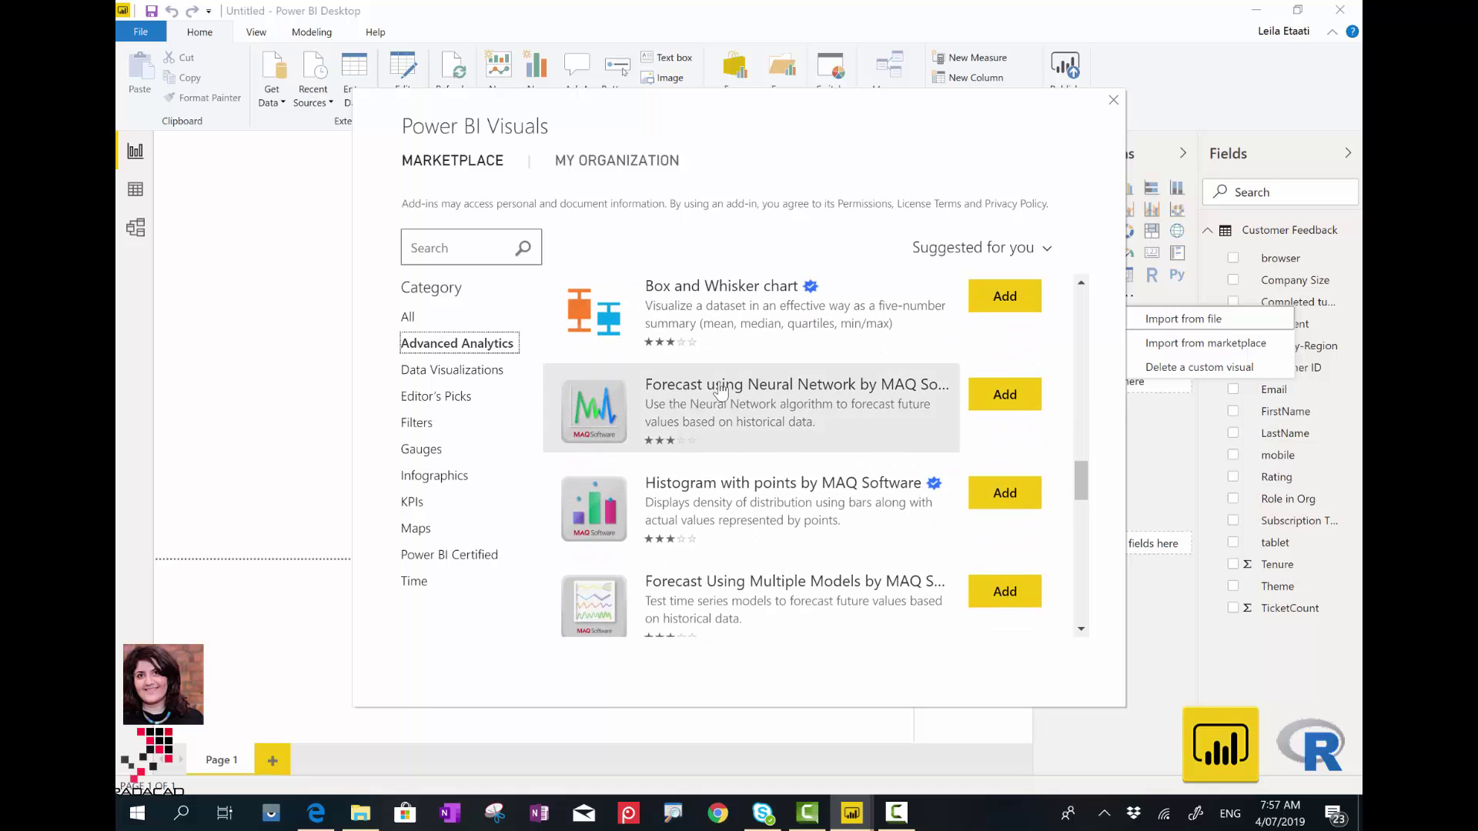
scroll(720, 389, down, 5)
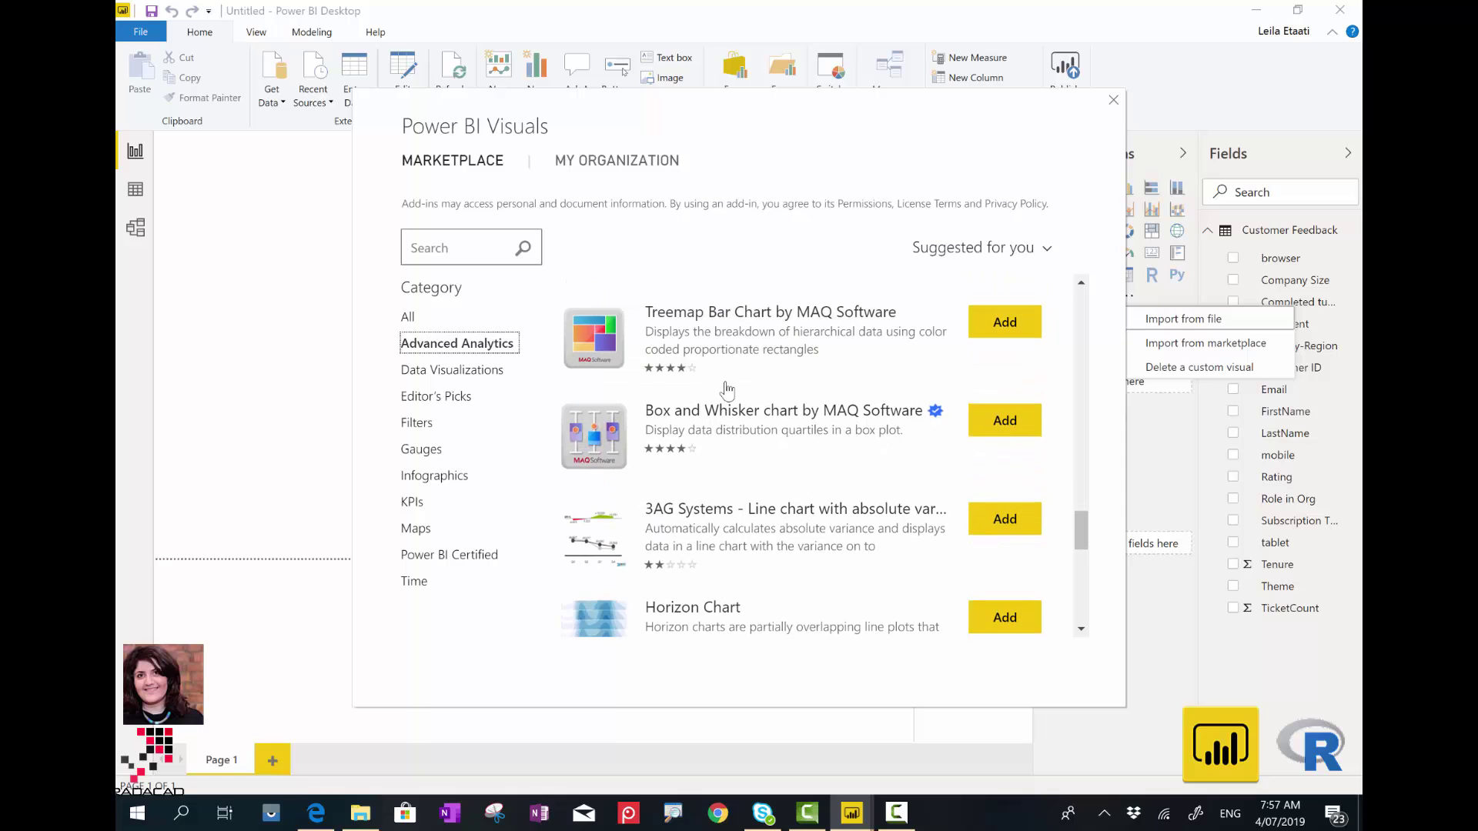
scroll(728, 388, down, 5)
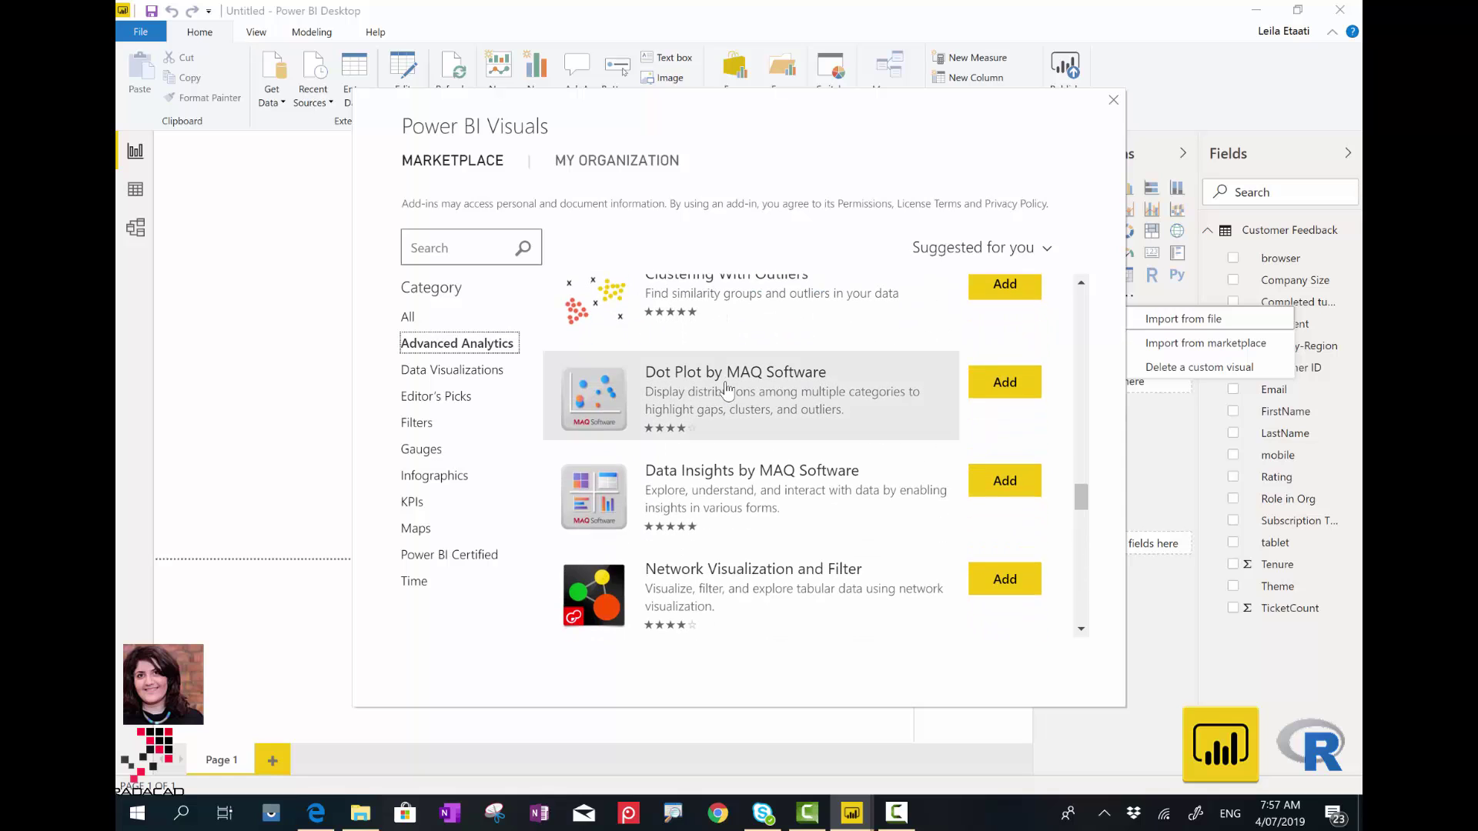
click(1114, 101)
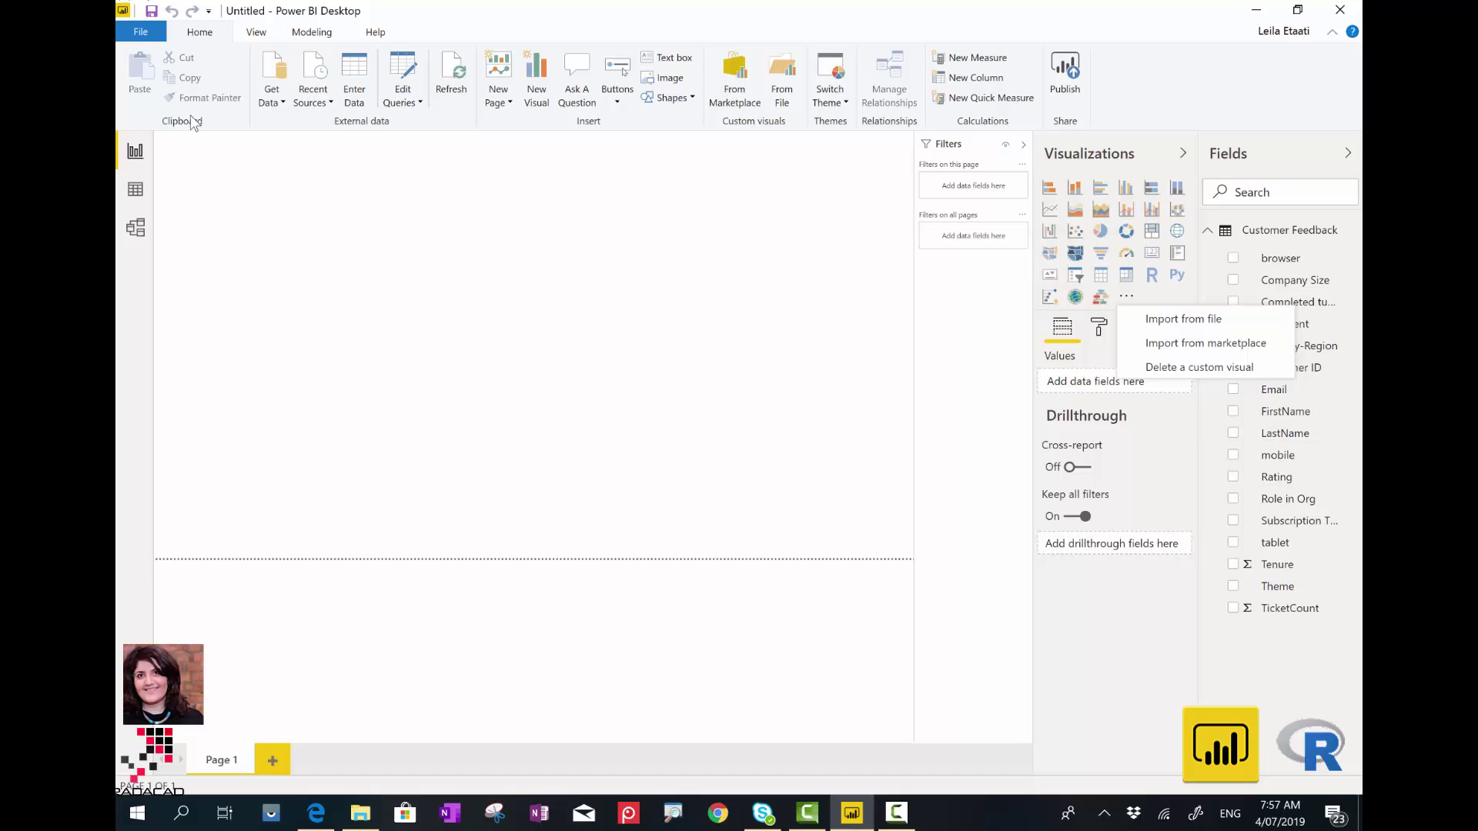
Open the Options dialog's R scripting page showing the R Open 3.4.0 home directory and R Studio IDE.
click(158, 35)
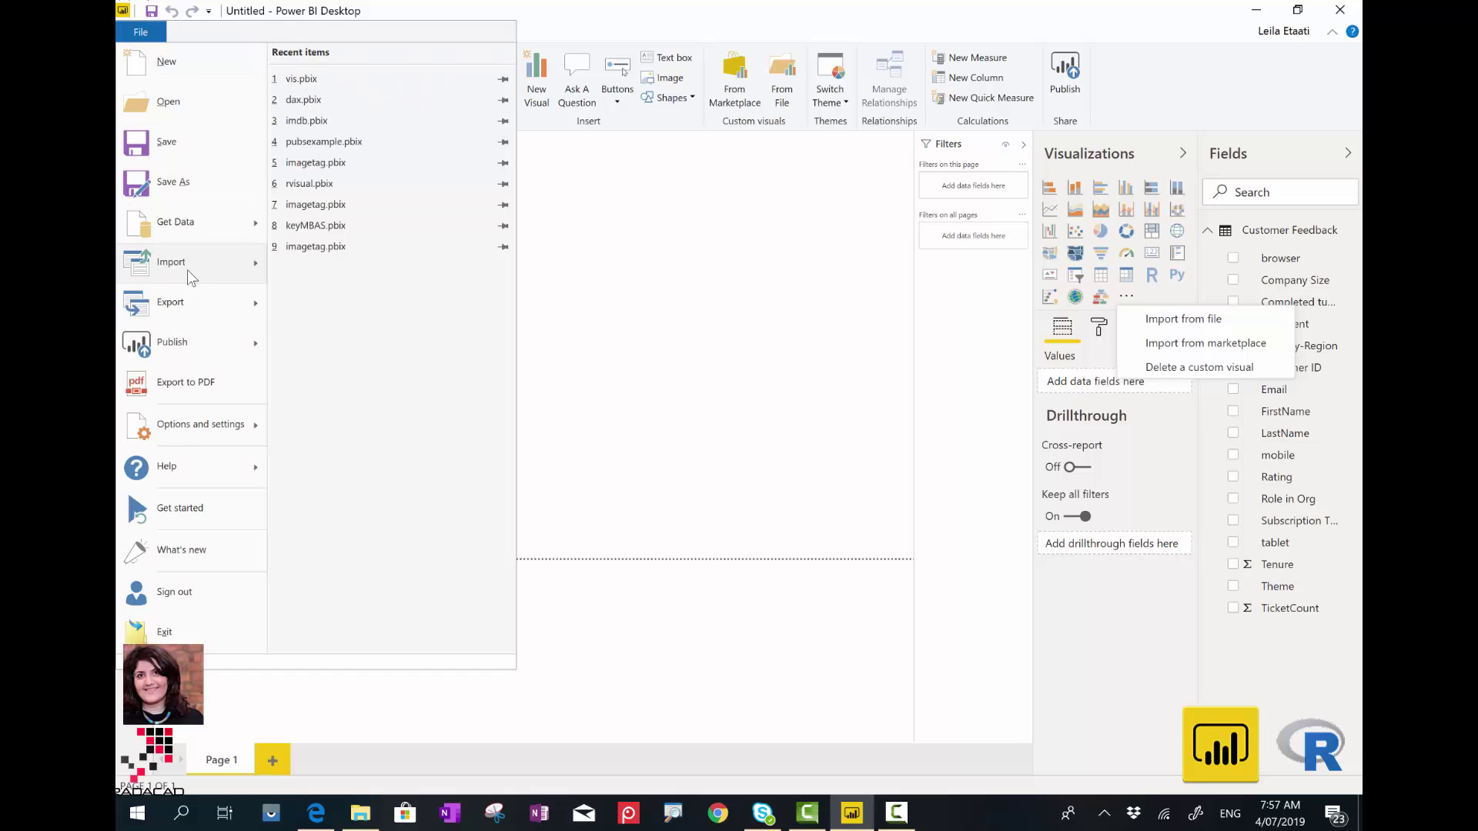
mouse_move(240, 425)
click(354, 91)
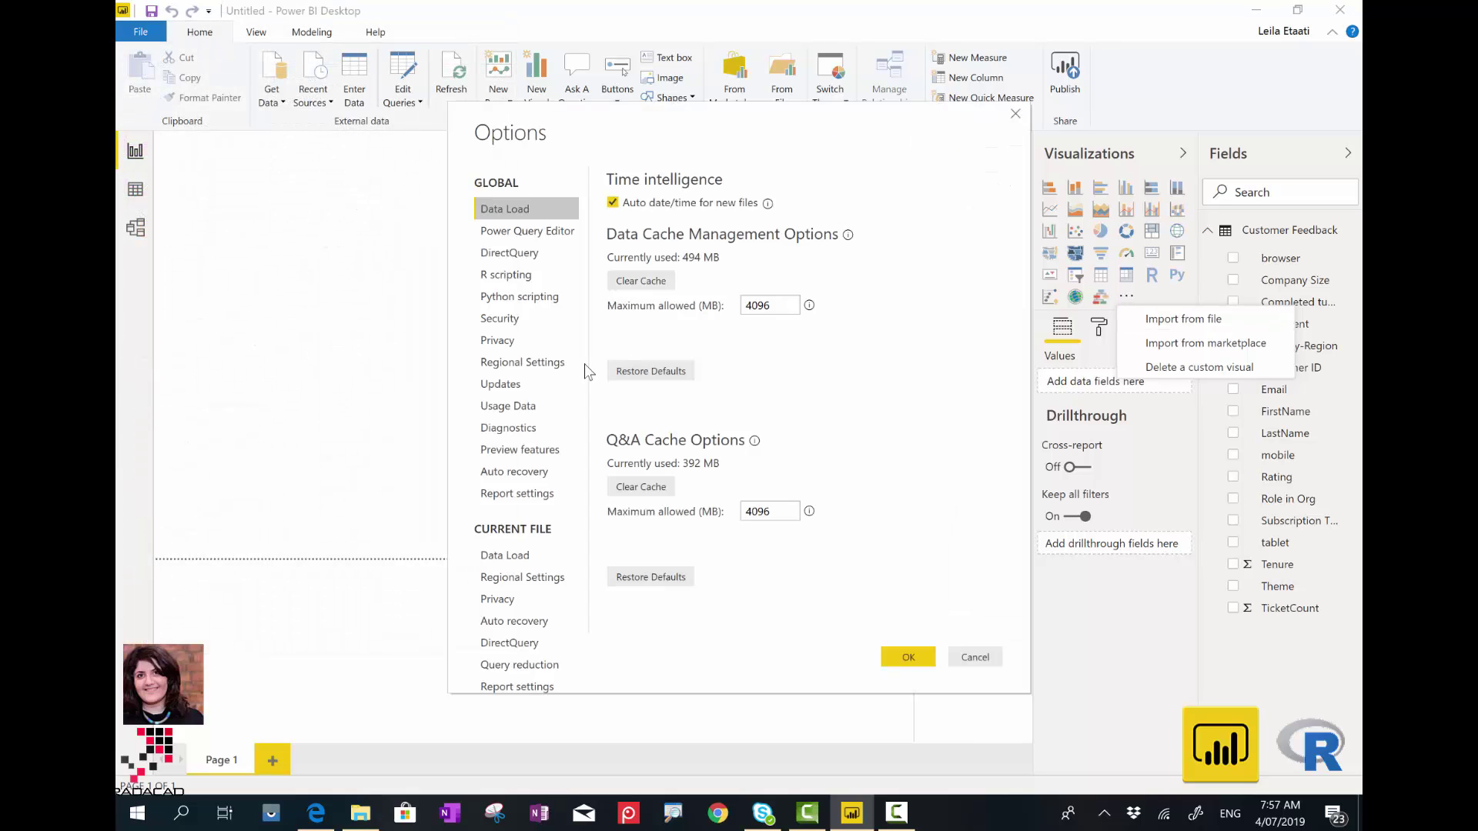
click(527, 276)
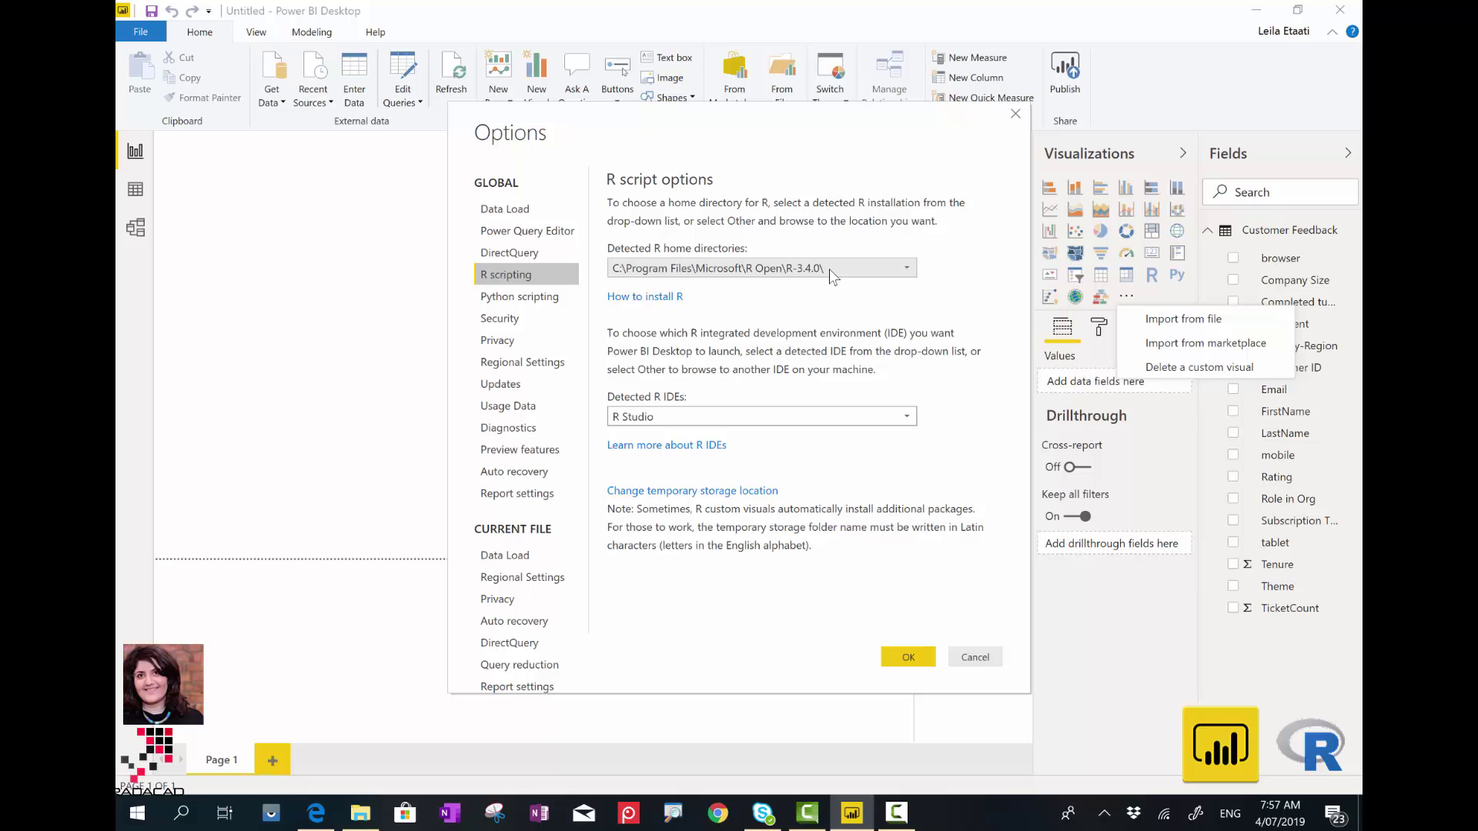
Close Options, place a Decision Tree visual on the page and drag it larger.
click(975, 657)
right_click(1103, 303)
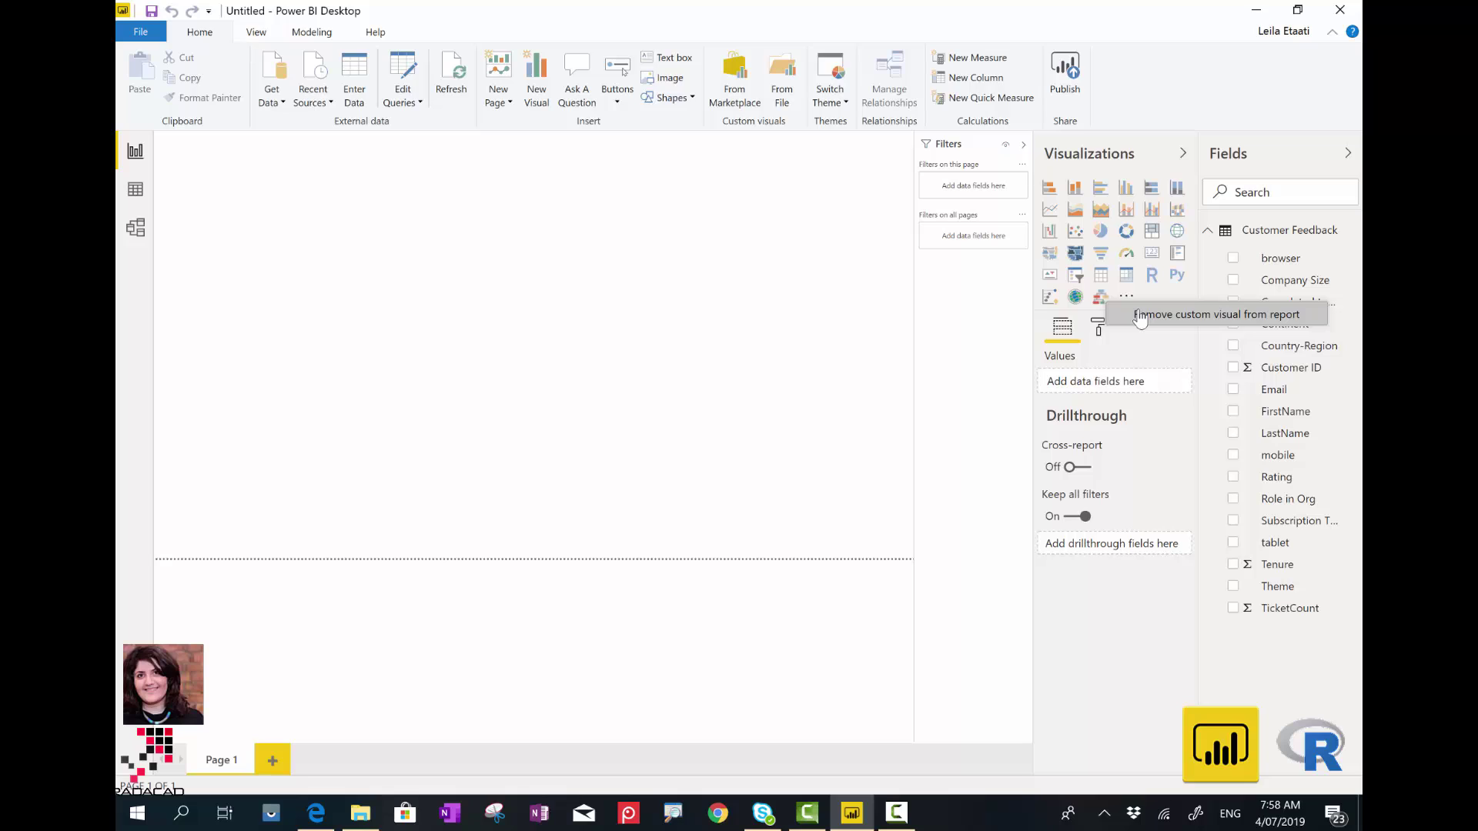
click(851, 382)
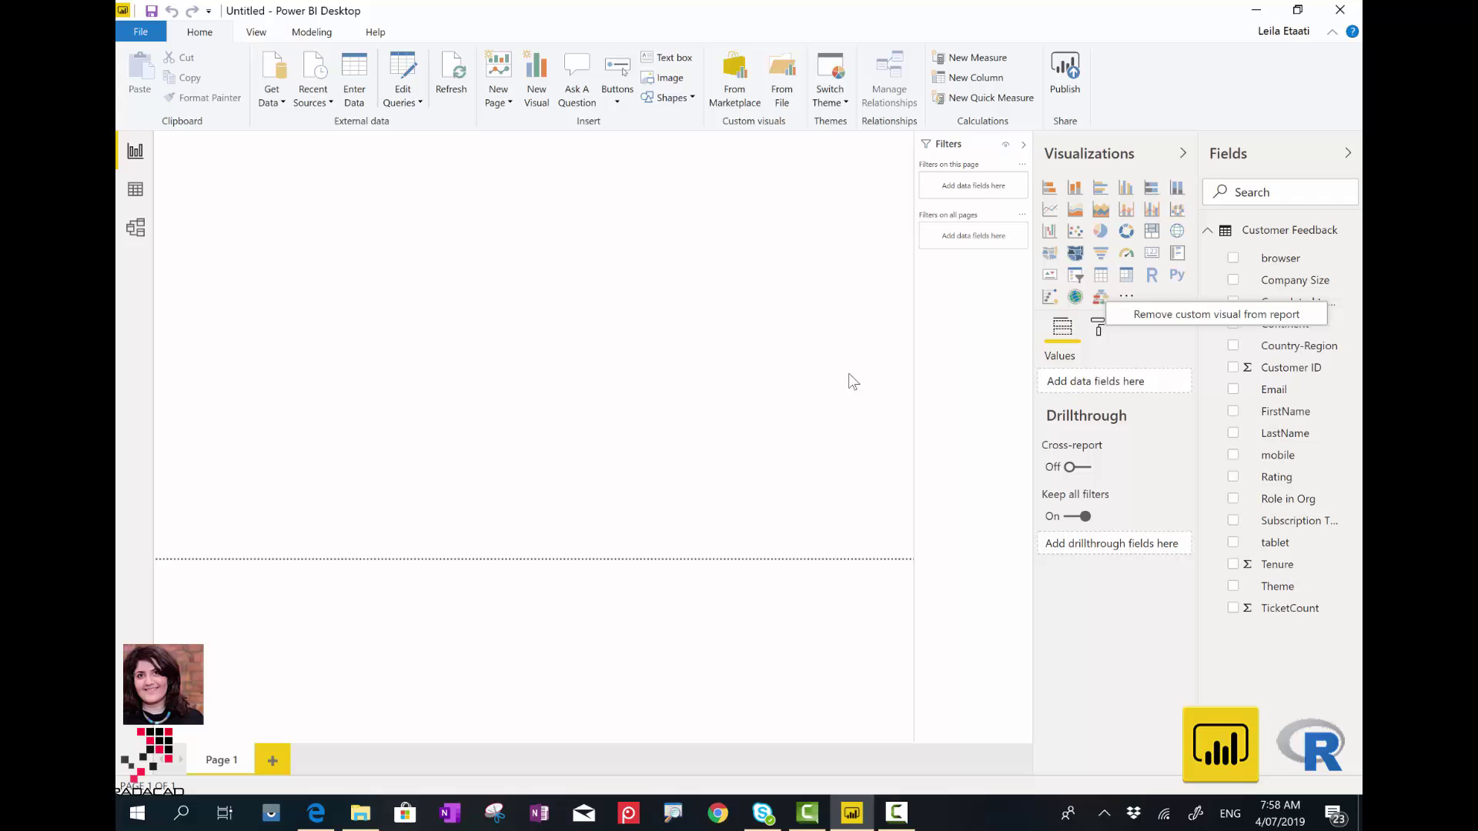
click(1101, 299)
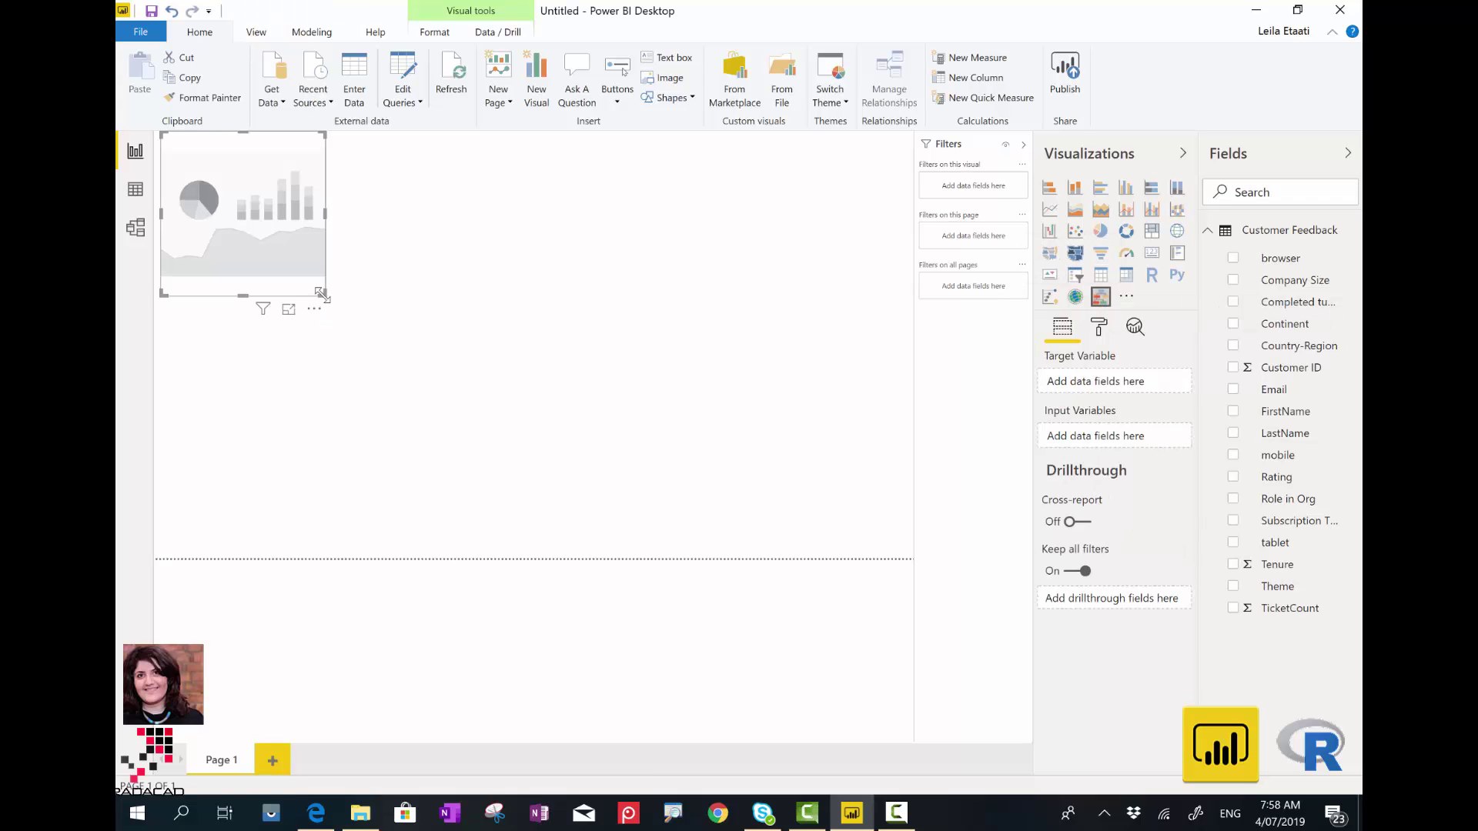
drag(324, 294, 667, 519)
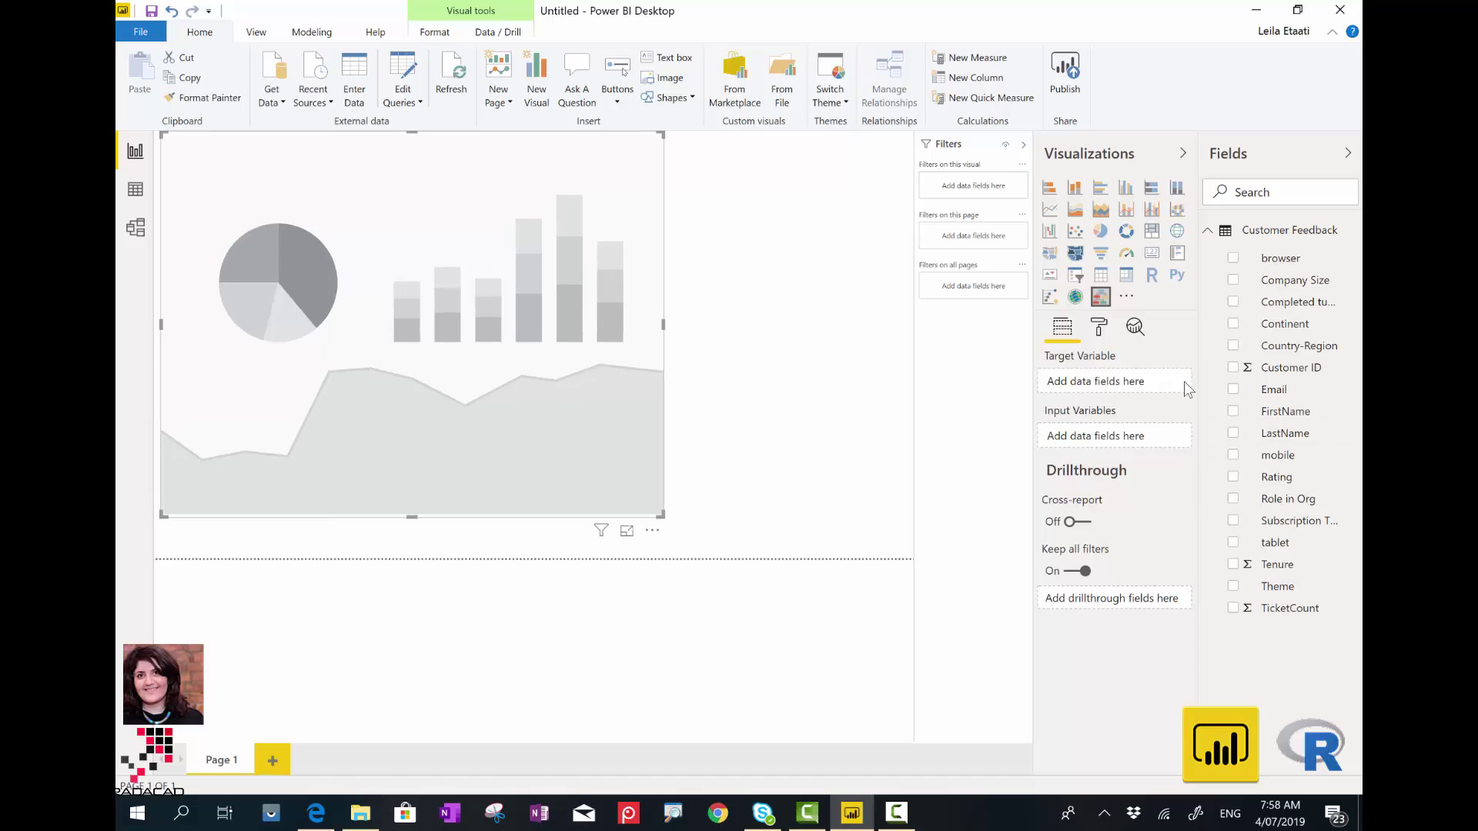
In Data view, inspect the browser, Company Size, Completed tutorial, Continent, Country-Region and FirstName columns.
click(135, 189)
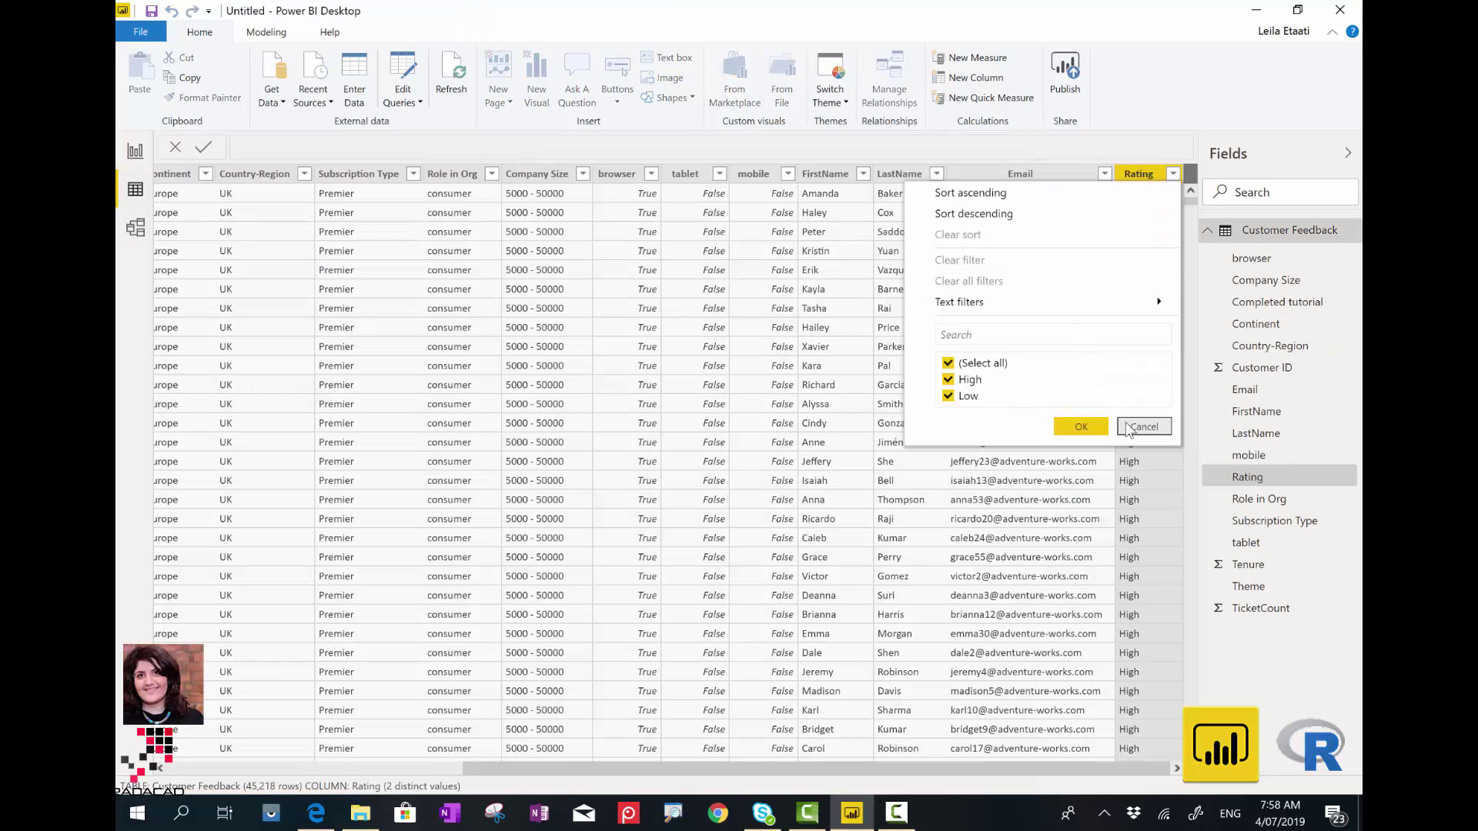
click(1139, 422)
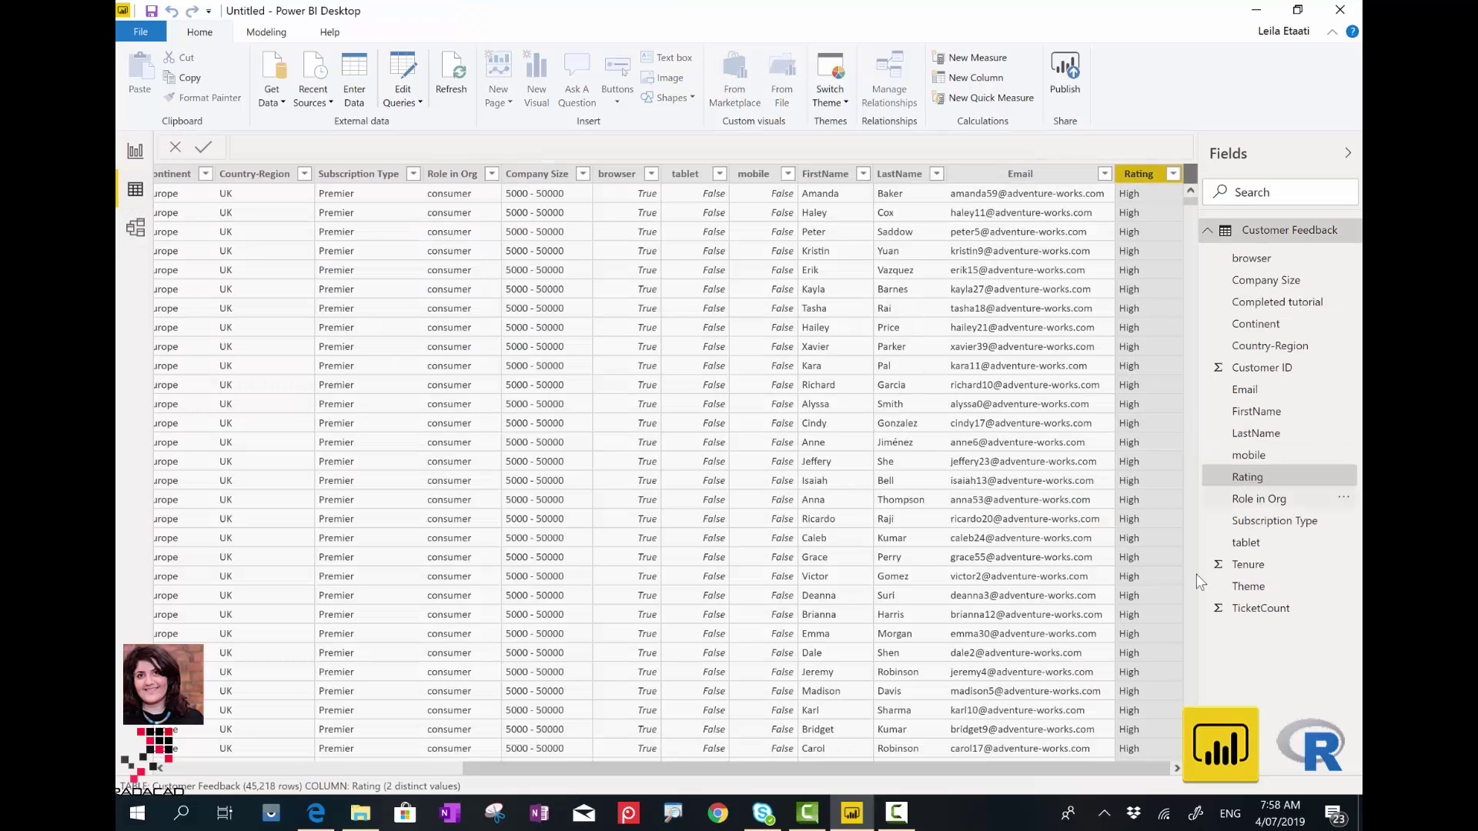
click(1269, 260)
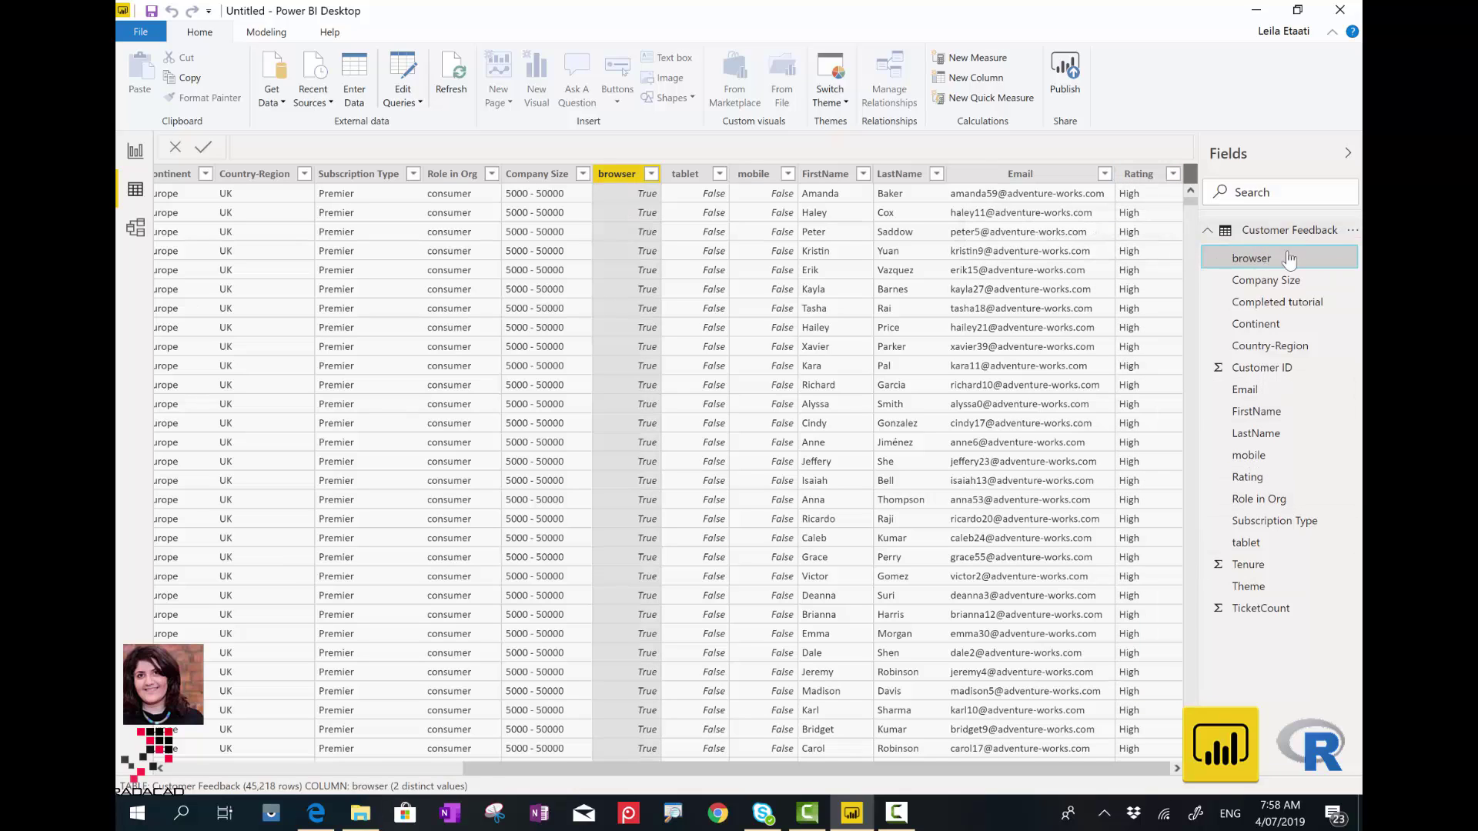
click(1282, 283)
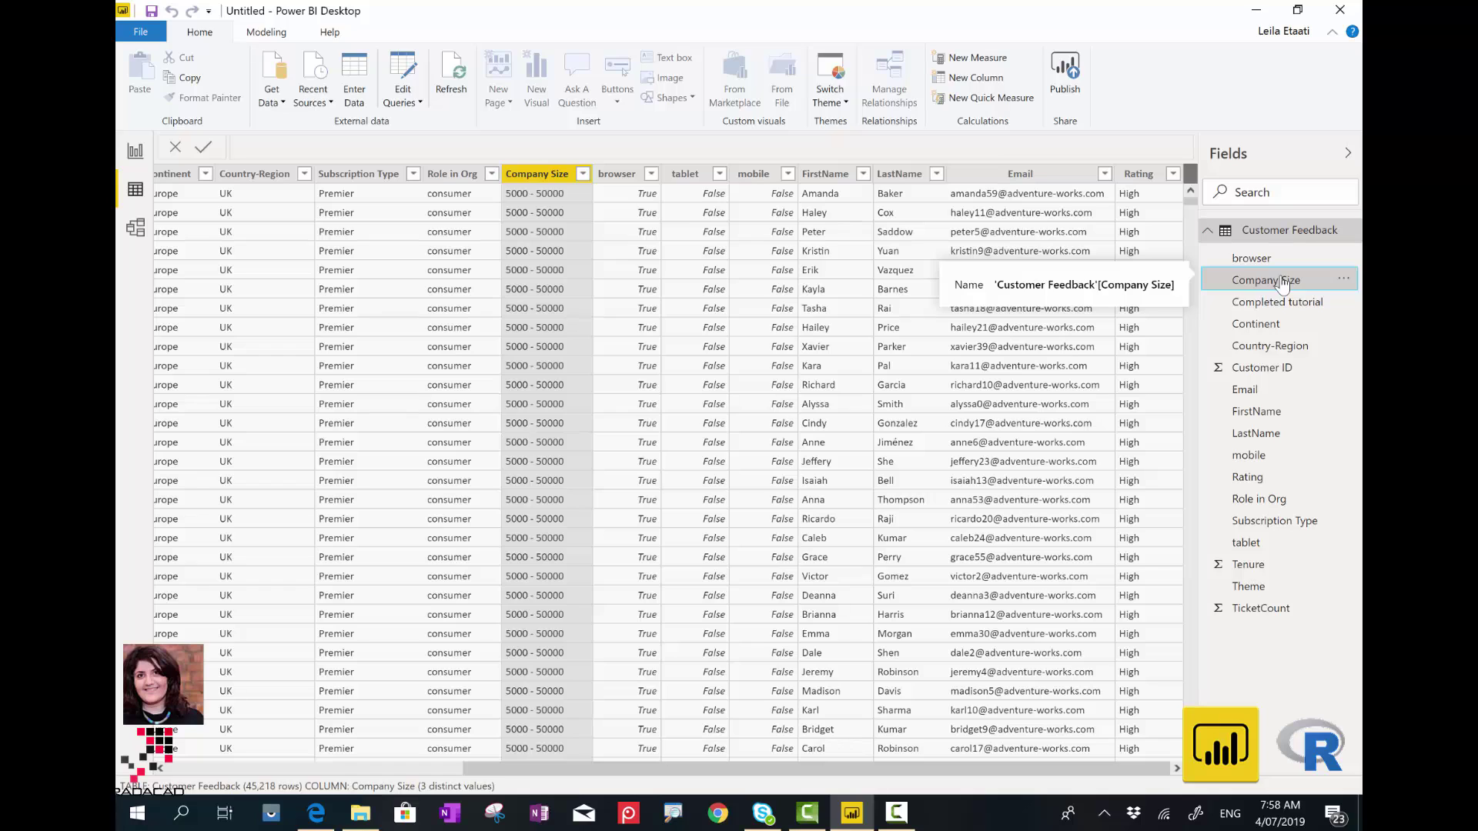
click(1247, 303)
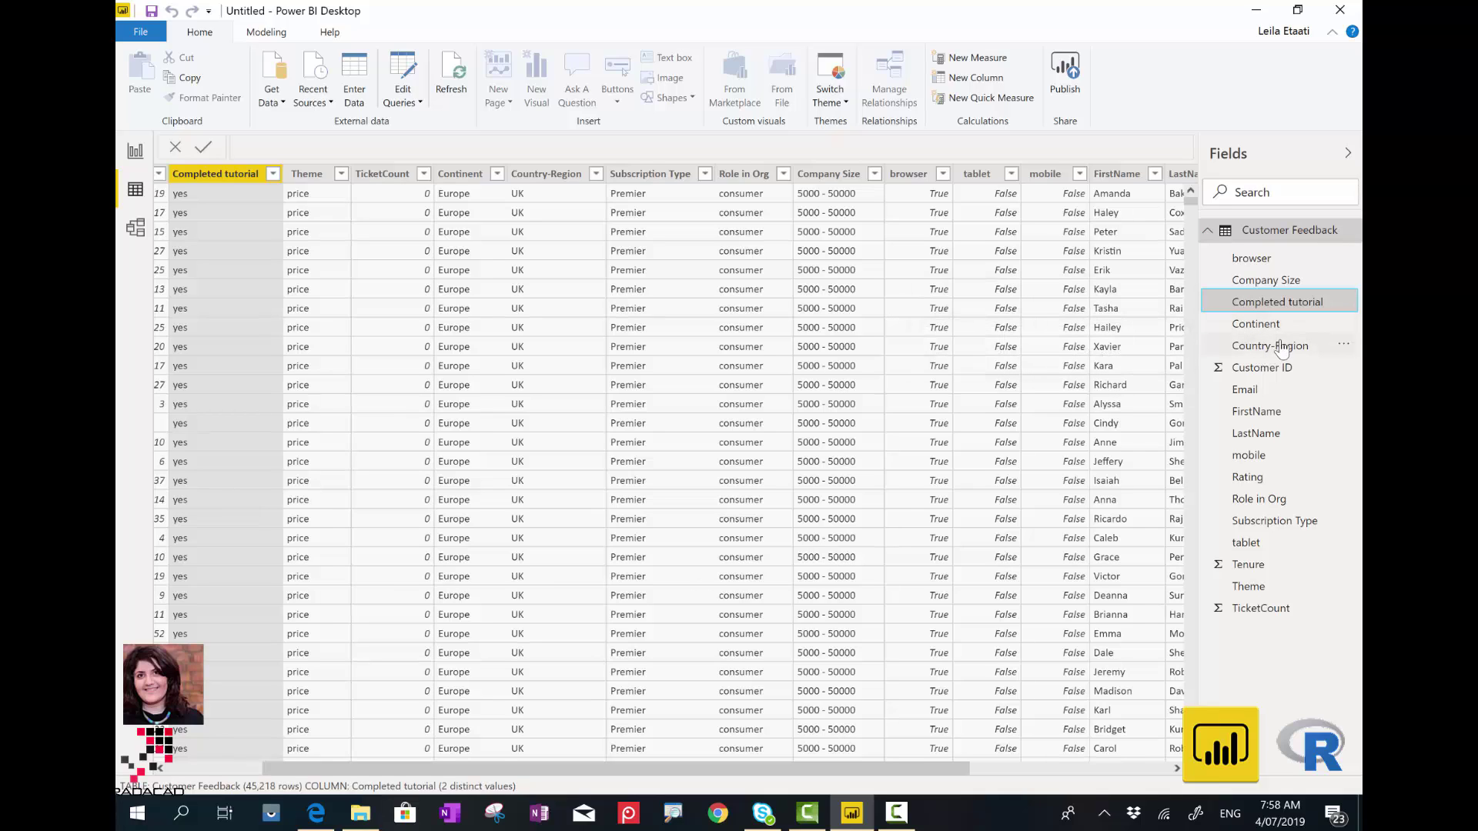
click(1275, 326)
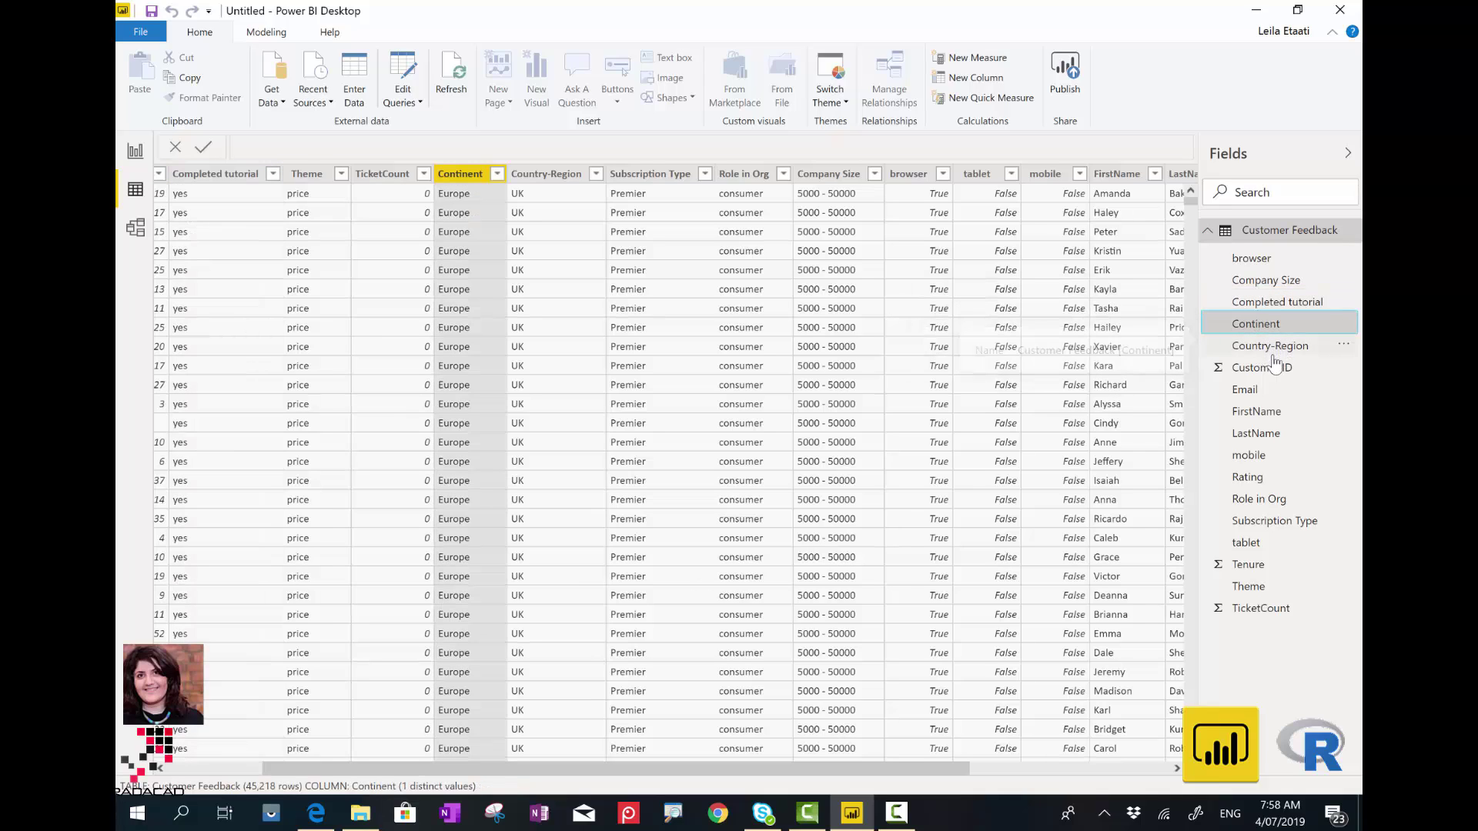
click(1270, 348)
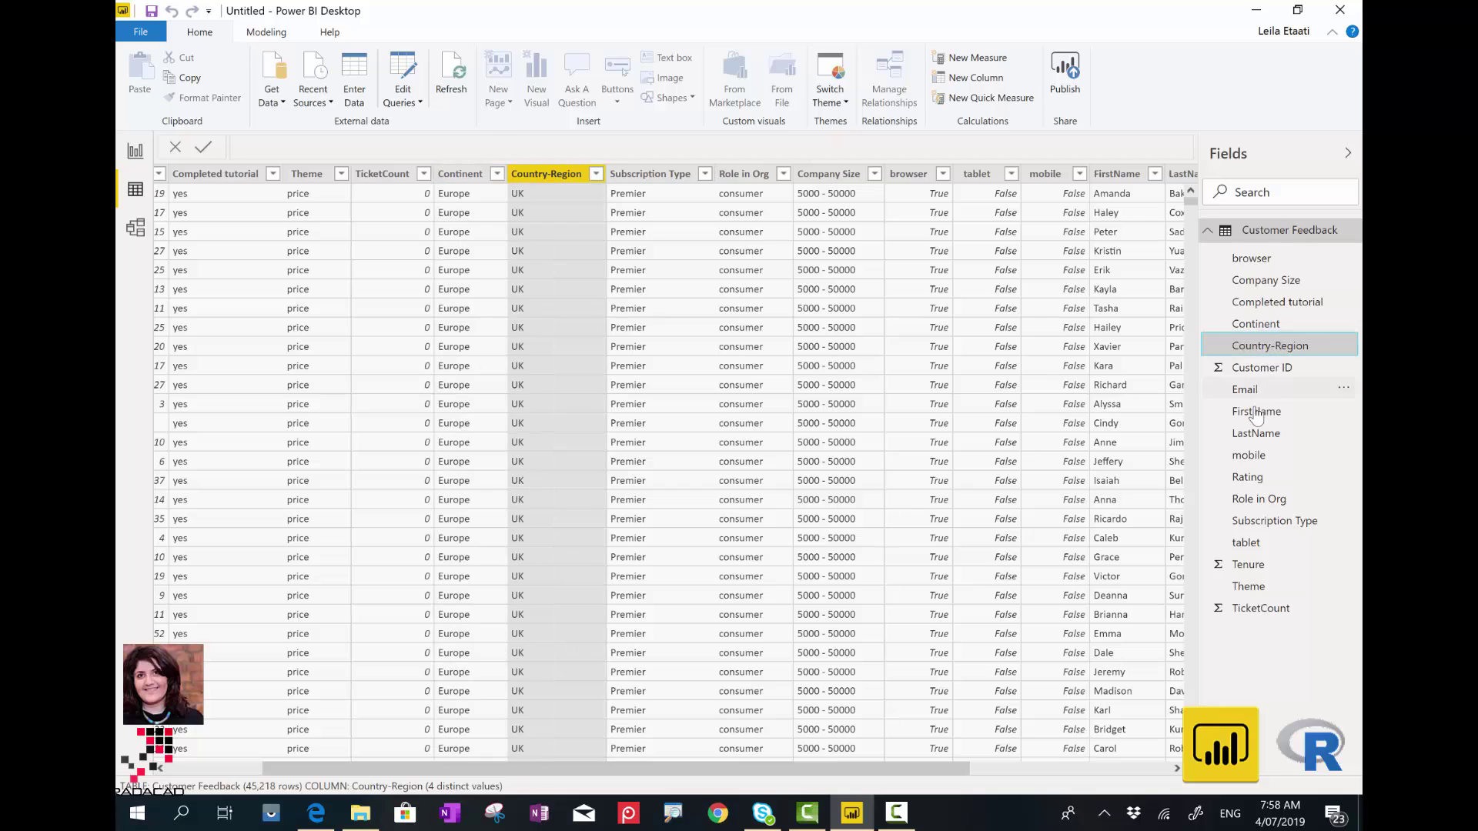
click(1255, 413)
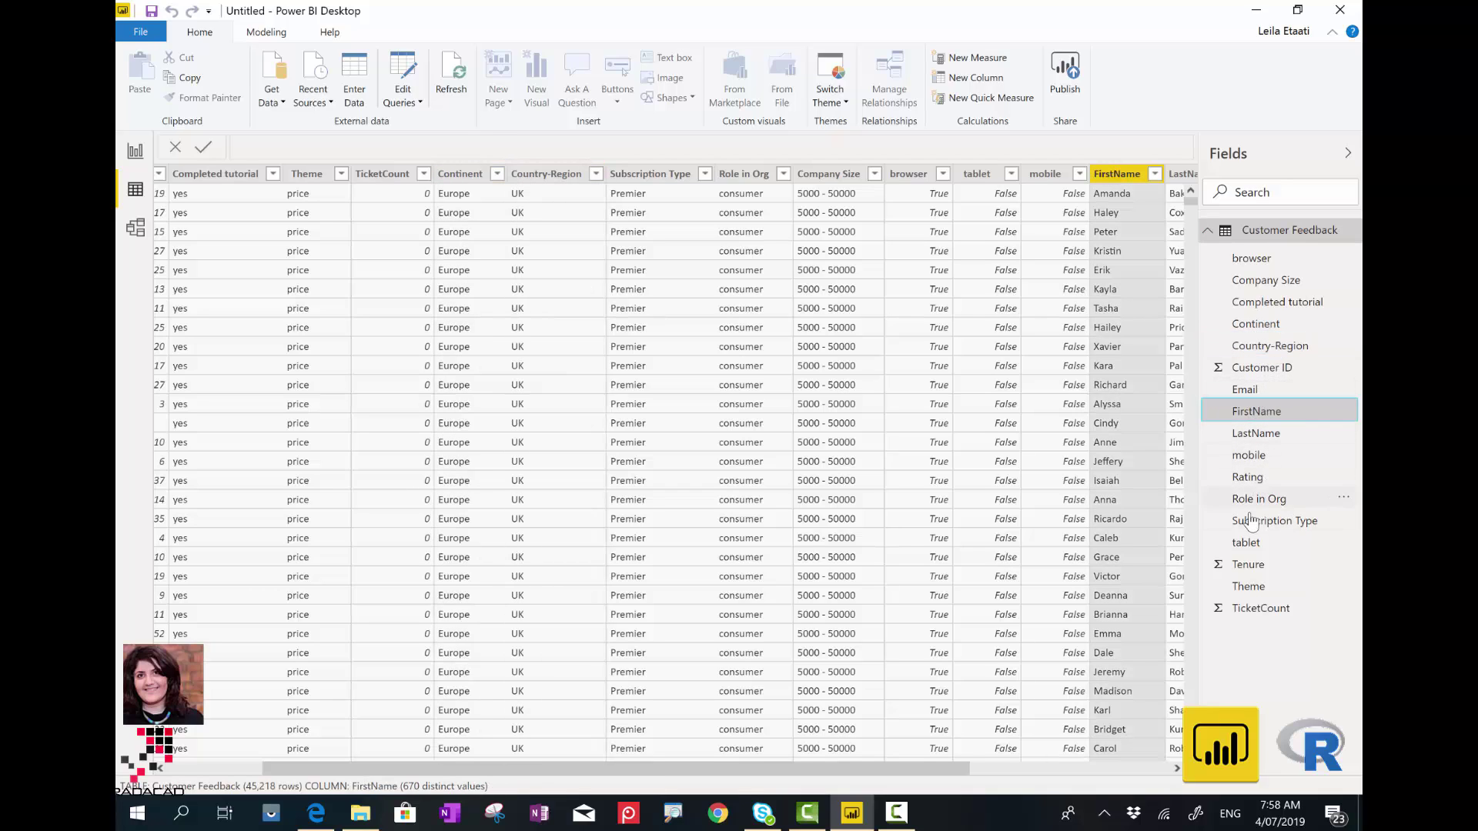
Check the Rating column's values, then inspect Role in Org, Tenure, Theme and TicketCount.
click(1252, 480)
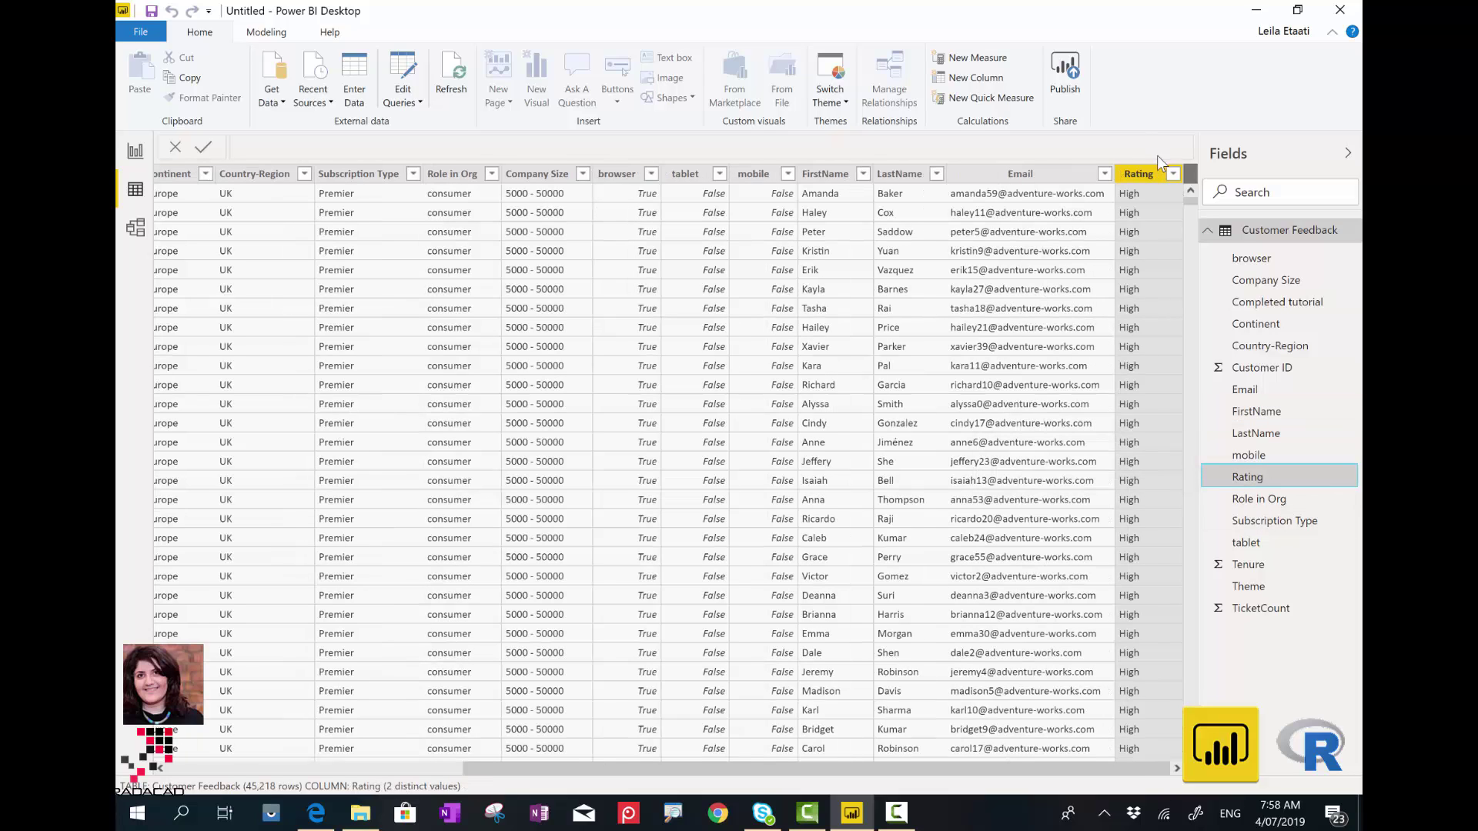
click(1172, 174)
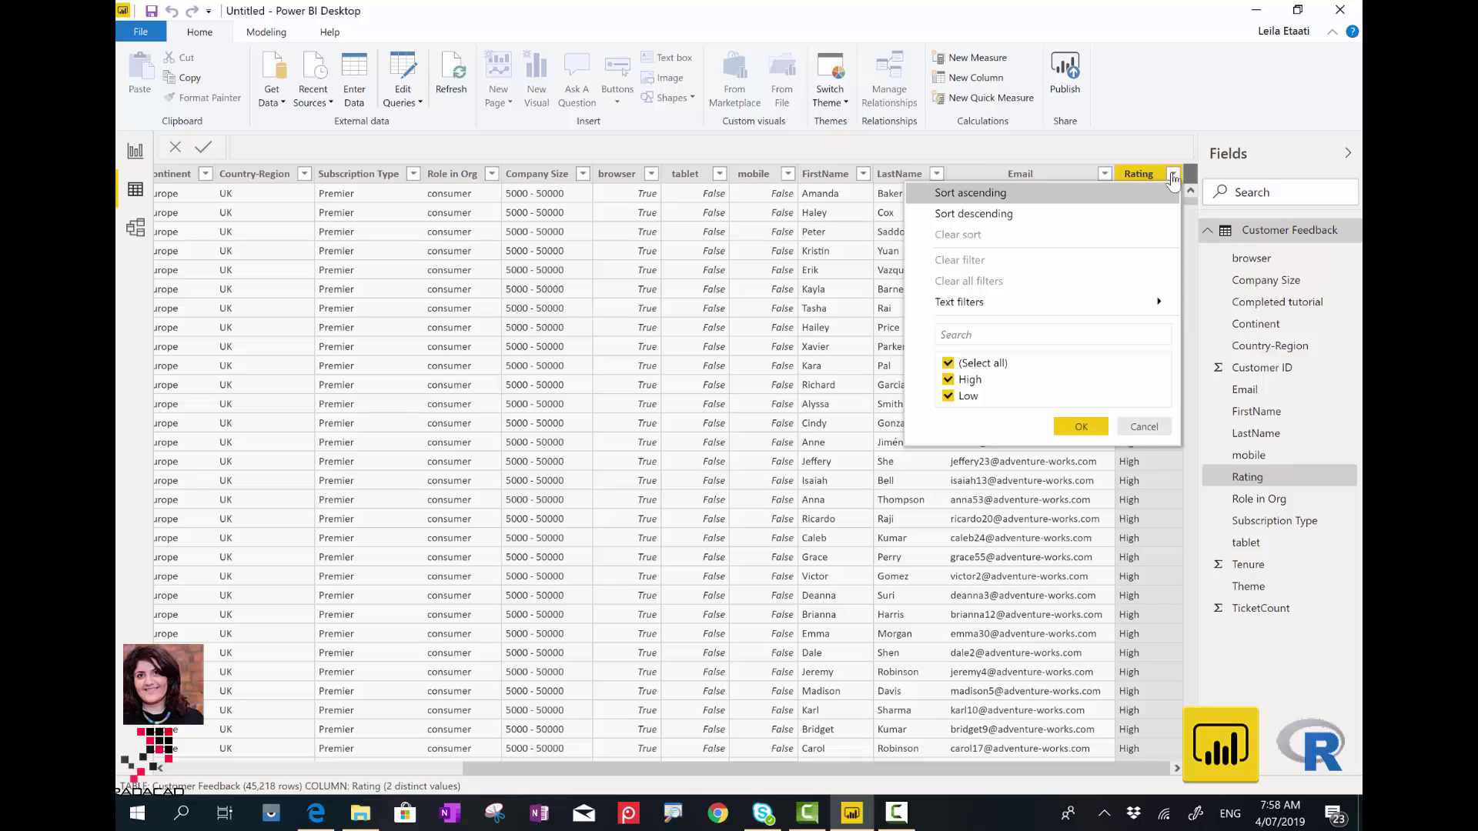
click(1250, 502)
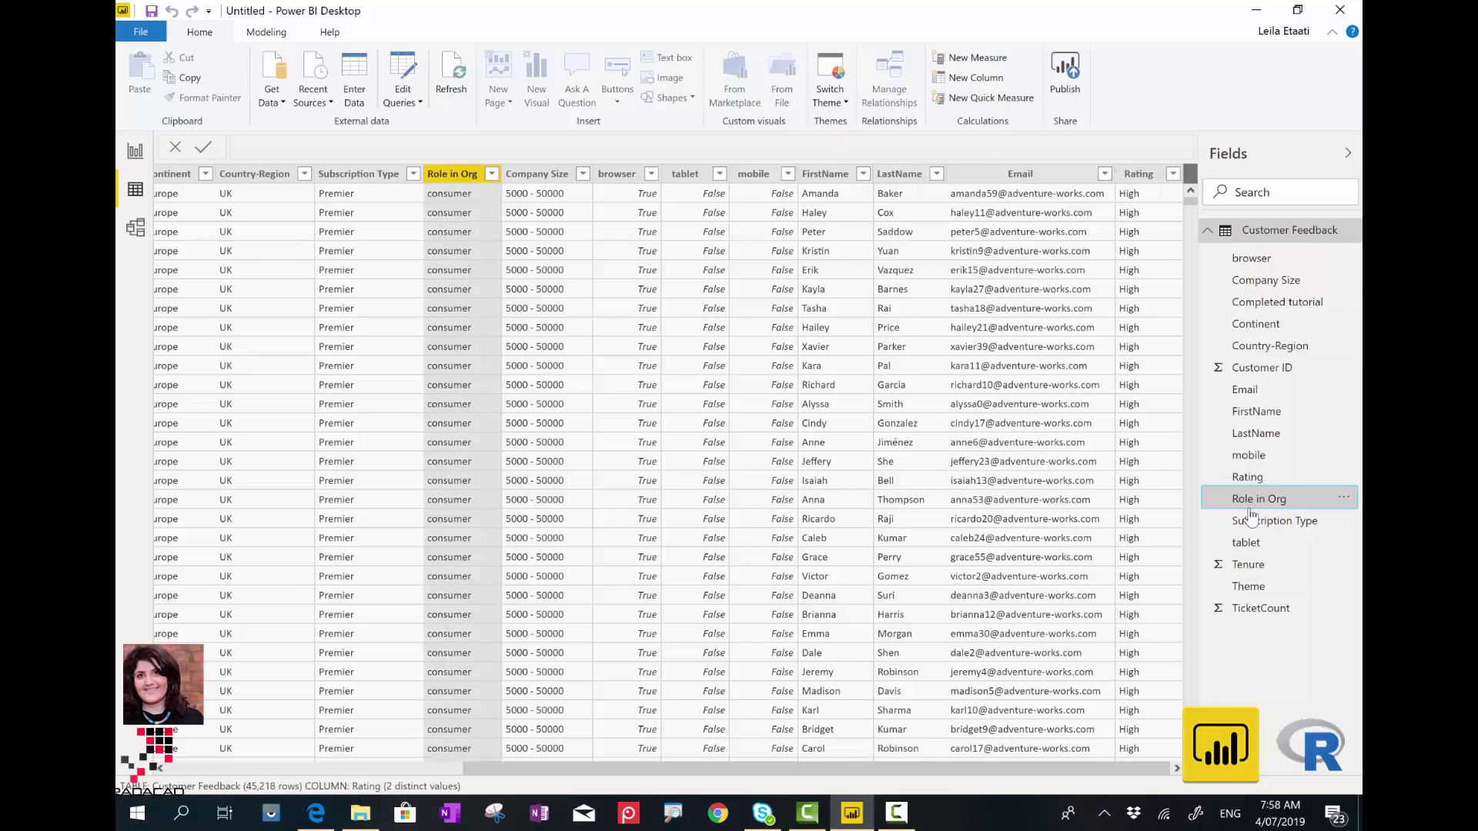
click(1248, 566)
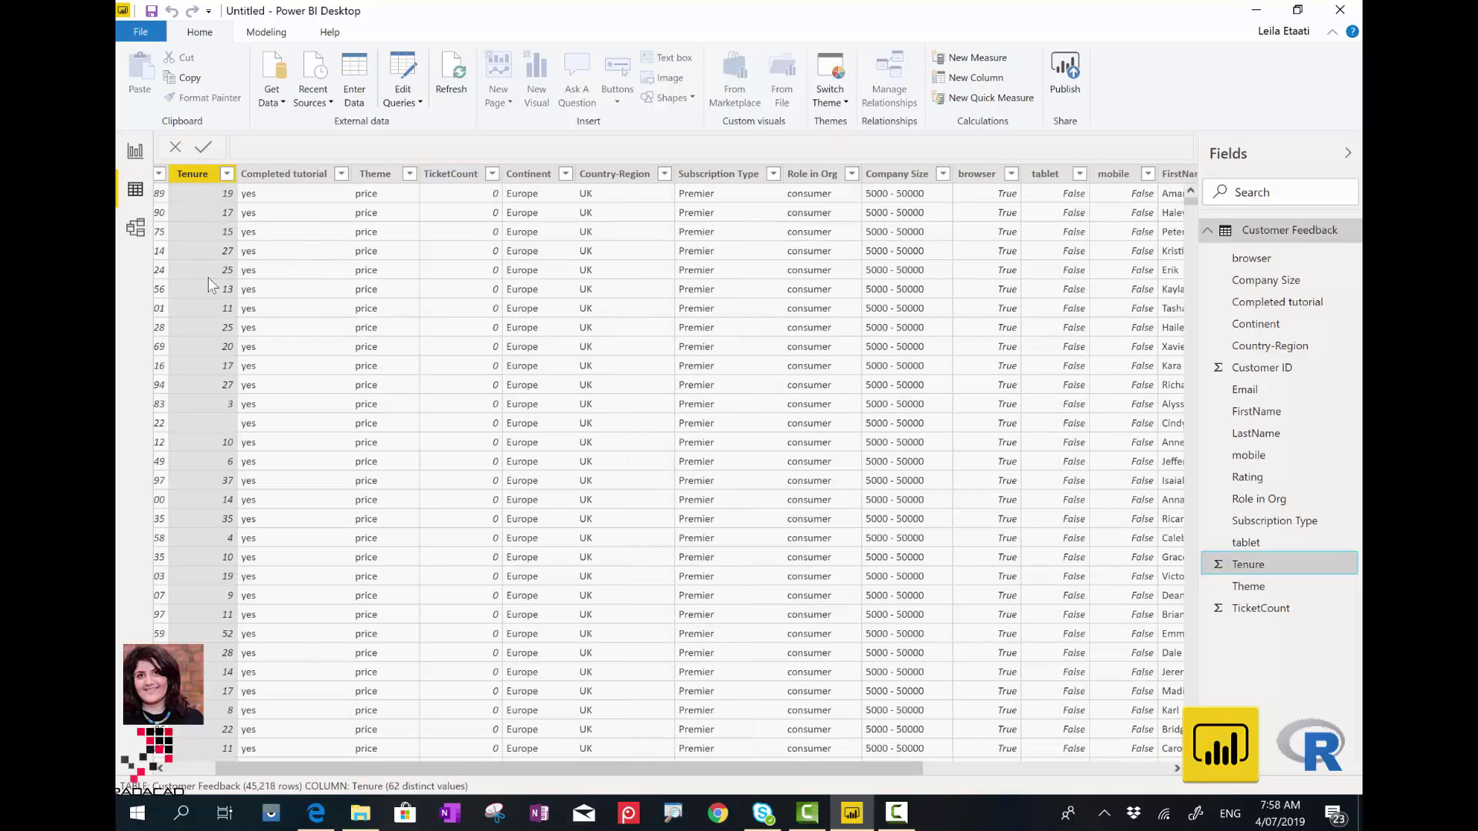
click(1248, 587)
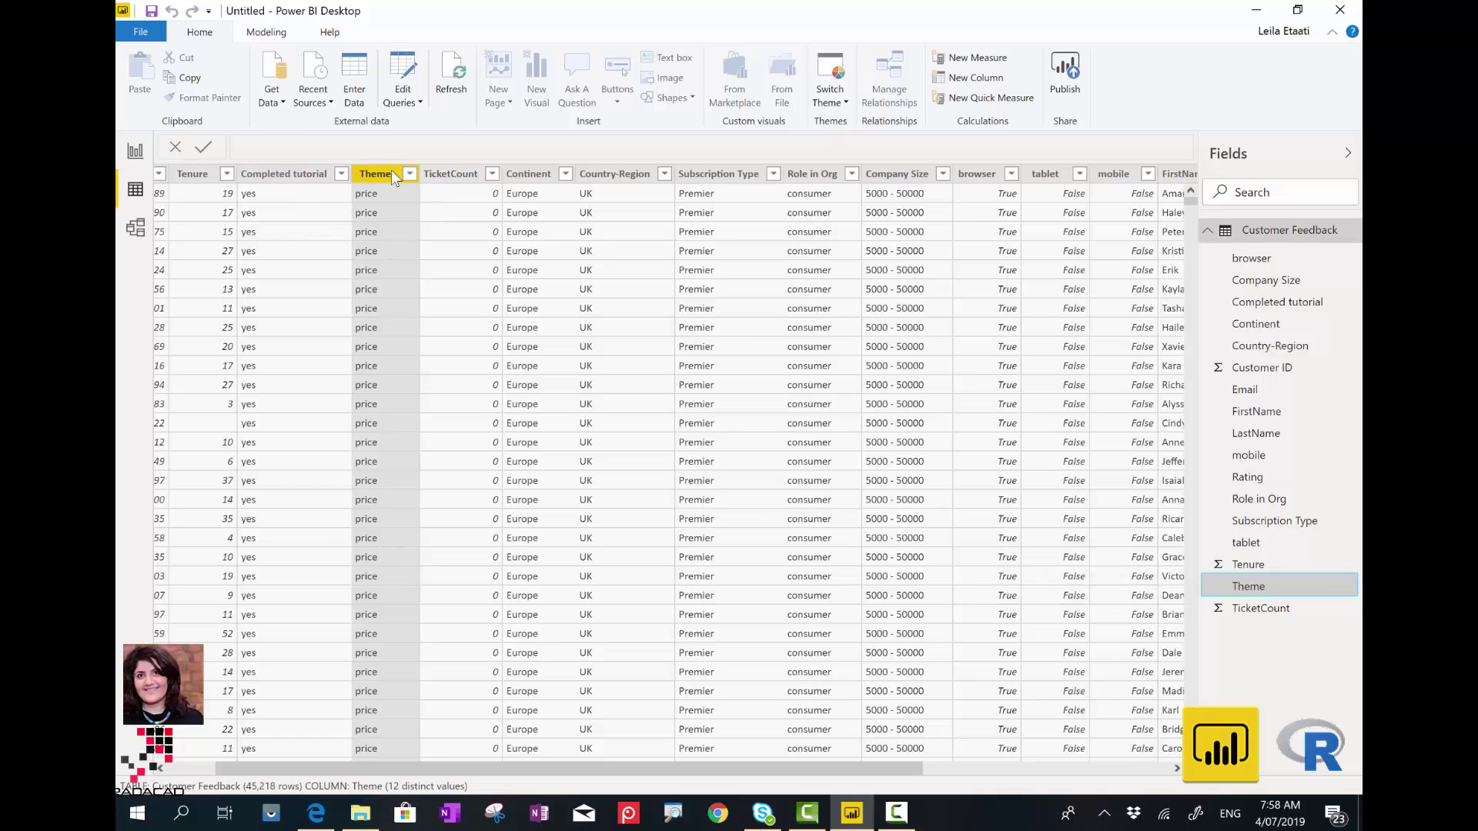
click(1285, 608)
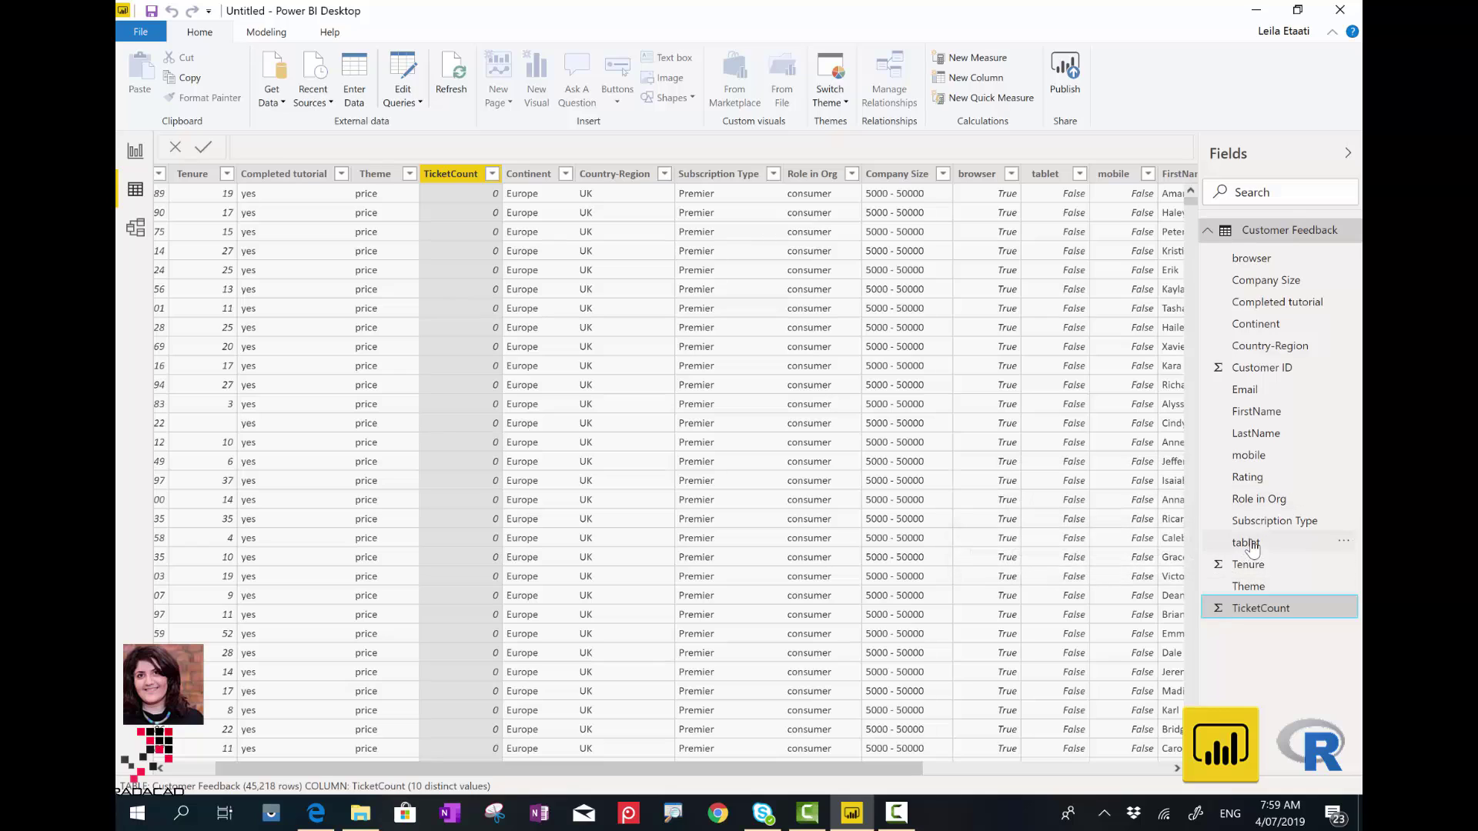
Confirm Rating holds only High and Low, then return to the report page.
click(1249, 477)
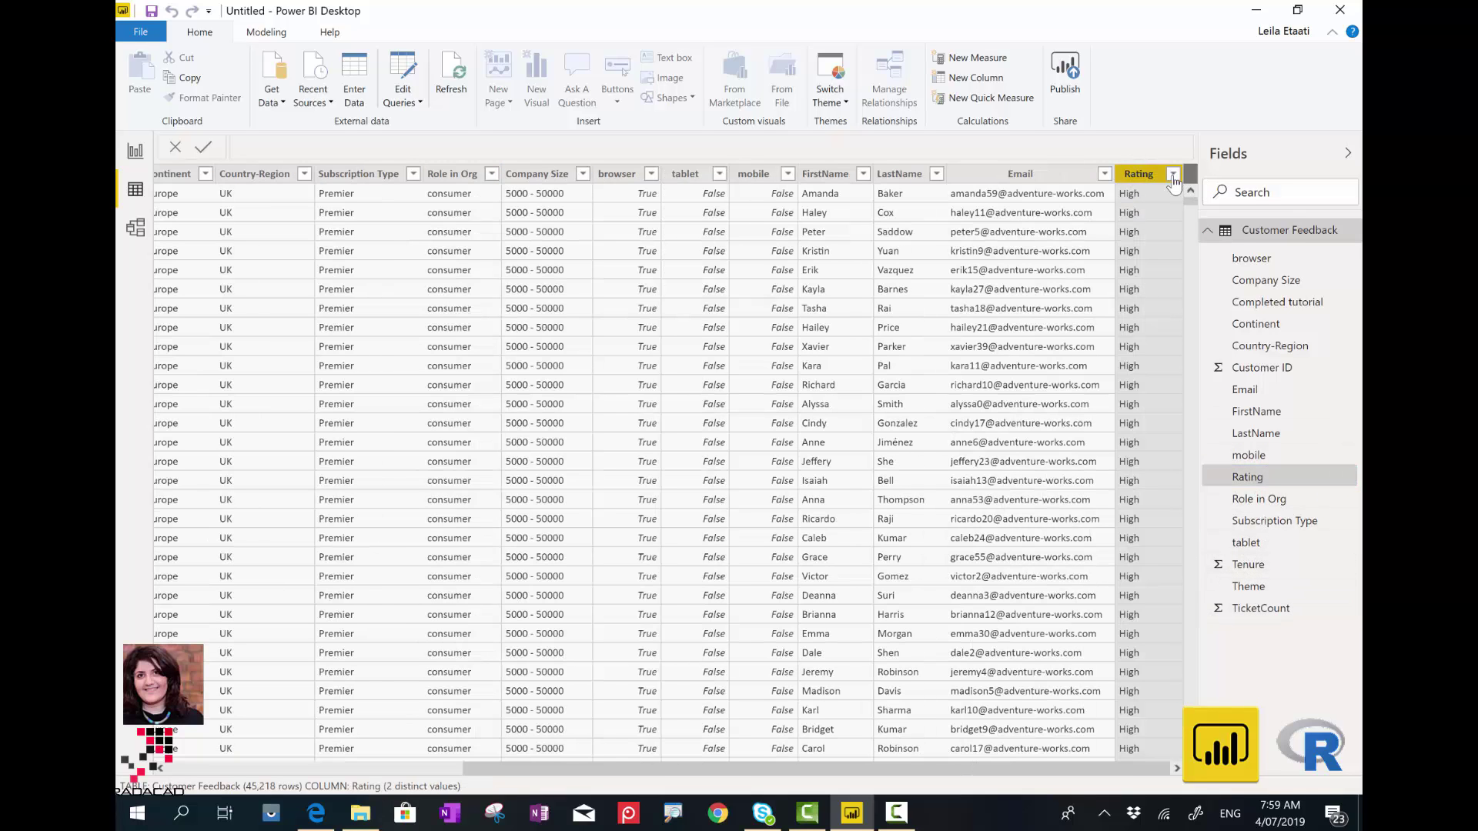
click(1174, 174)
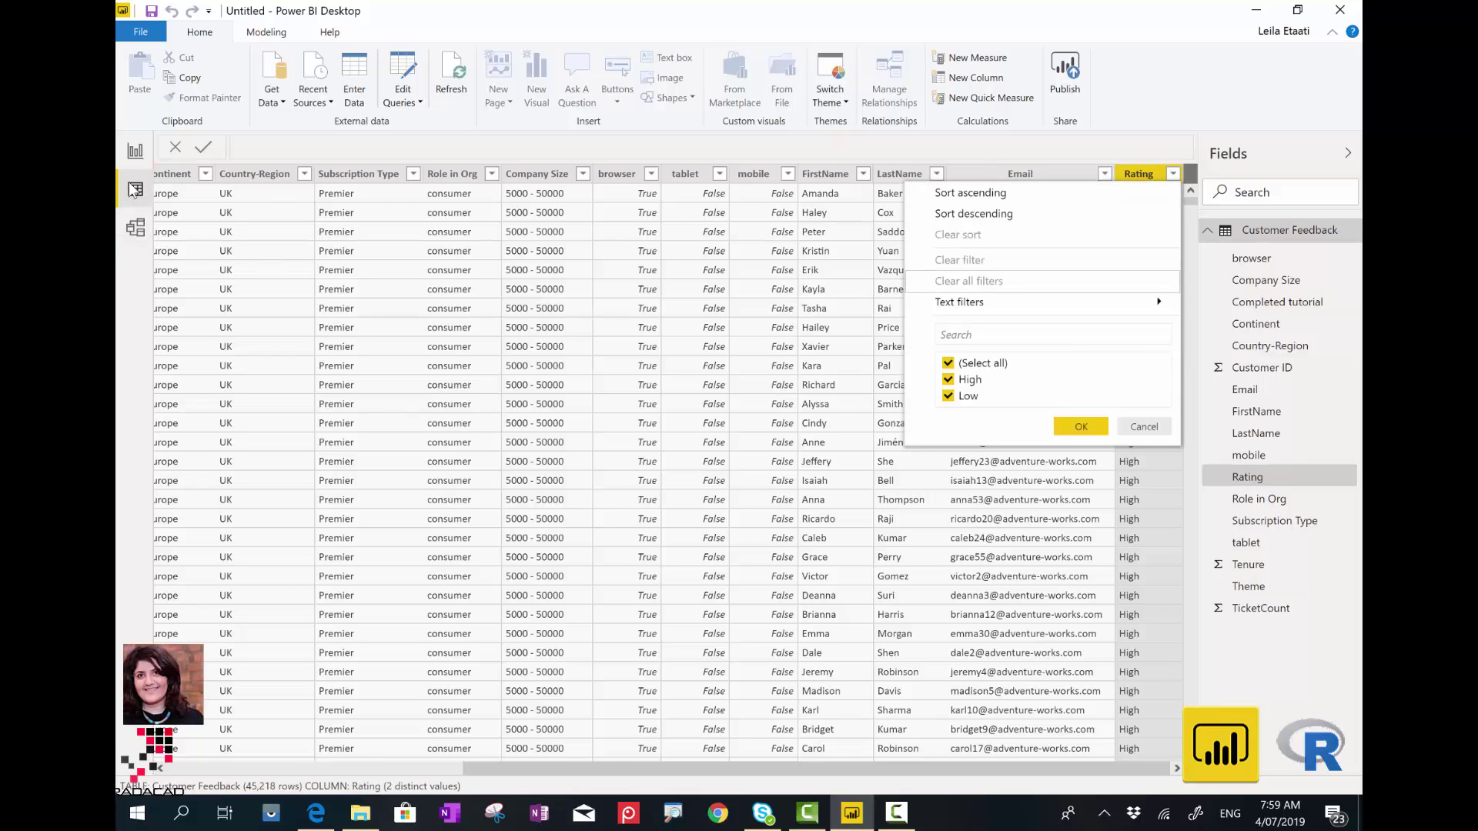
click(134, 158)
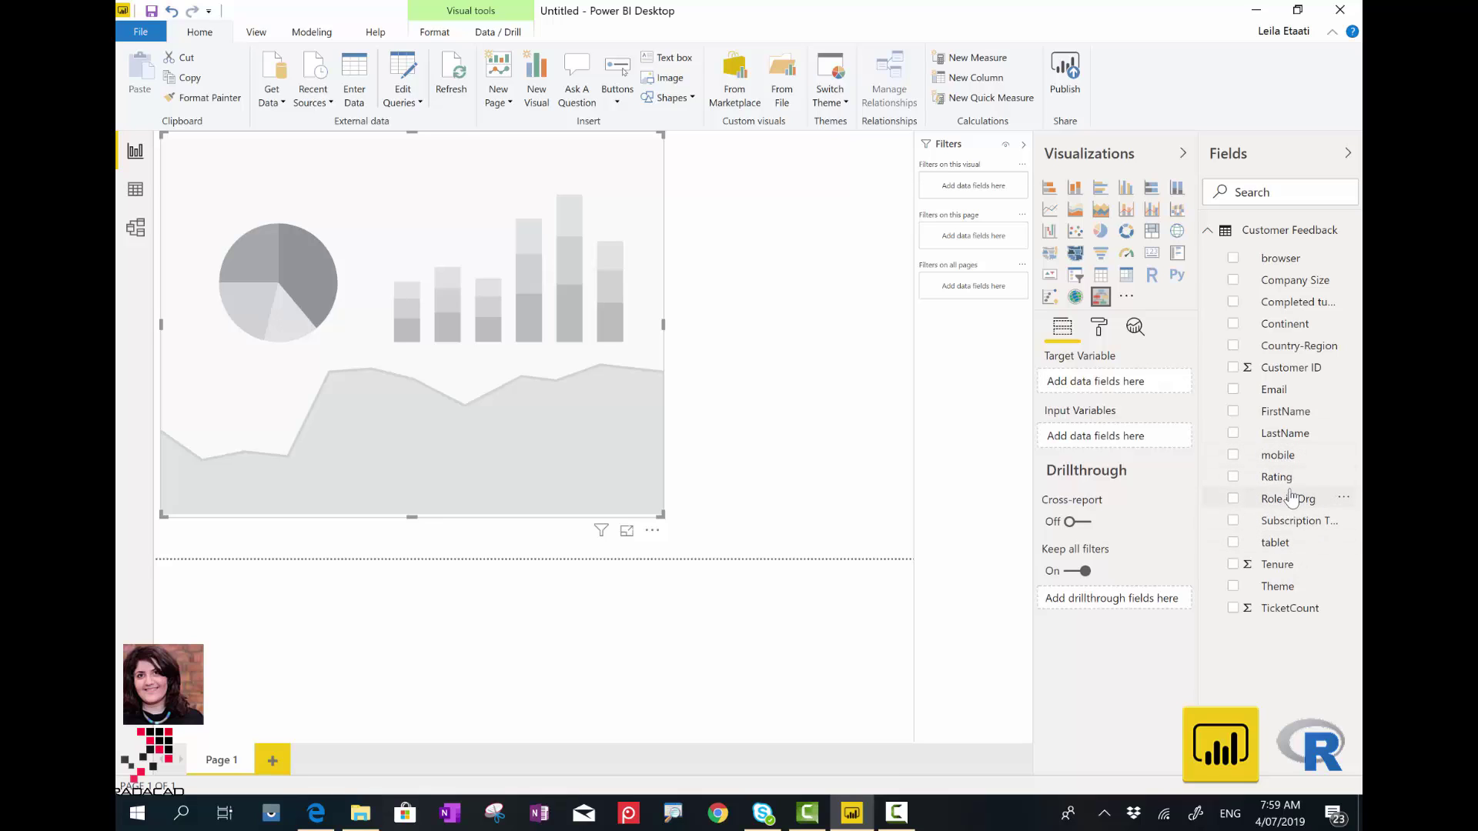
Set Rating as the decision tree's Target Variable.
drag(1291, 480, 1128, 392)
click(1166, 383)
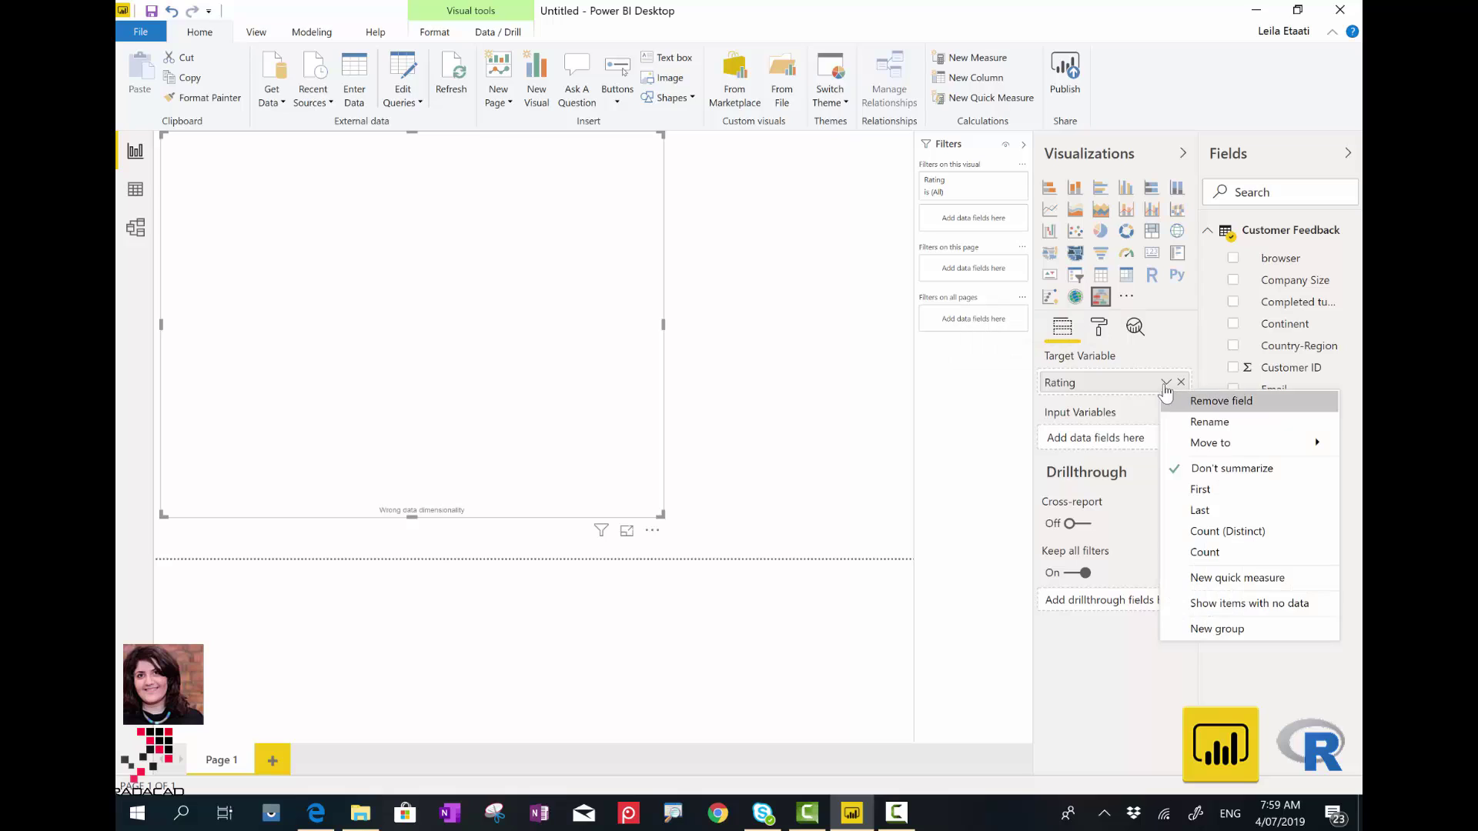
click(1169, 350)
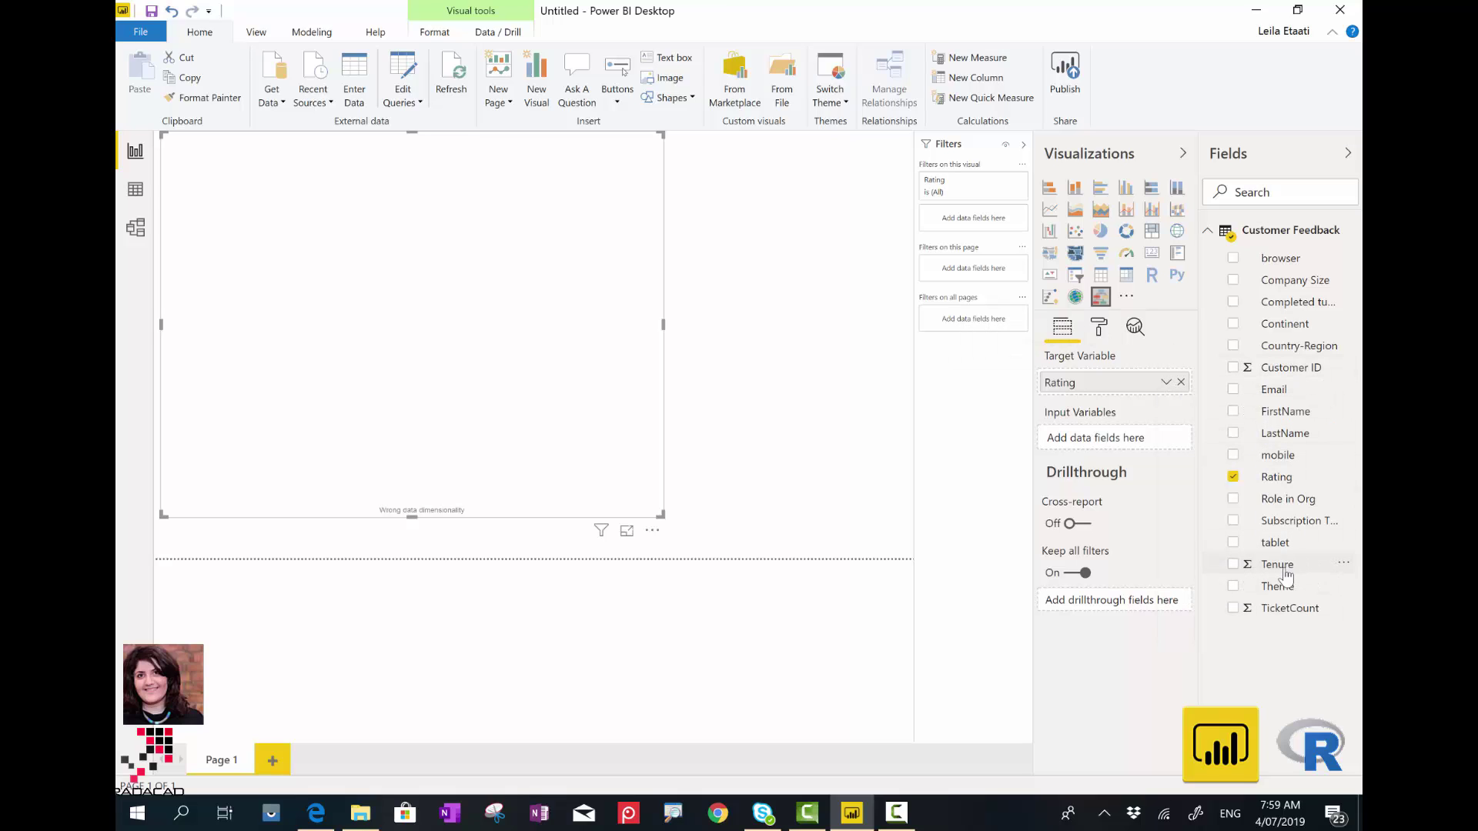
Add Tenure, Theme, TicketCount and Subscription Type as Input Variables.
drag(1284, 576, 1127, 458)
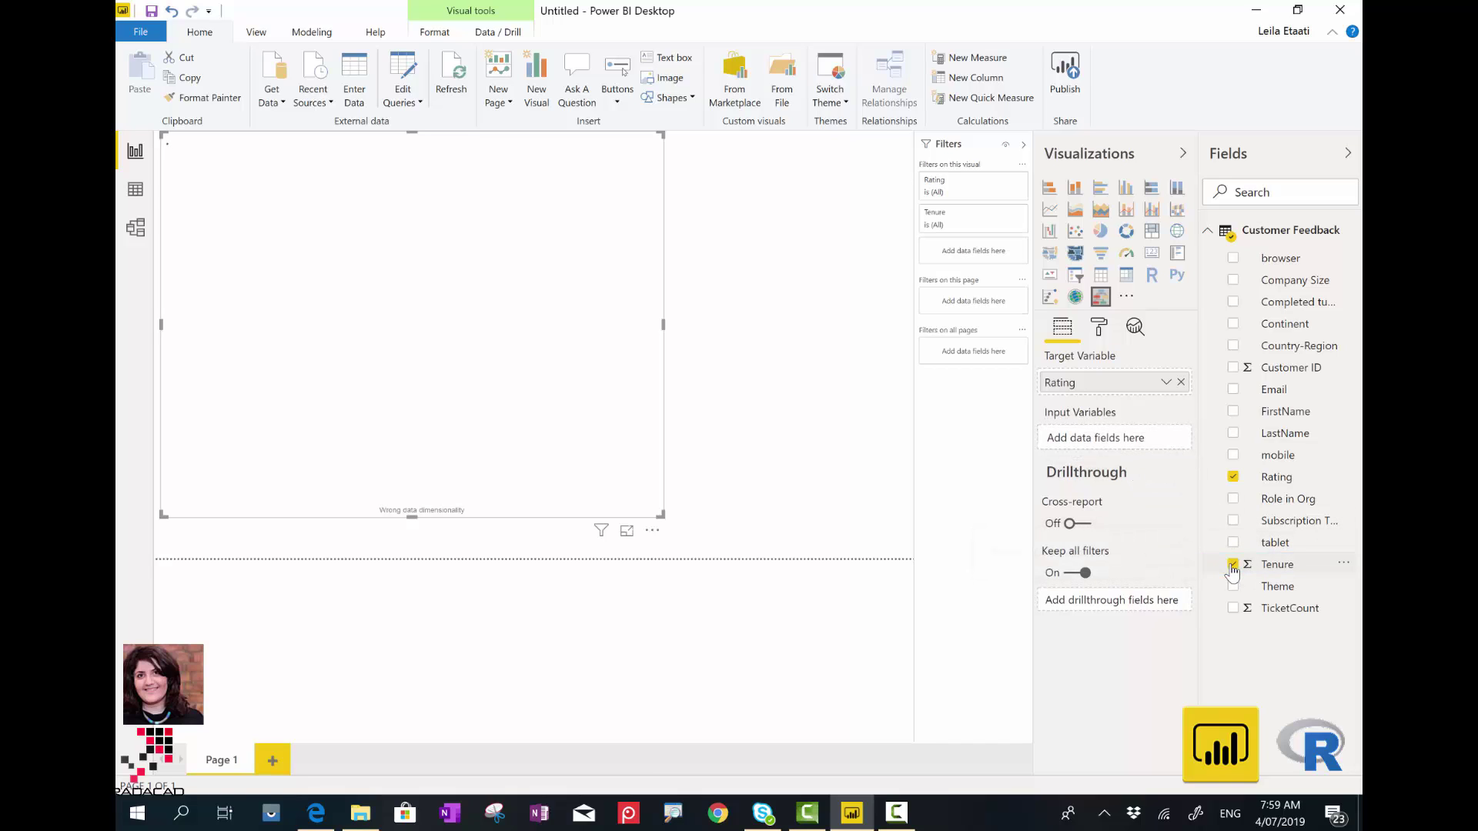
click(1235, 565)
click(1166, 439)
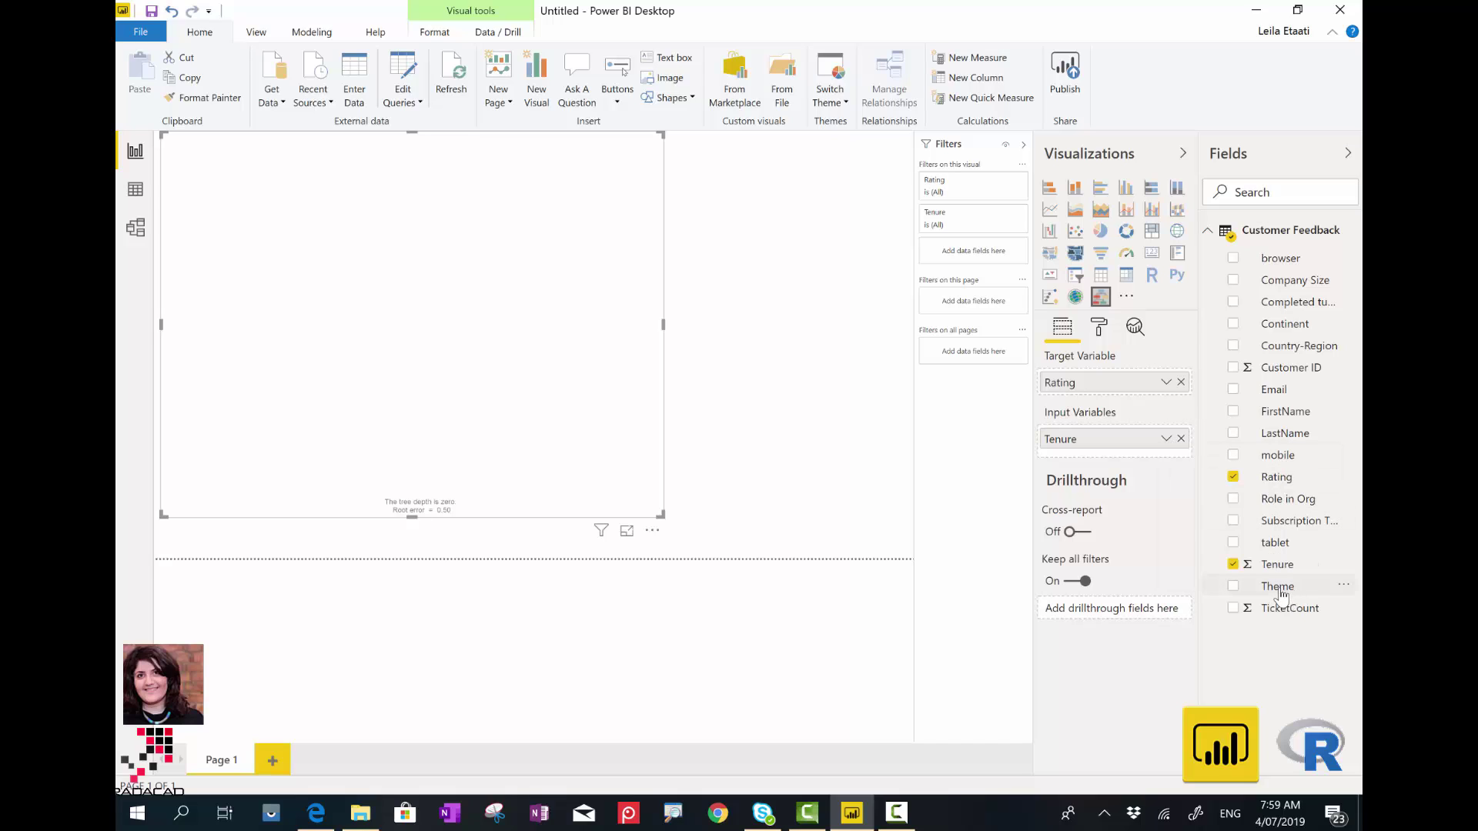
drag(1129, 499, 1107, 459)
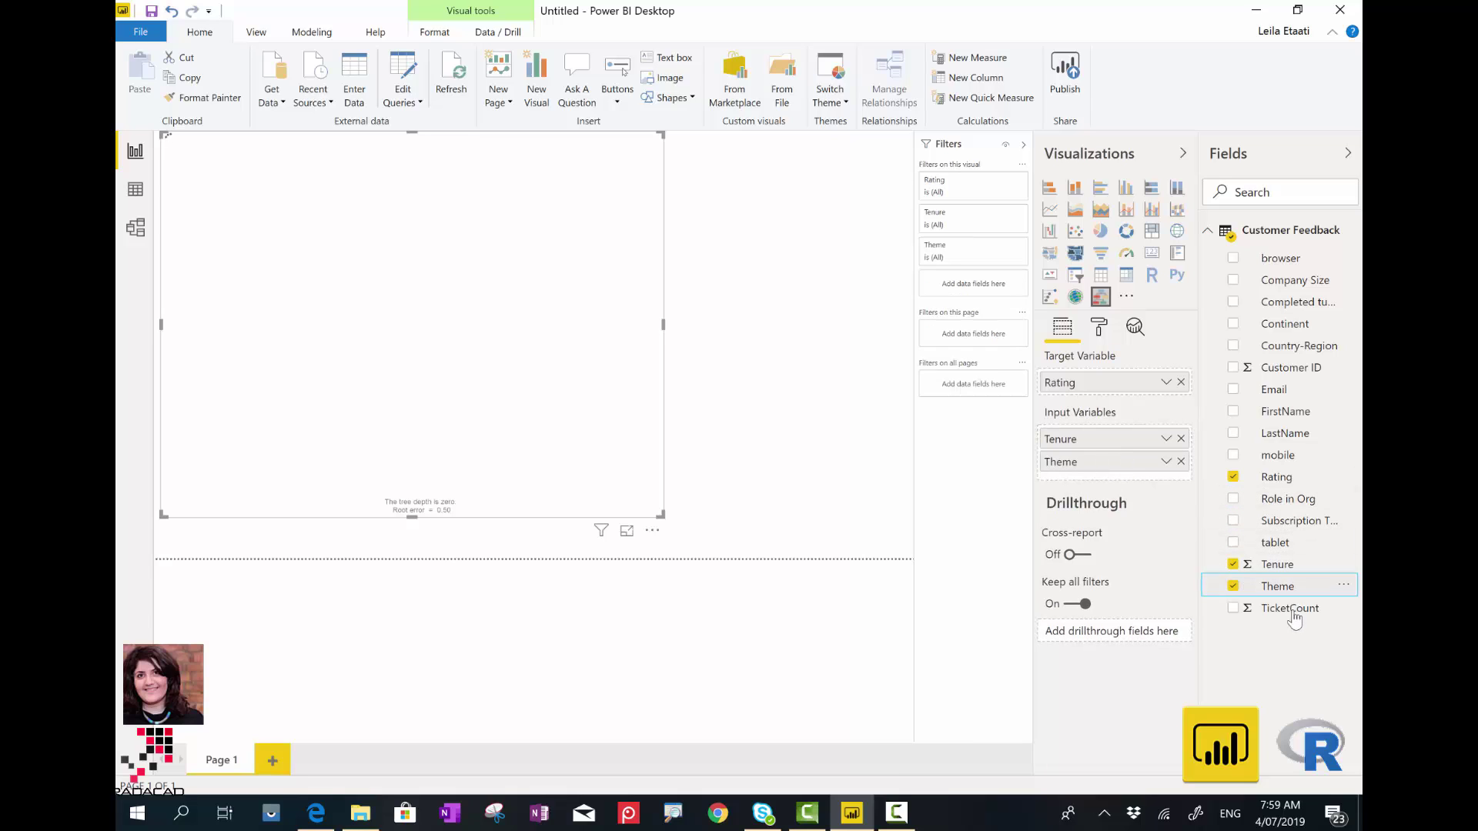
drag(1296, 616, 1118, 483)
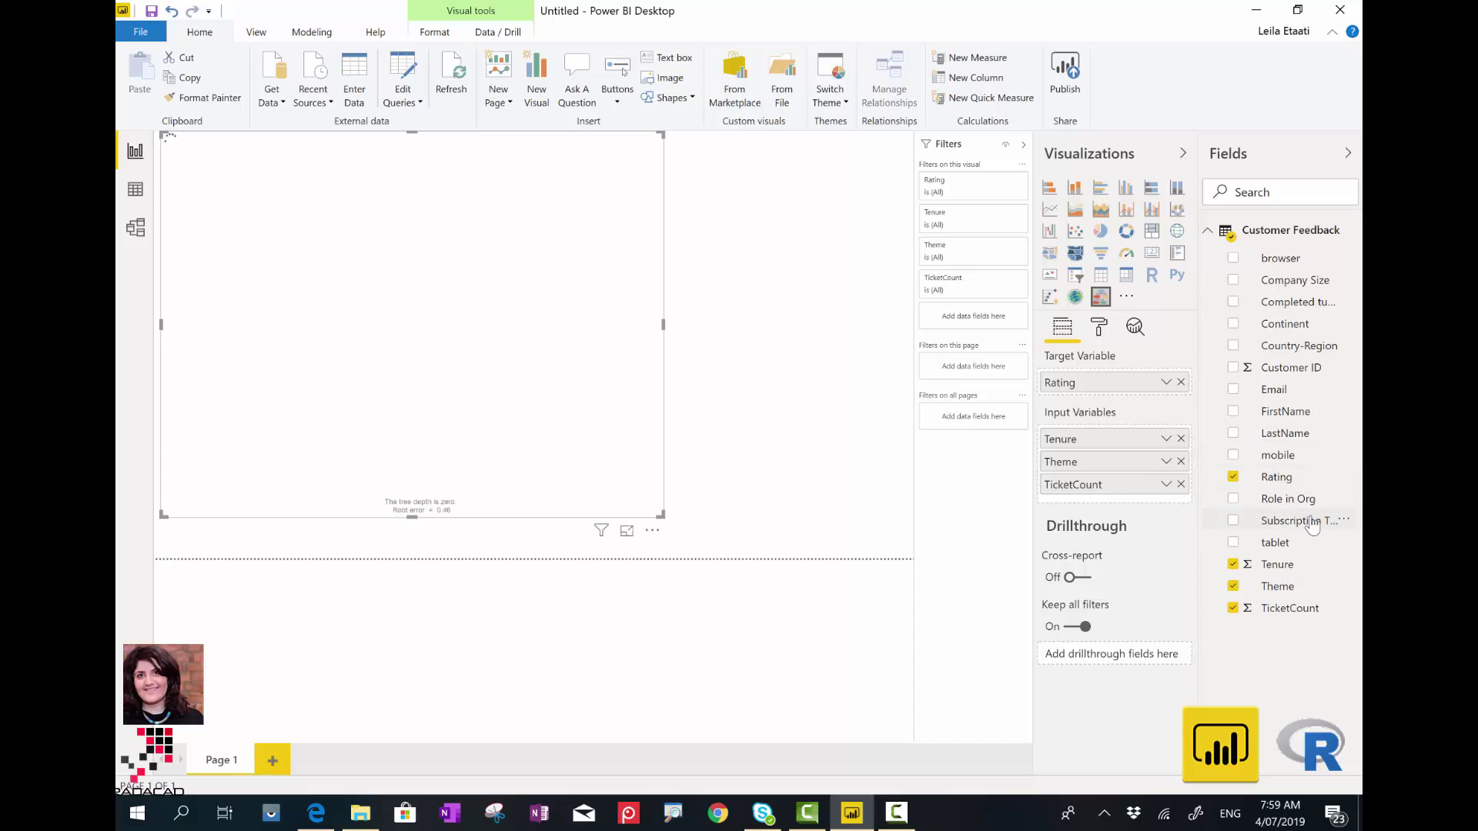
drag(1309, 522, 1108, 501)
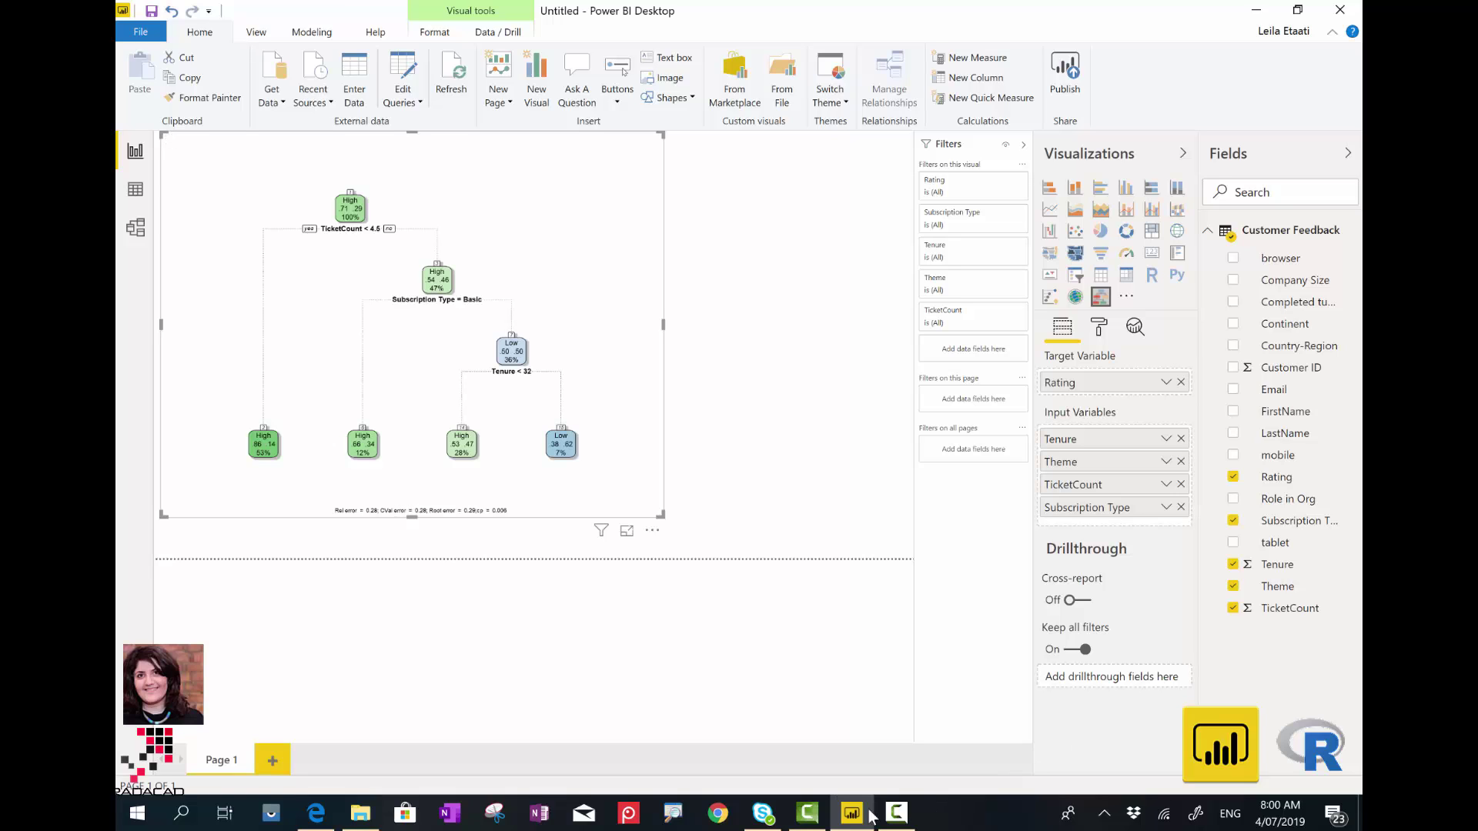
Widen the decision tree visual and collapse the Filters and Fields panes.
drag(657, 510, 842, 540)
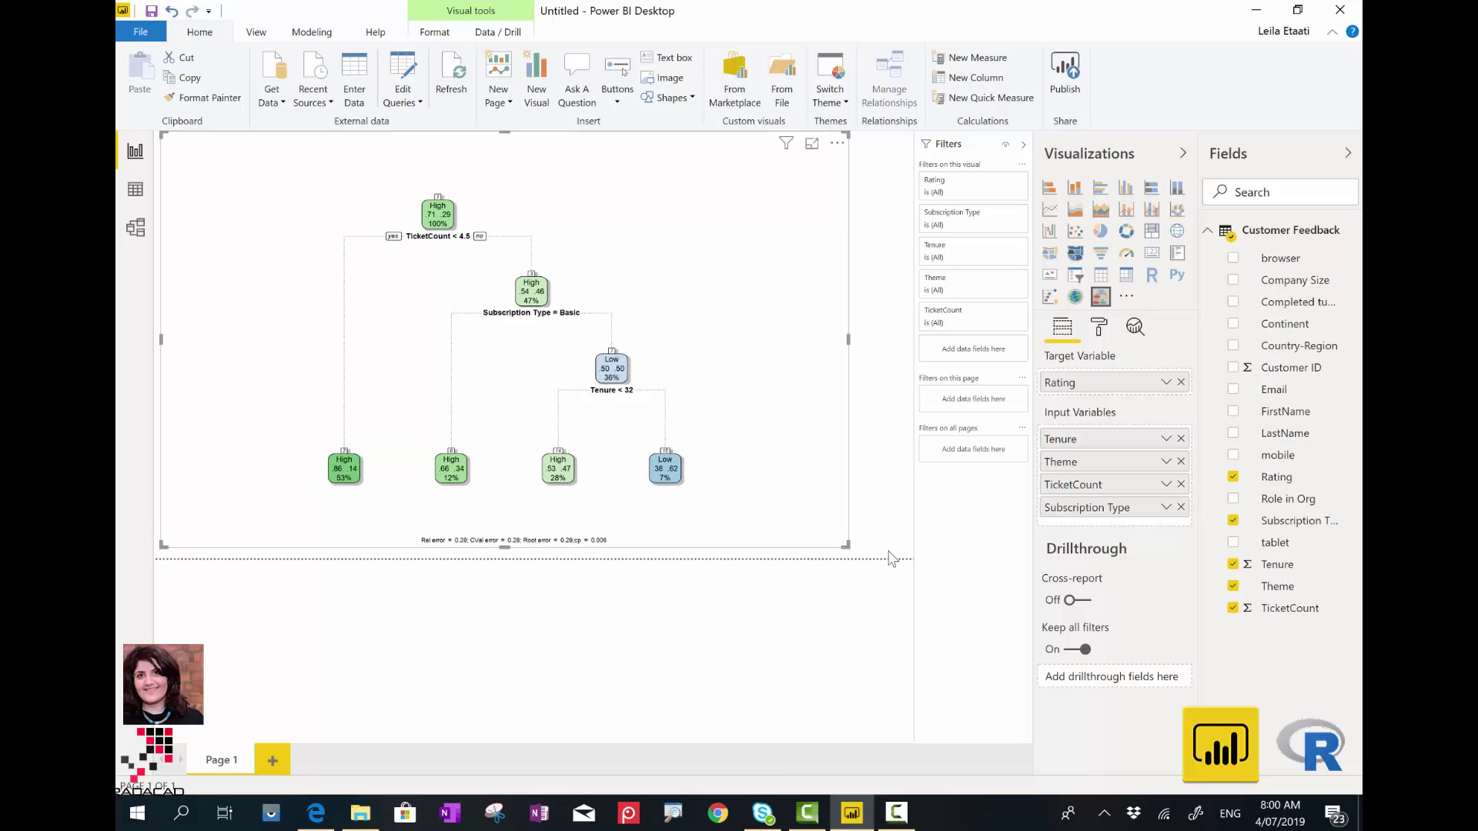
click(1025, 145)
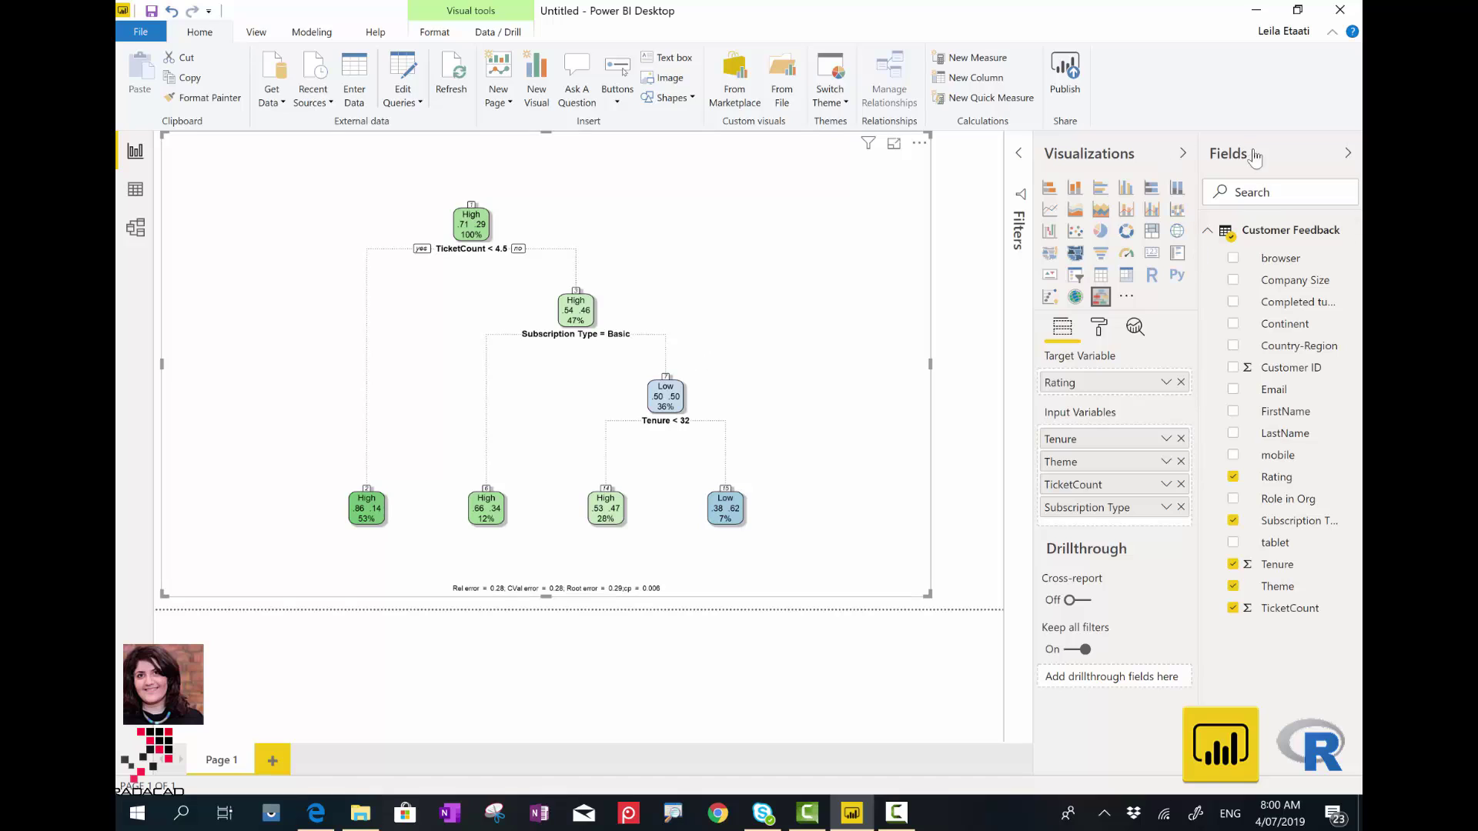
click(1347, 152)
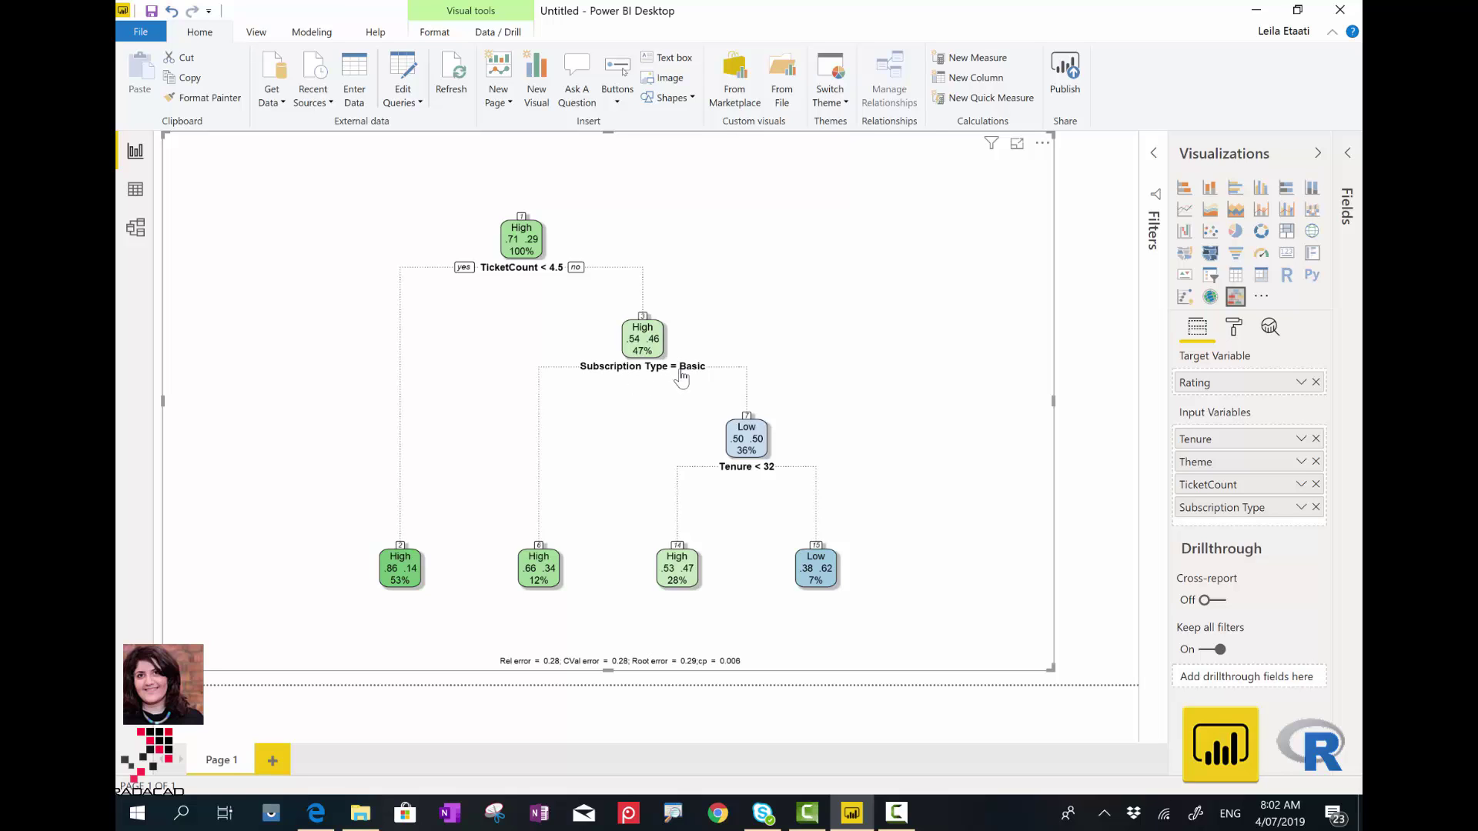
click(136, 189)
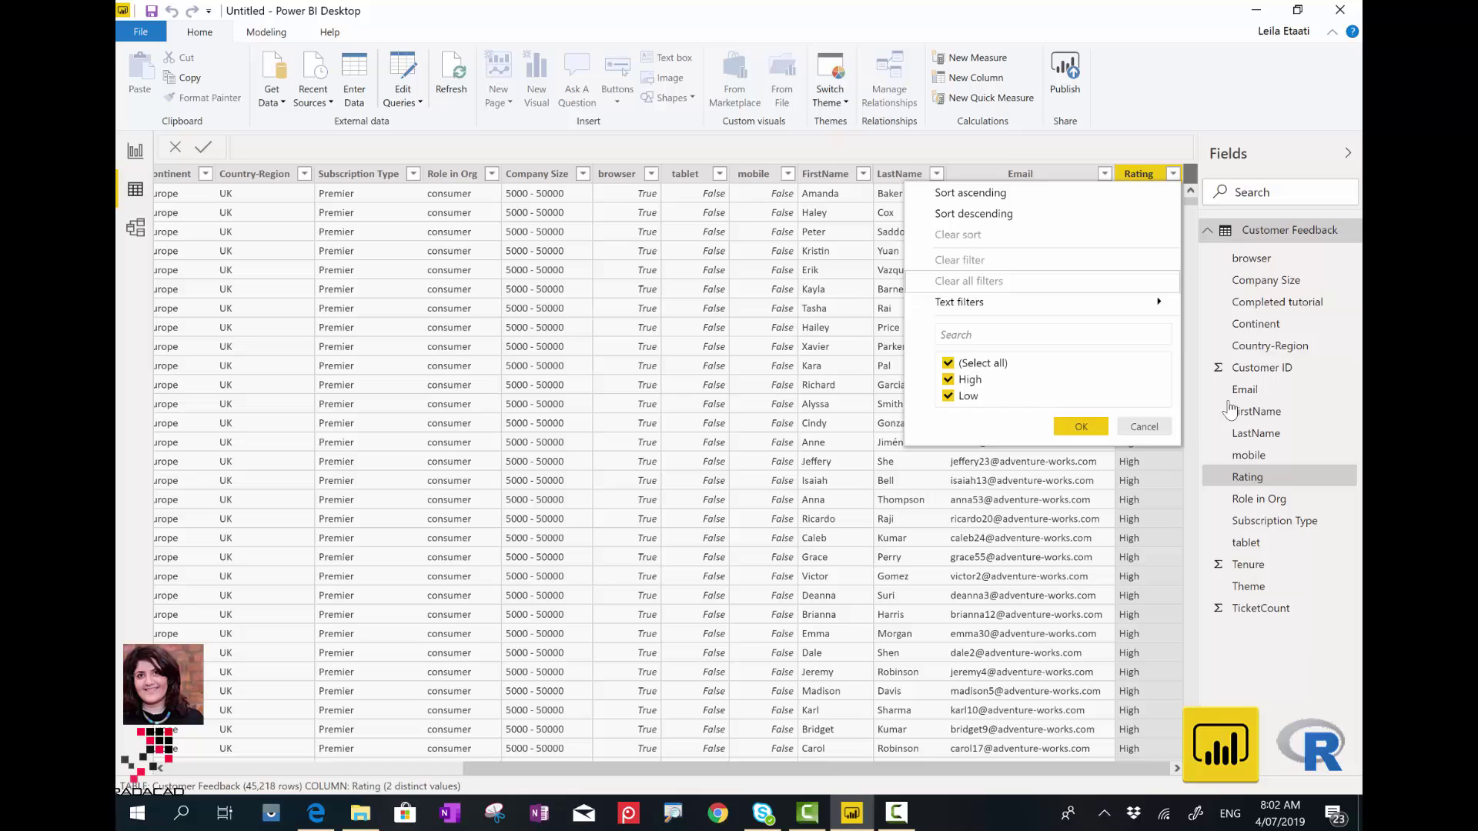
click(1274, 521)
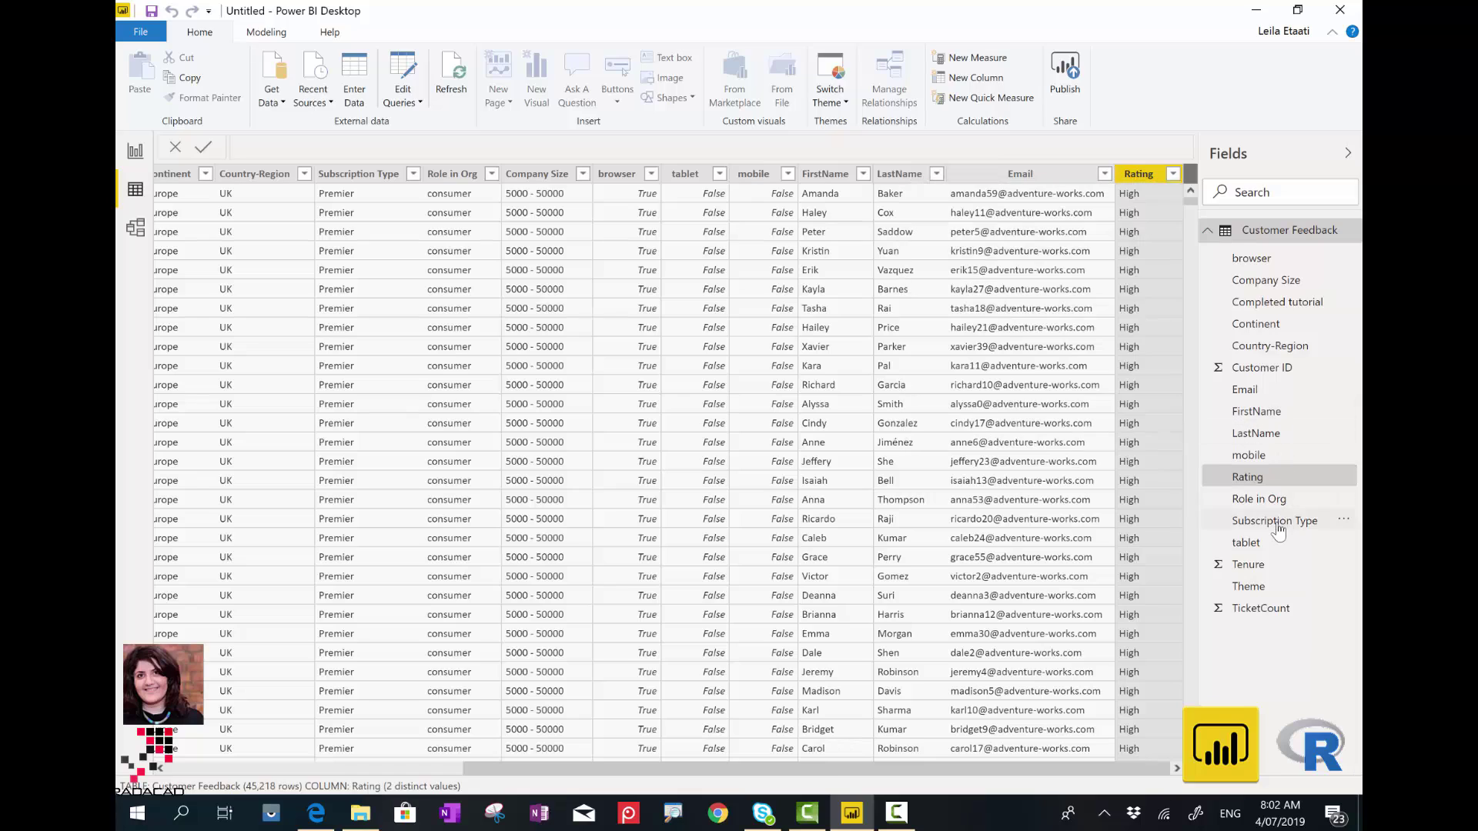
click(413, 173)
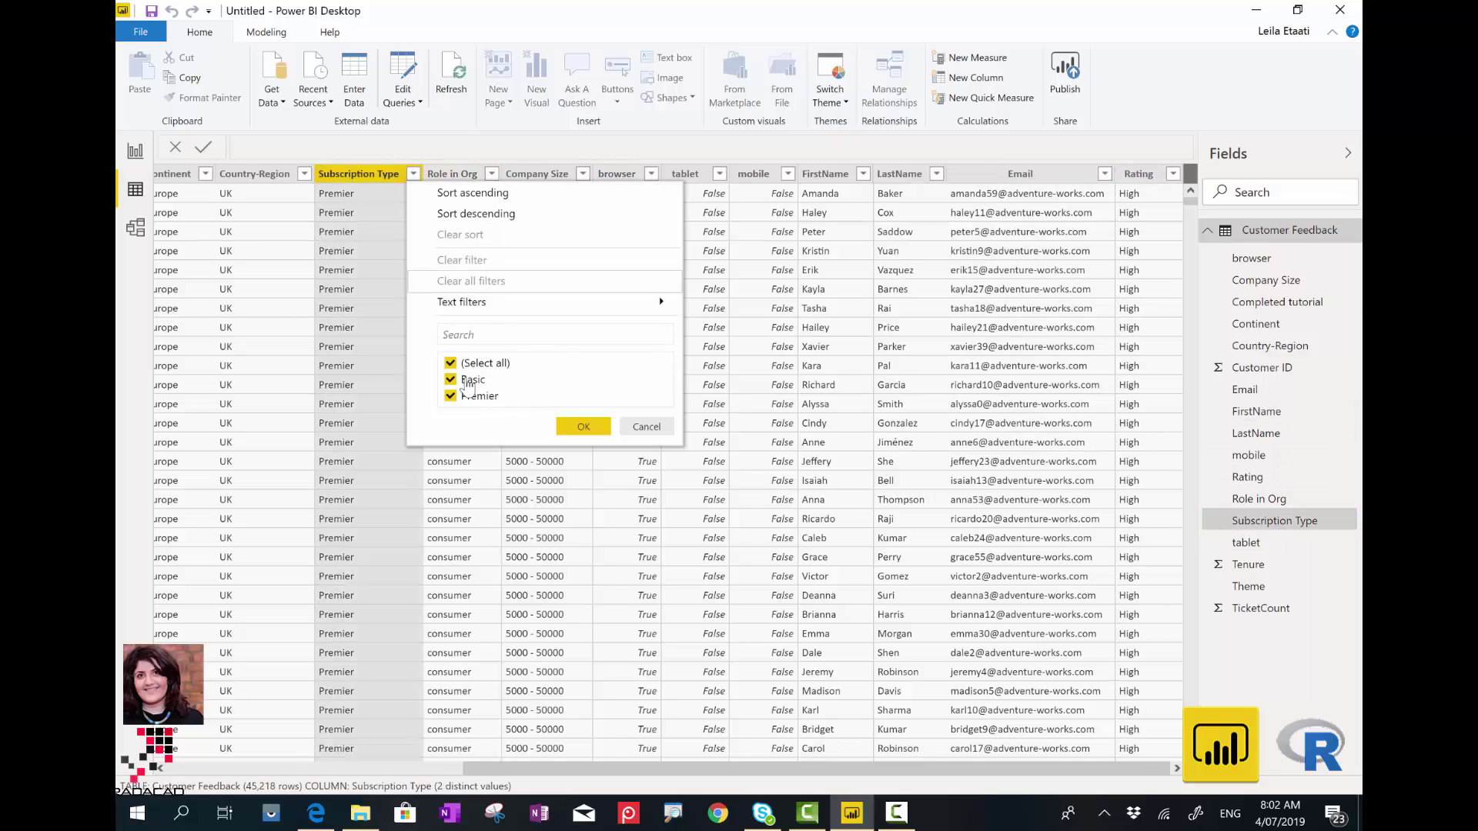
click(135, 151)
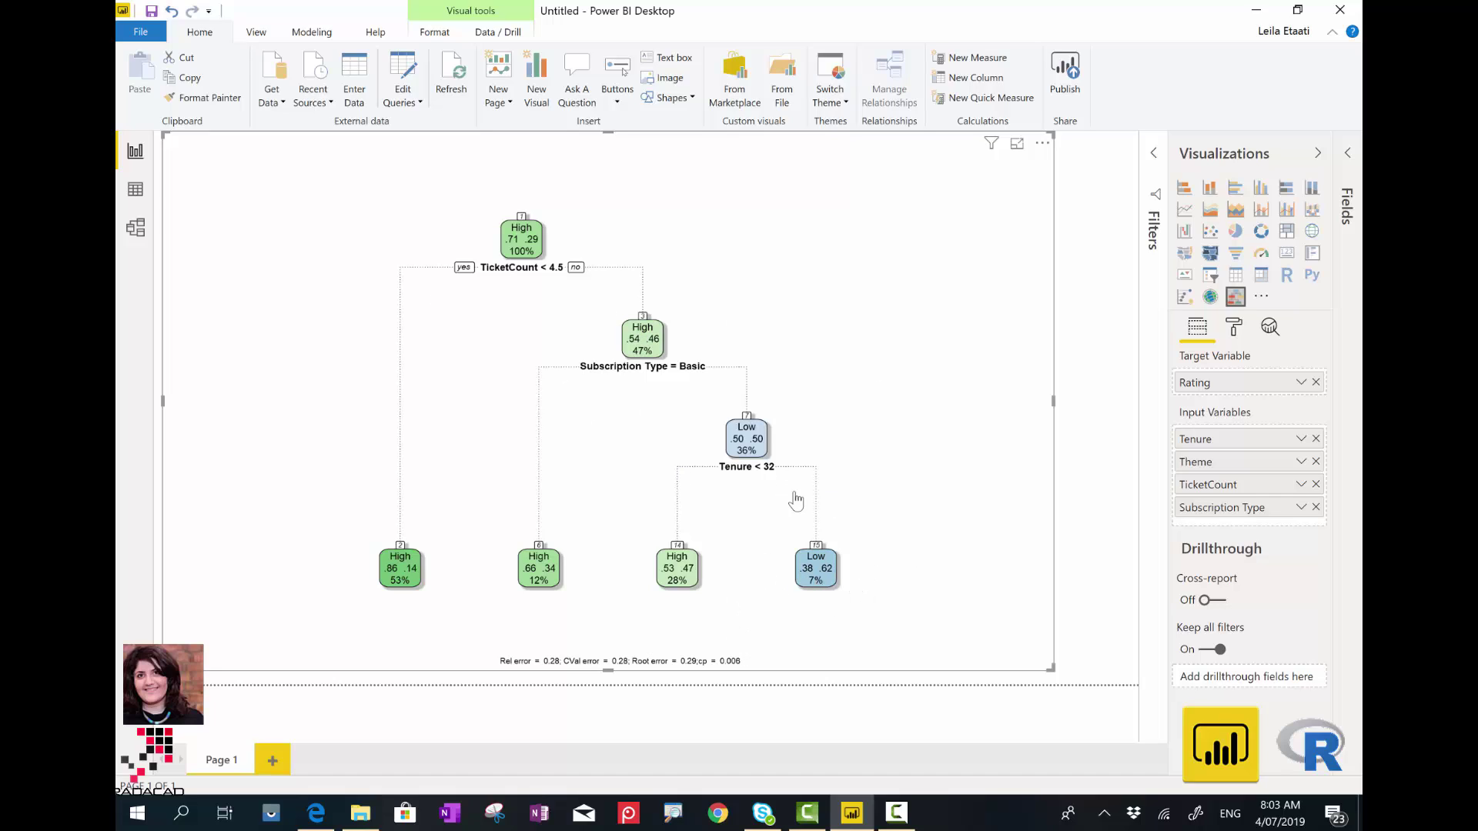
Expand the collapsed Fields pane beside the four-leaf Rating decision tree.
click(1347, 177)
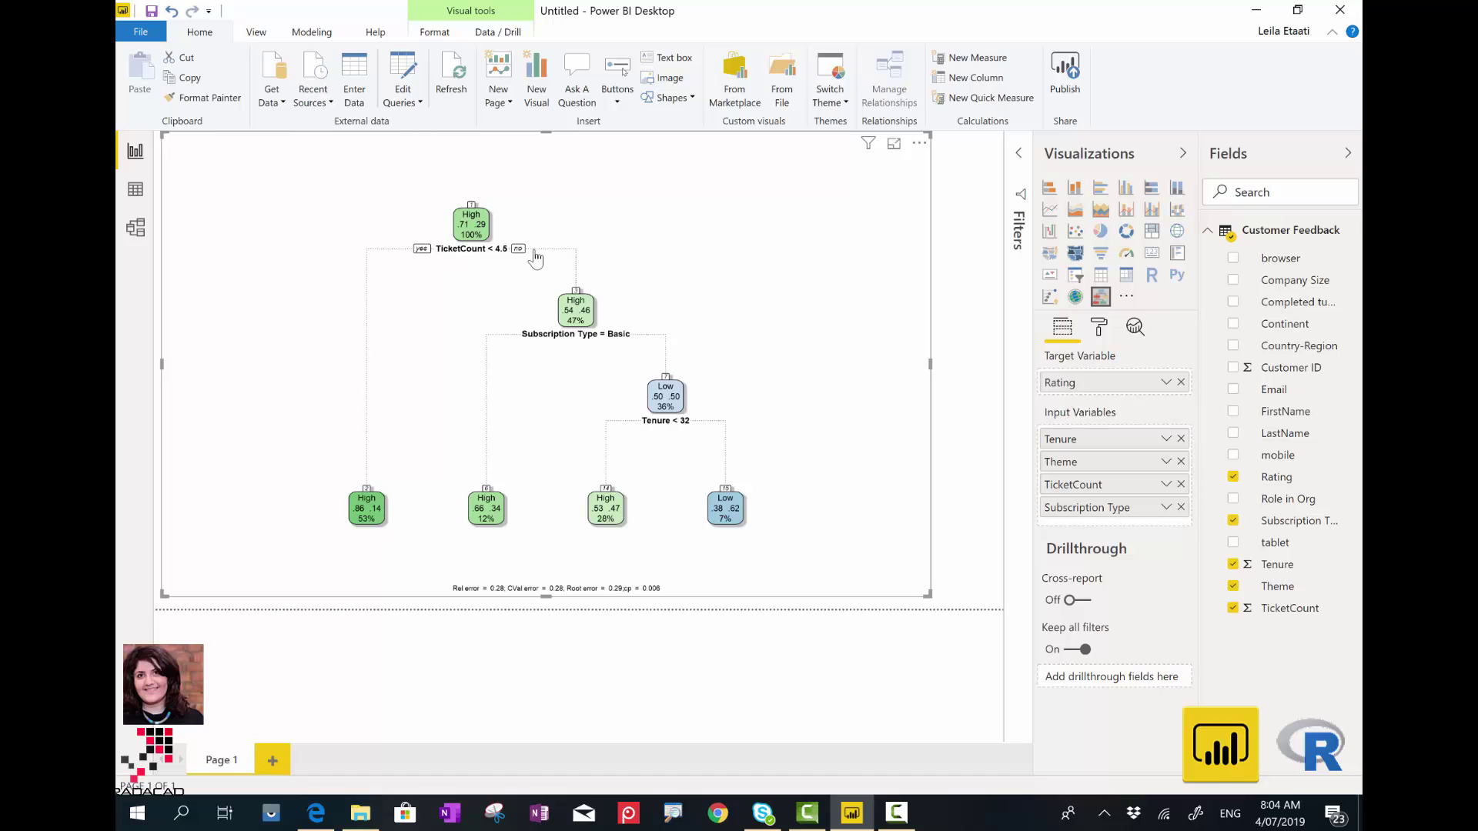
click(895, 821)
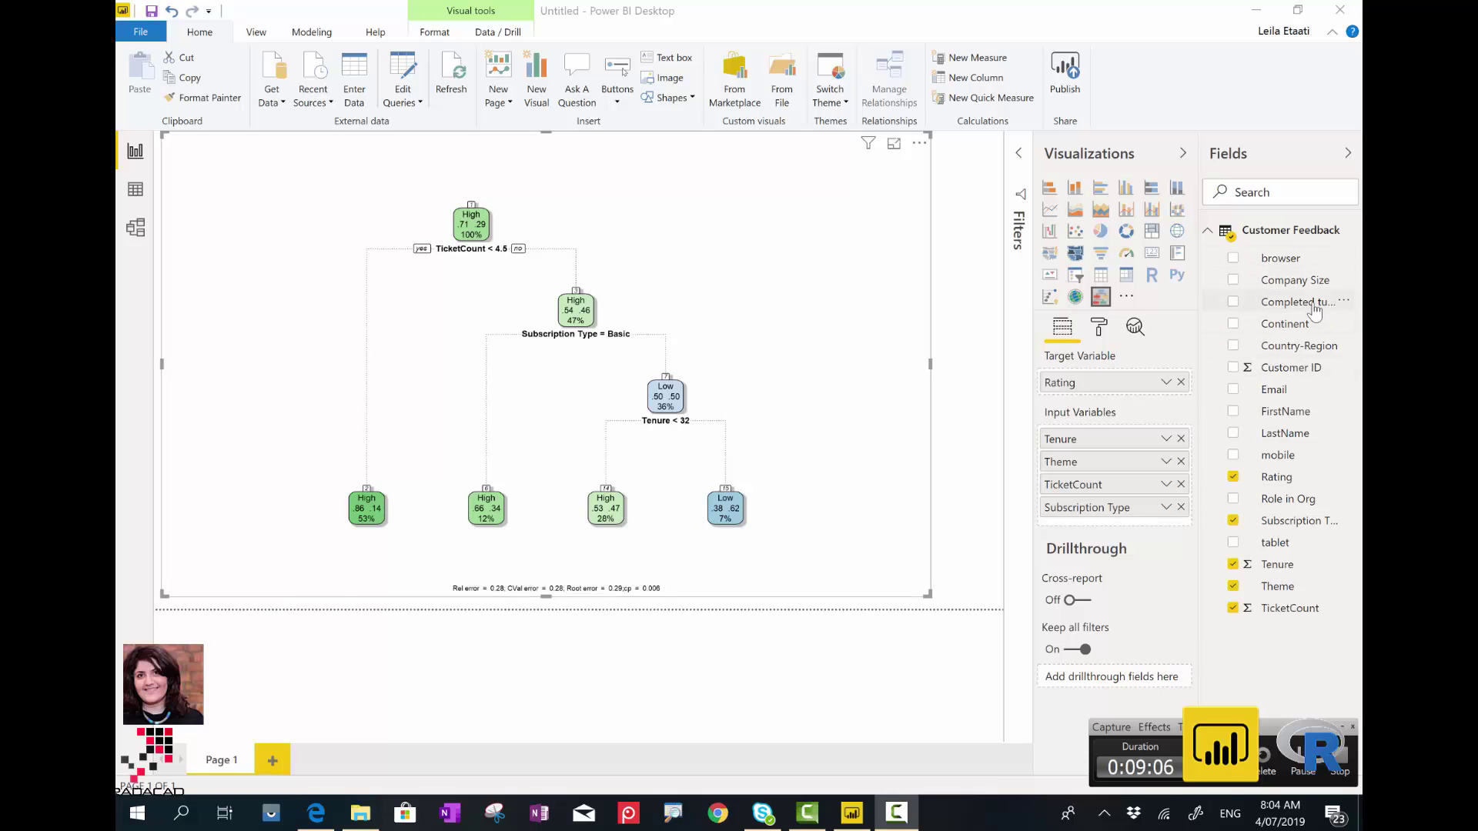
Add Company Size and Country-Region to Input Variables, growing the tree to 17 leaves.
drag(1301, 280, 1122, 530)
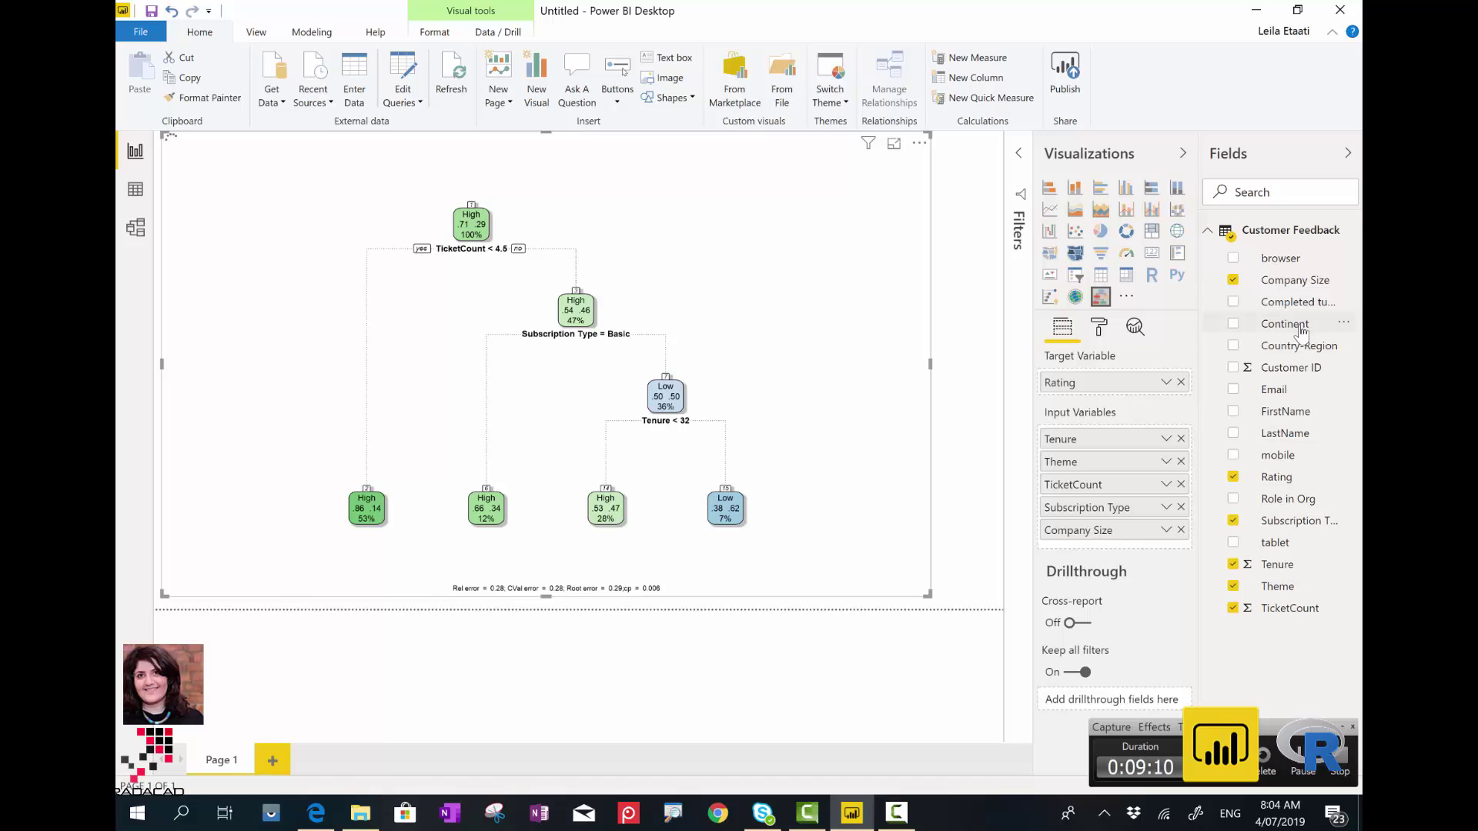
drag(1291, 346, 1144, 542)
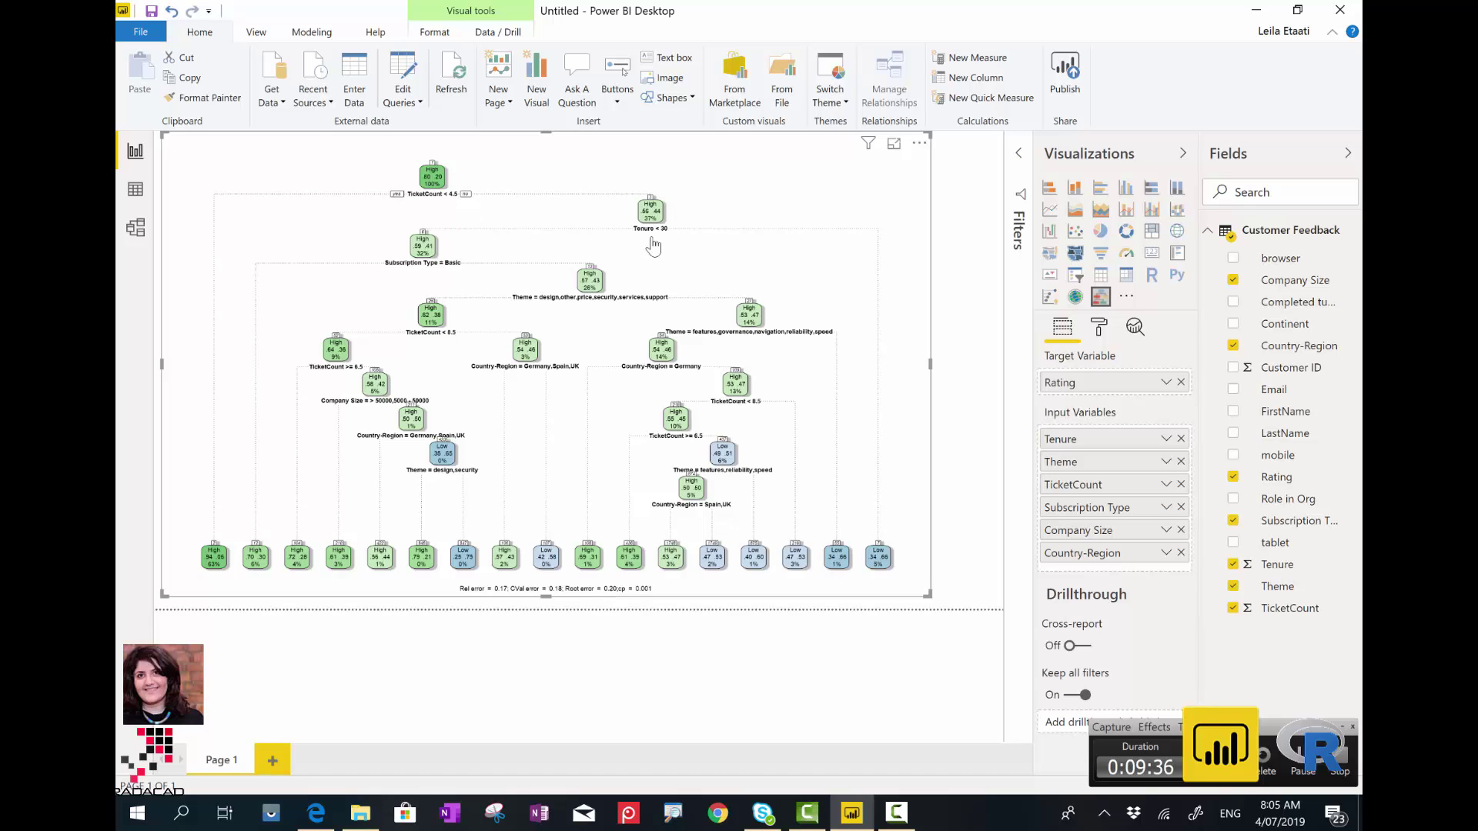
Remove Country-Region and Company Size from Input Variables, restoring the four-leaf tree.
click(1181, 553)
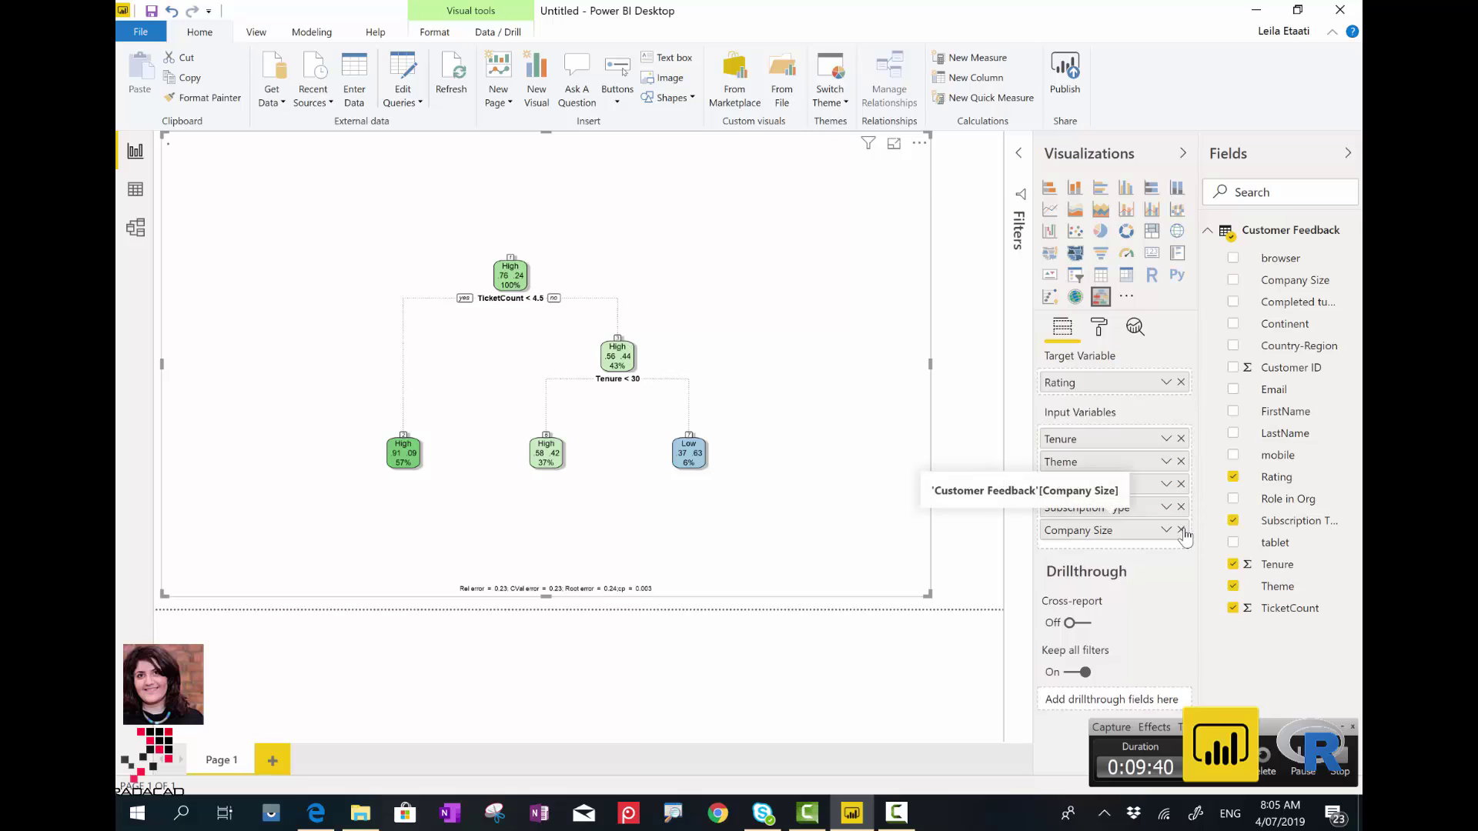
click(1181, 531)
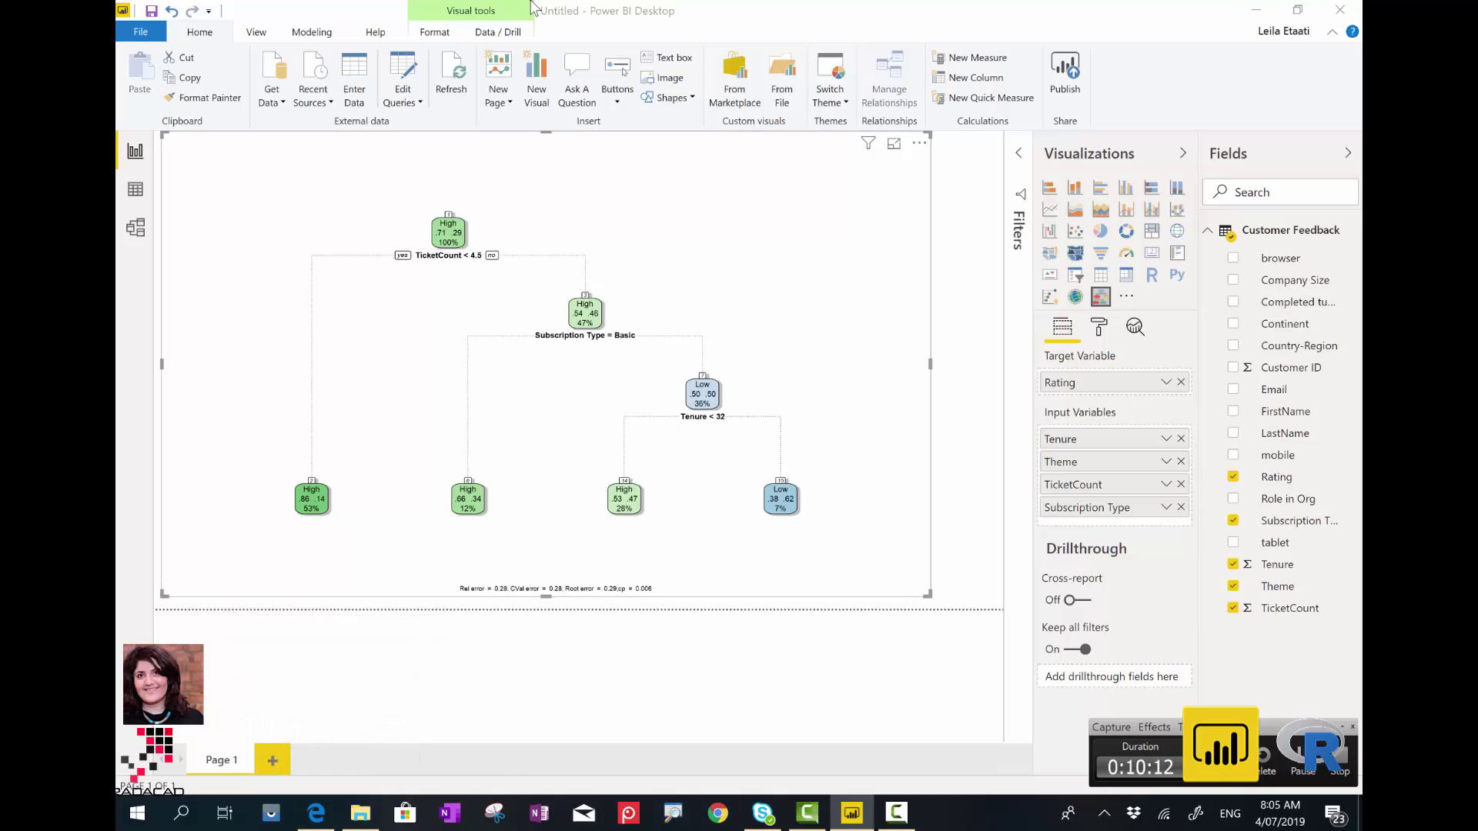
Open Chrome and go to the Google home page.
click(718, 813)
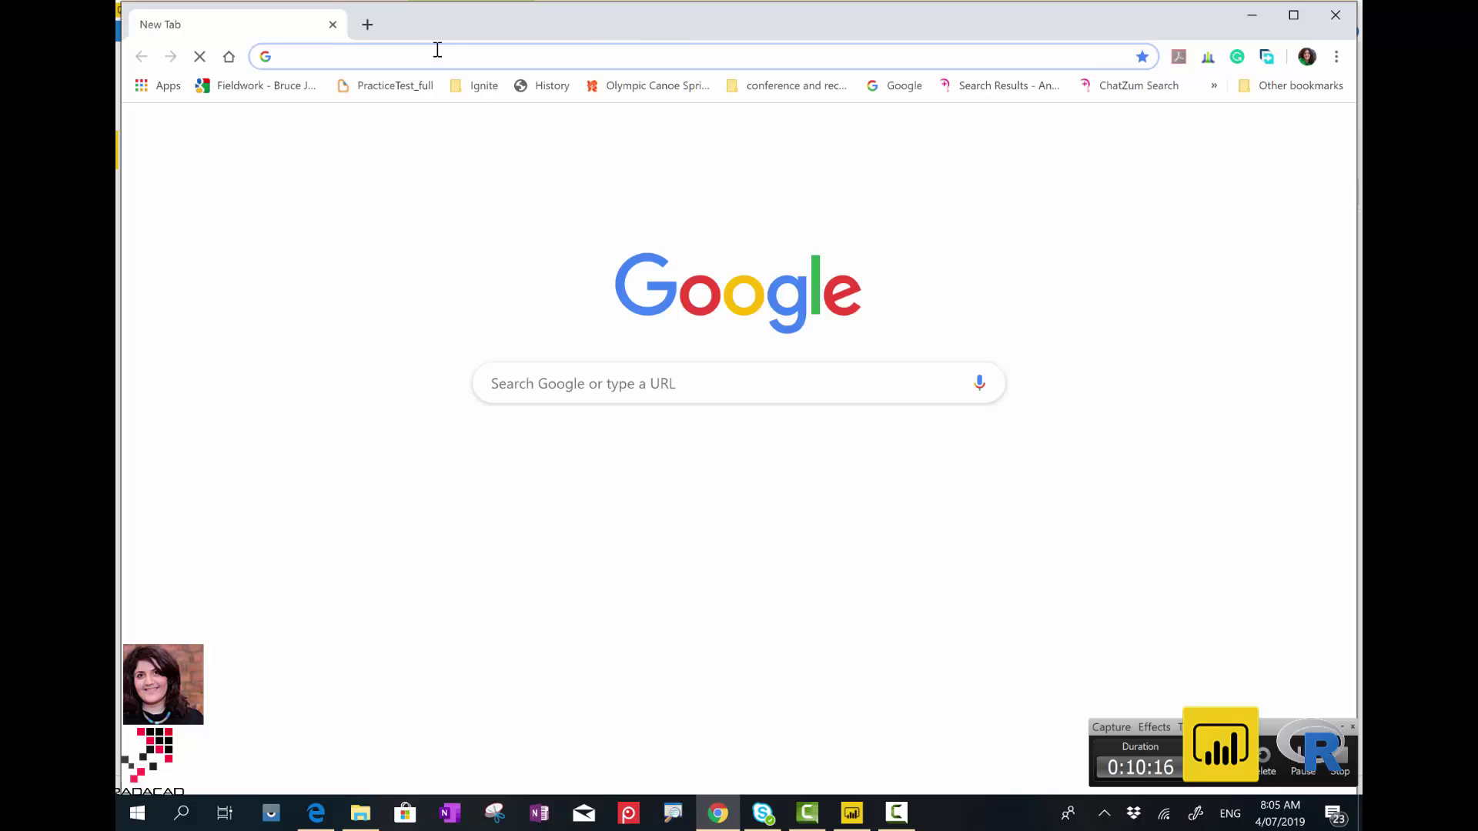
text(google.co.nz)
key(Return)
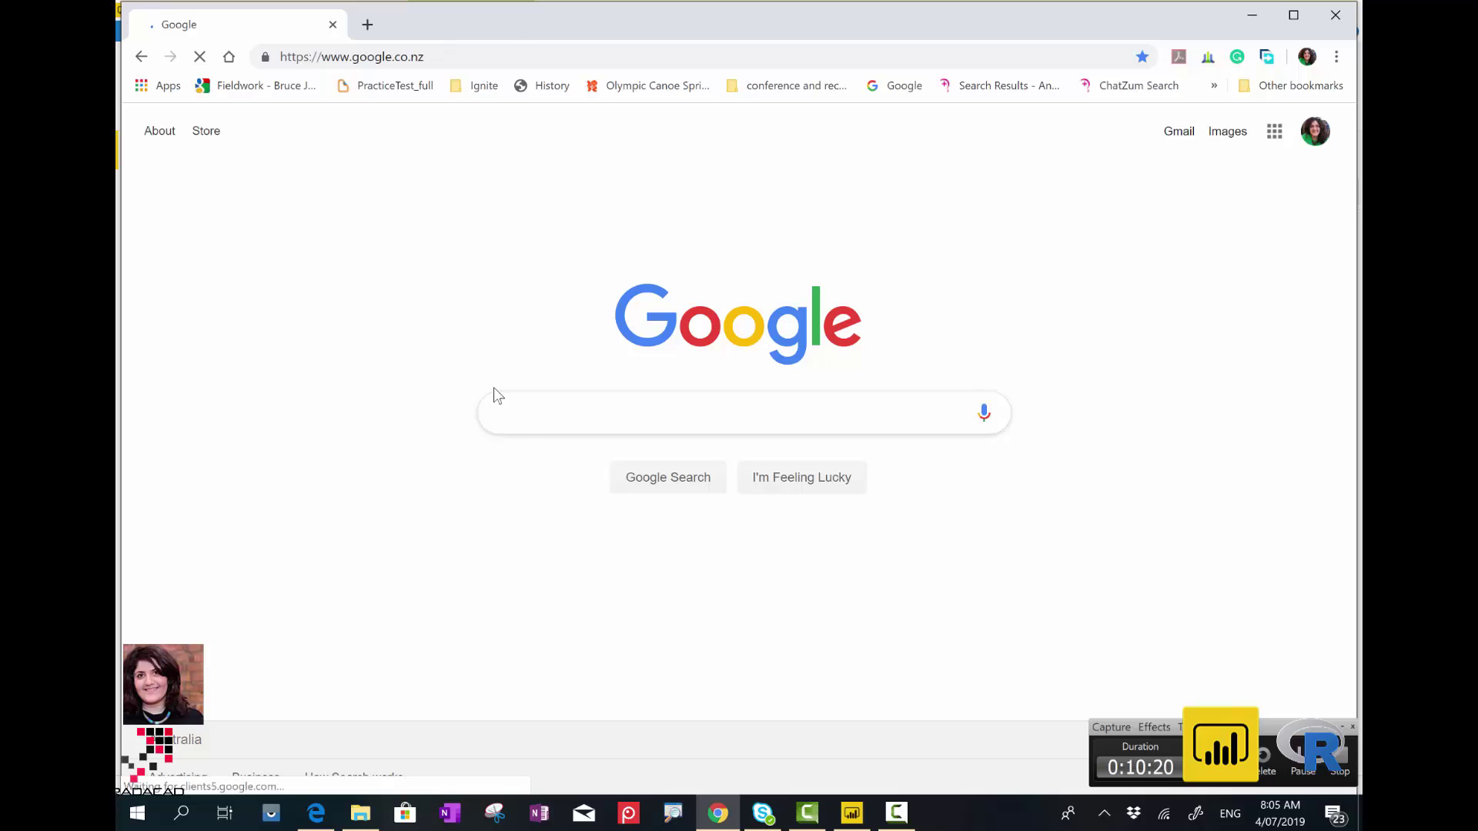
Search 'decision tree power bi github' and open the microsoft/PowerBI-visuals-decision-tree result in a new tab.
text(decision t)
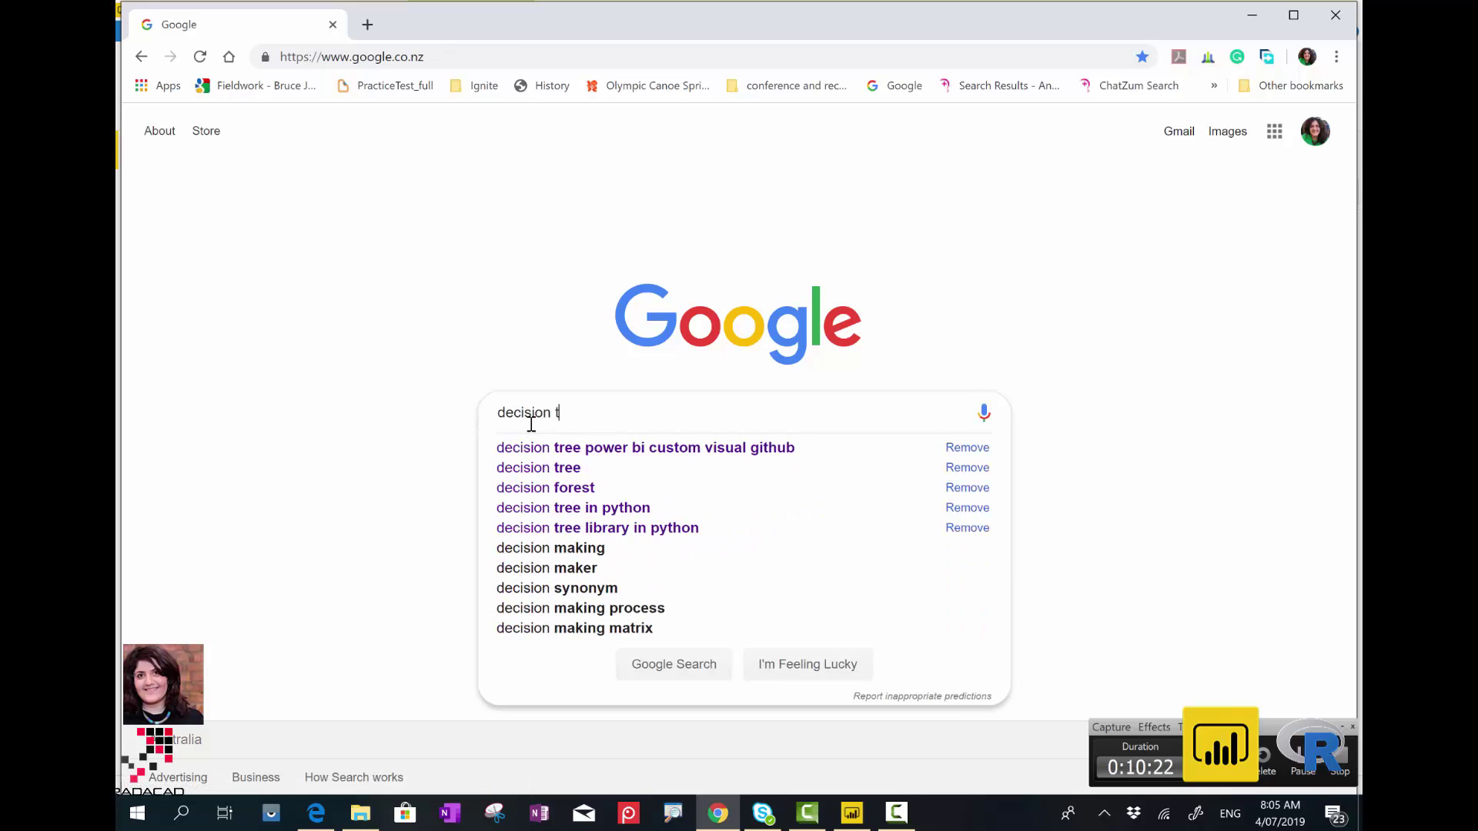
text(ree poer o)
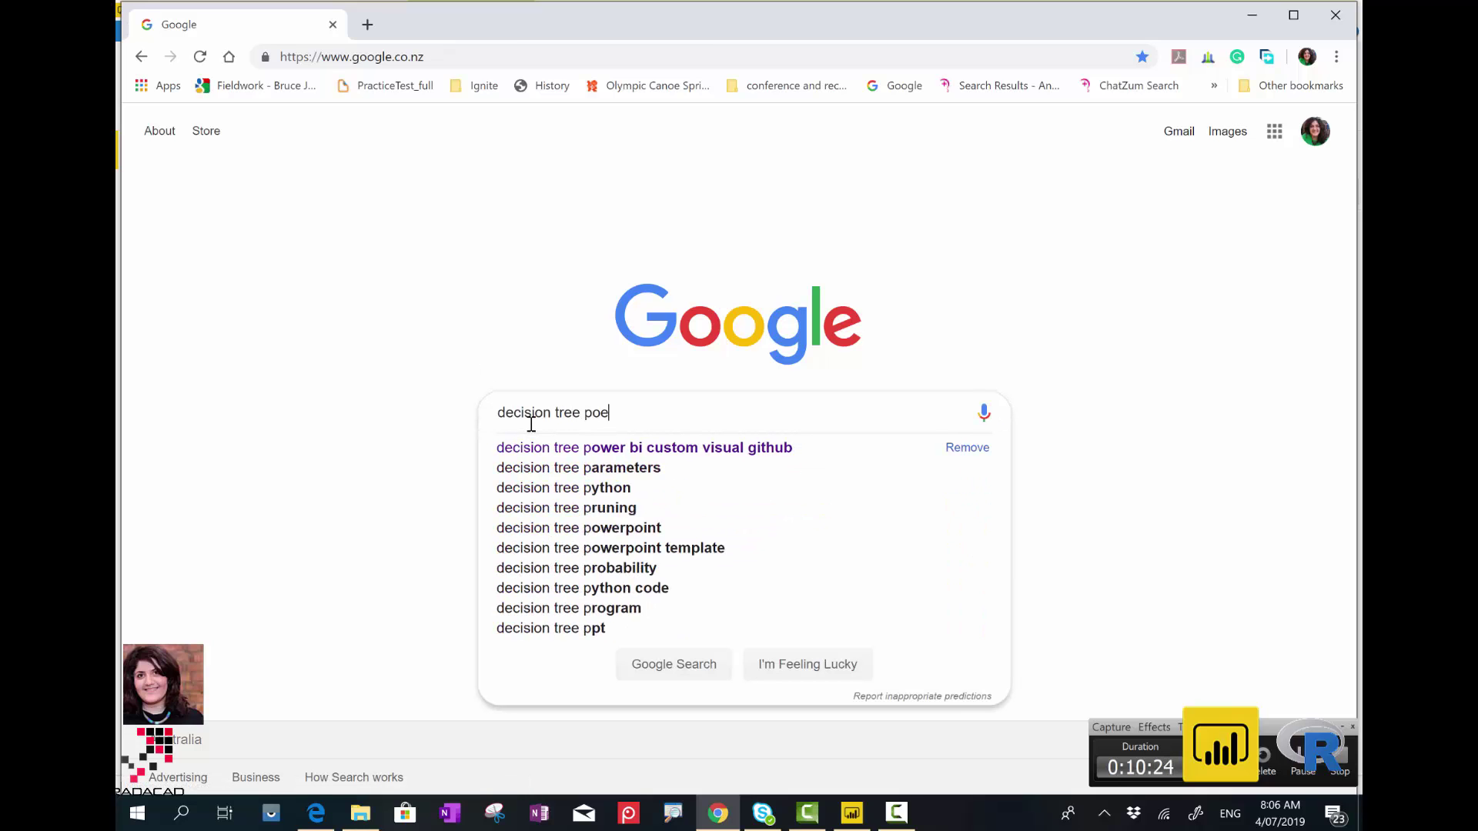
key(BackSpace)
key(BackSpace)
key(BackSpace)
key(BackSpace)
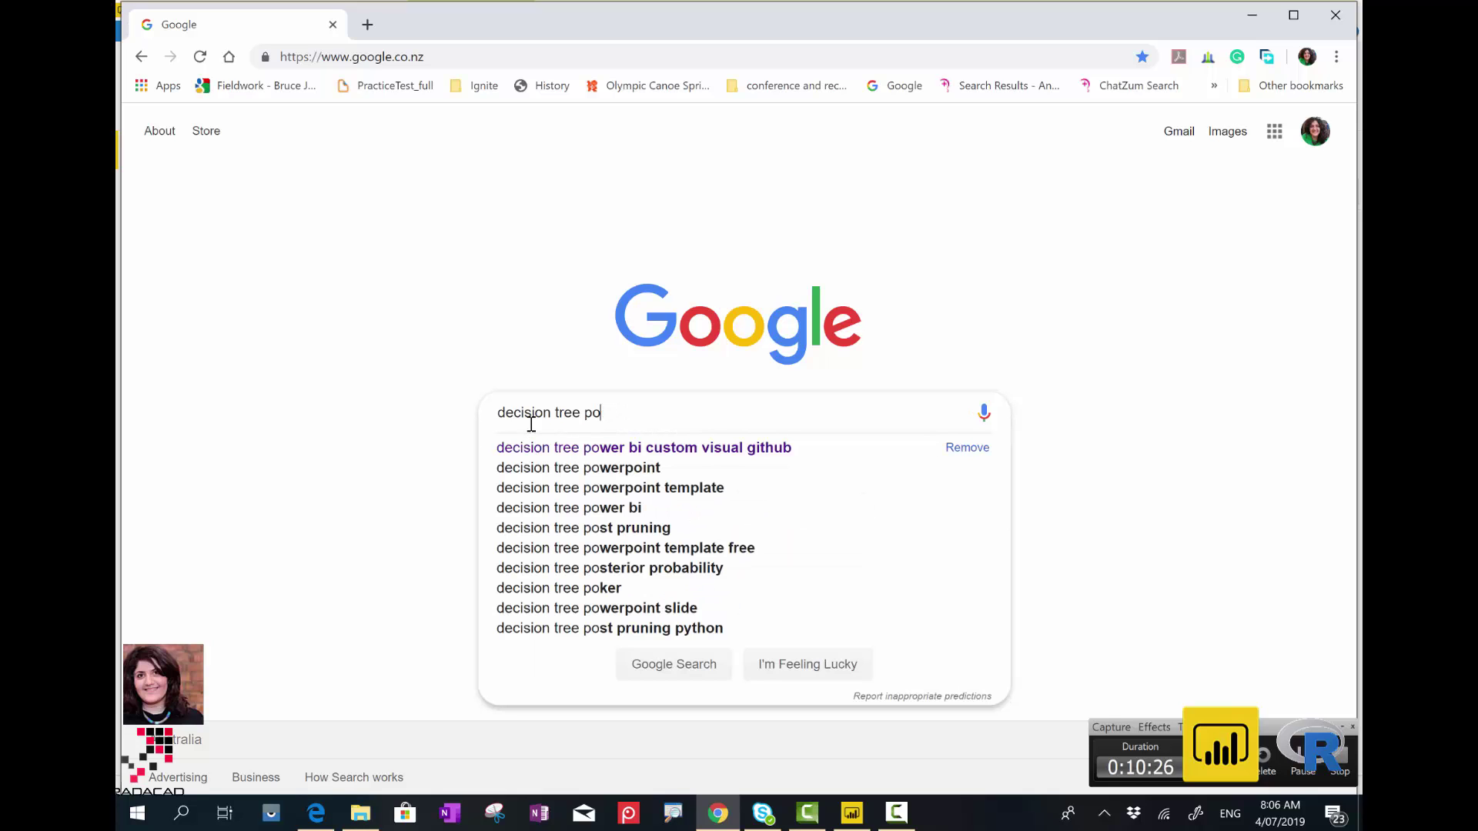
text(wer bi github)
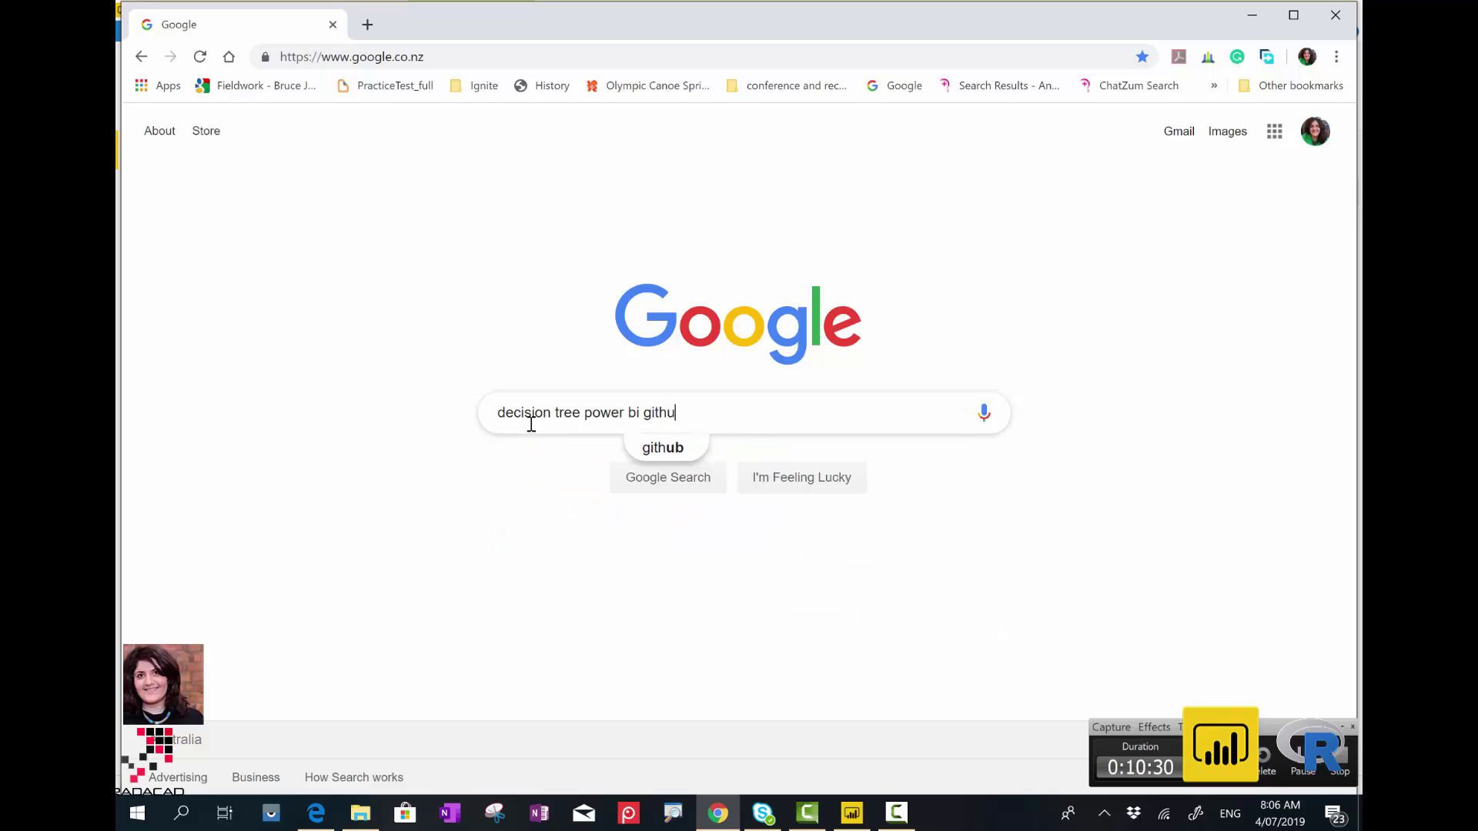
key(Return)
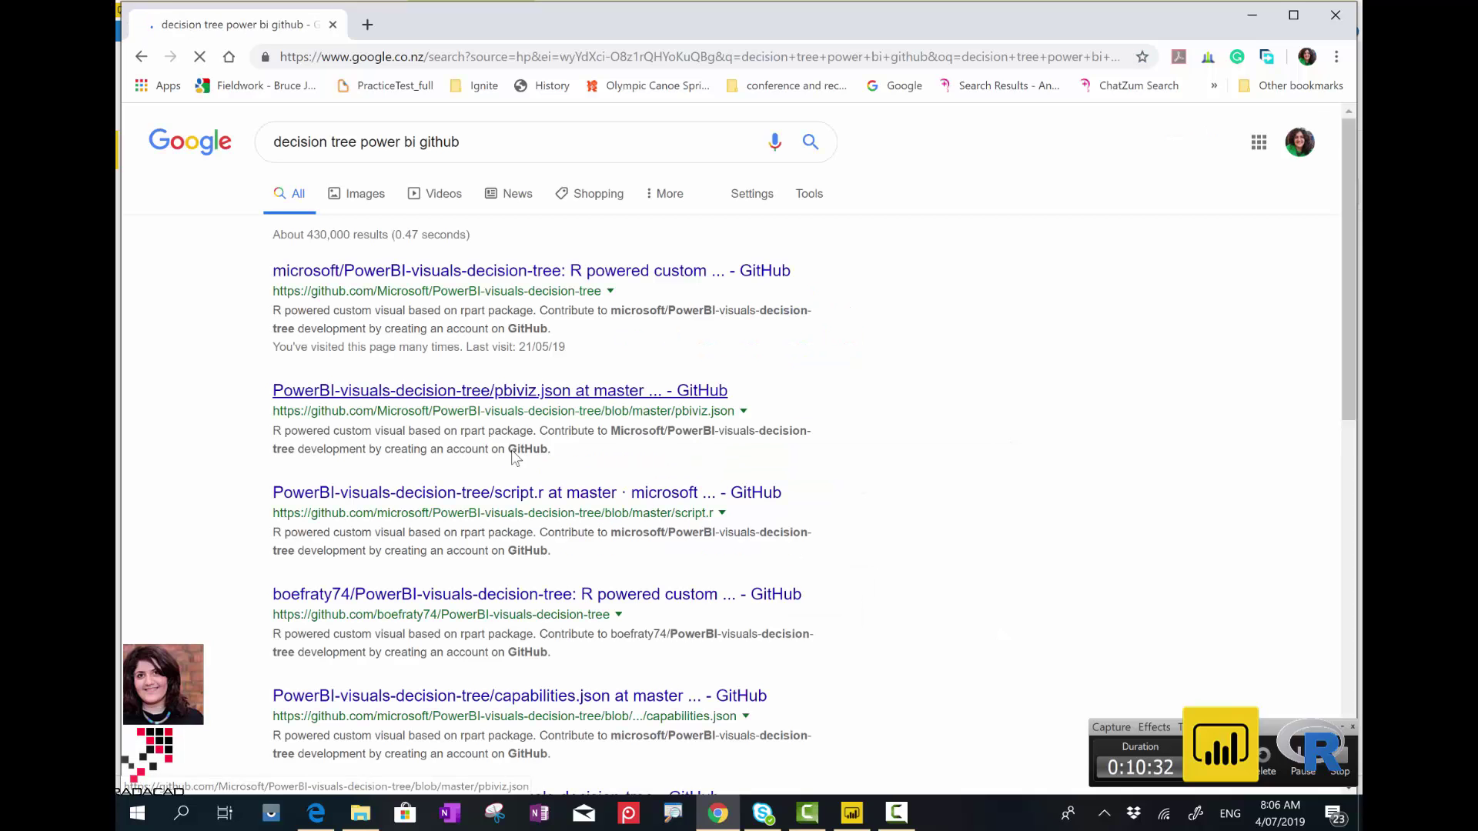
right_click(451, 284)
click(483, 297)
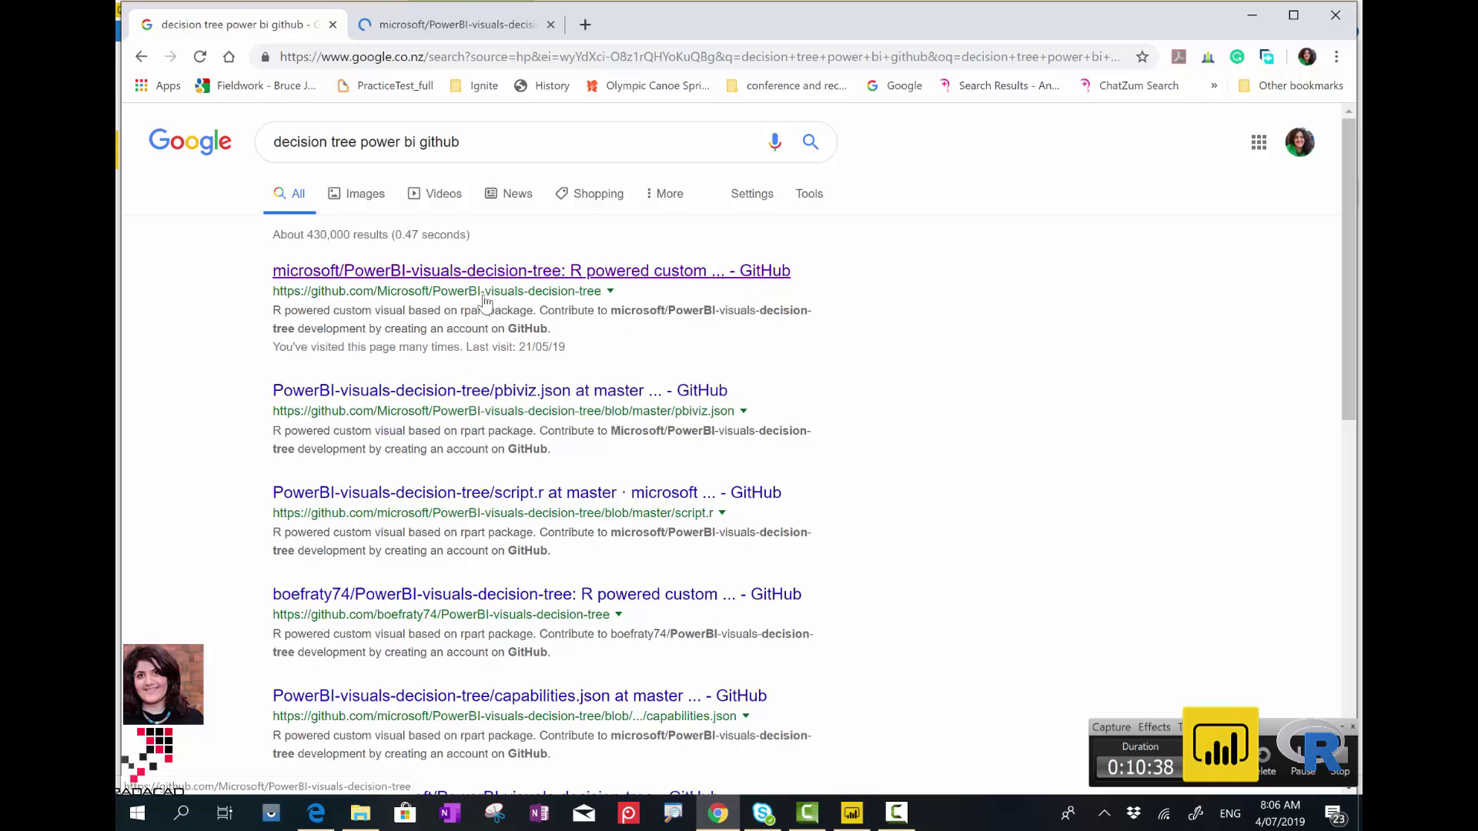
Open script.r from the PowerBI-visuals-decision-tree repository page.
click(497, 29)
scroll(359, 539, down, 2)
scroll(362, 645, down, 1)
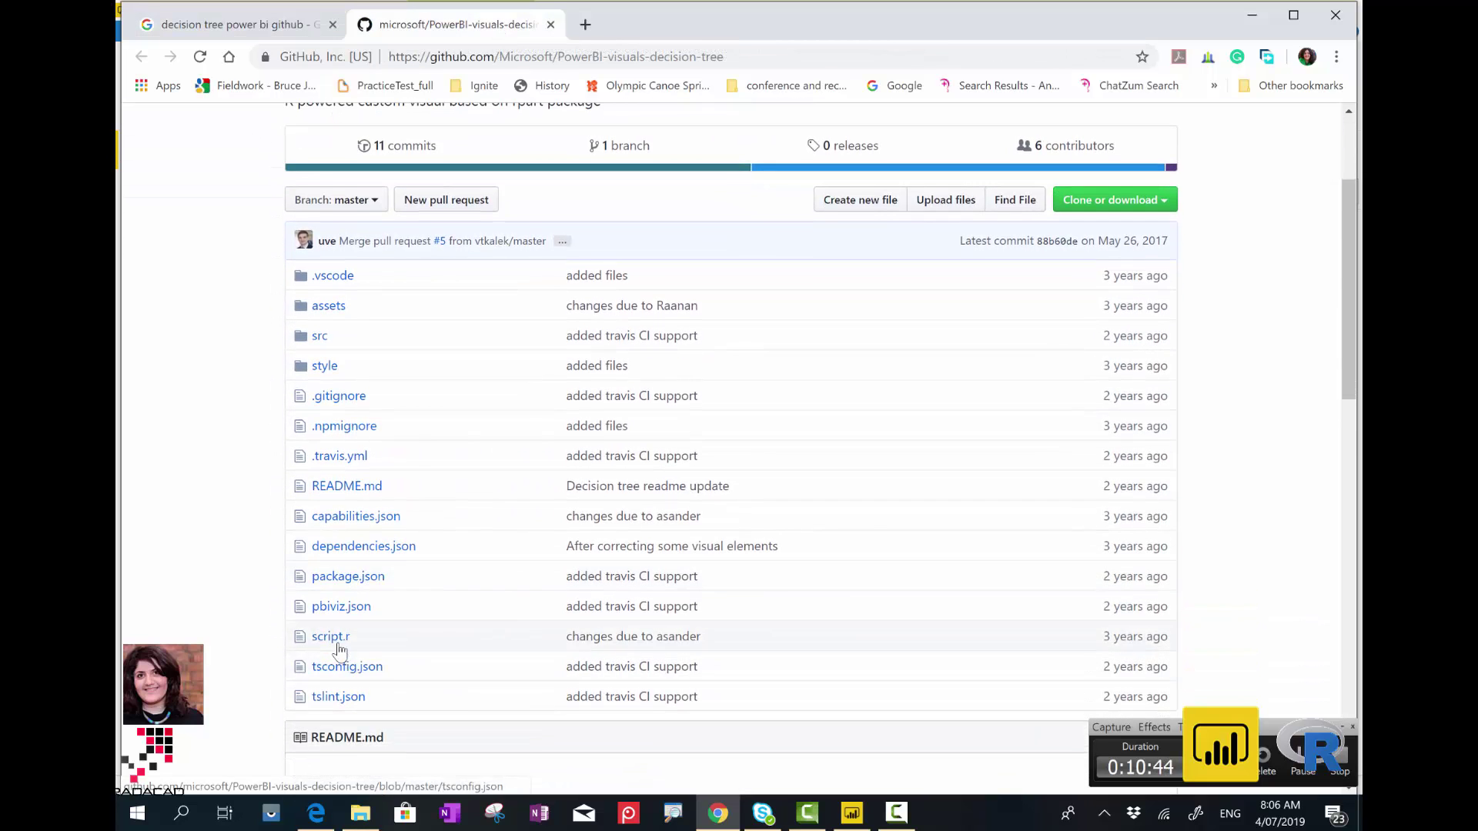
click(340, 642)
Read down through script.r's helper functions, briefly highlighting the default.palettes colour line.
scroll(718, 550, down, 8)
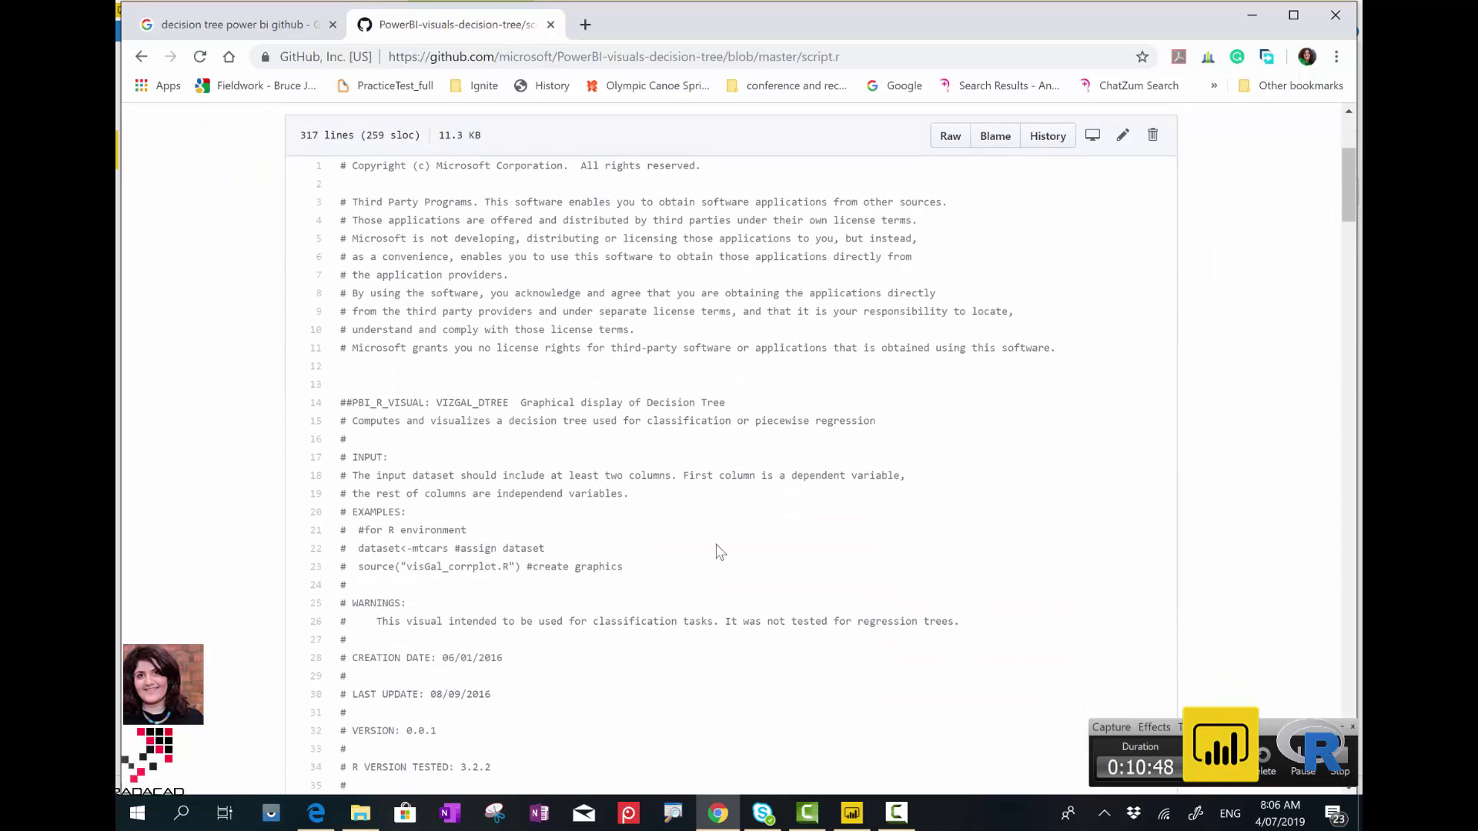
scroll(718, 549, down, 4)
scroll(664, 550, down, 5)
scroll(663, 540, down, 2)
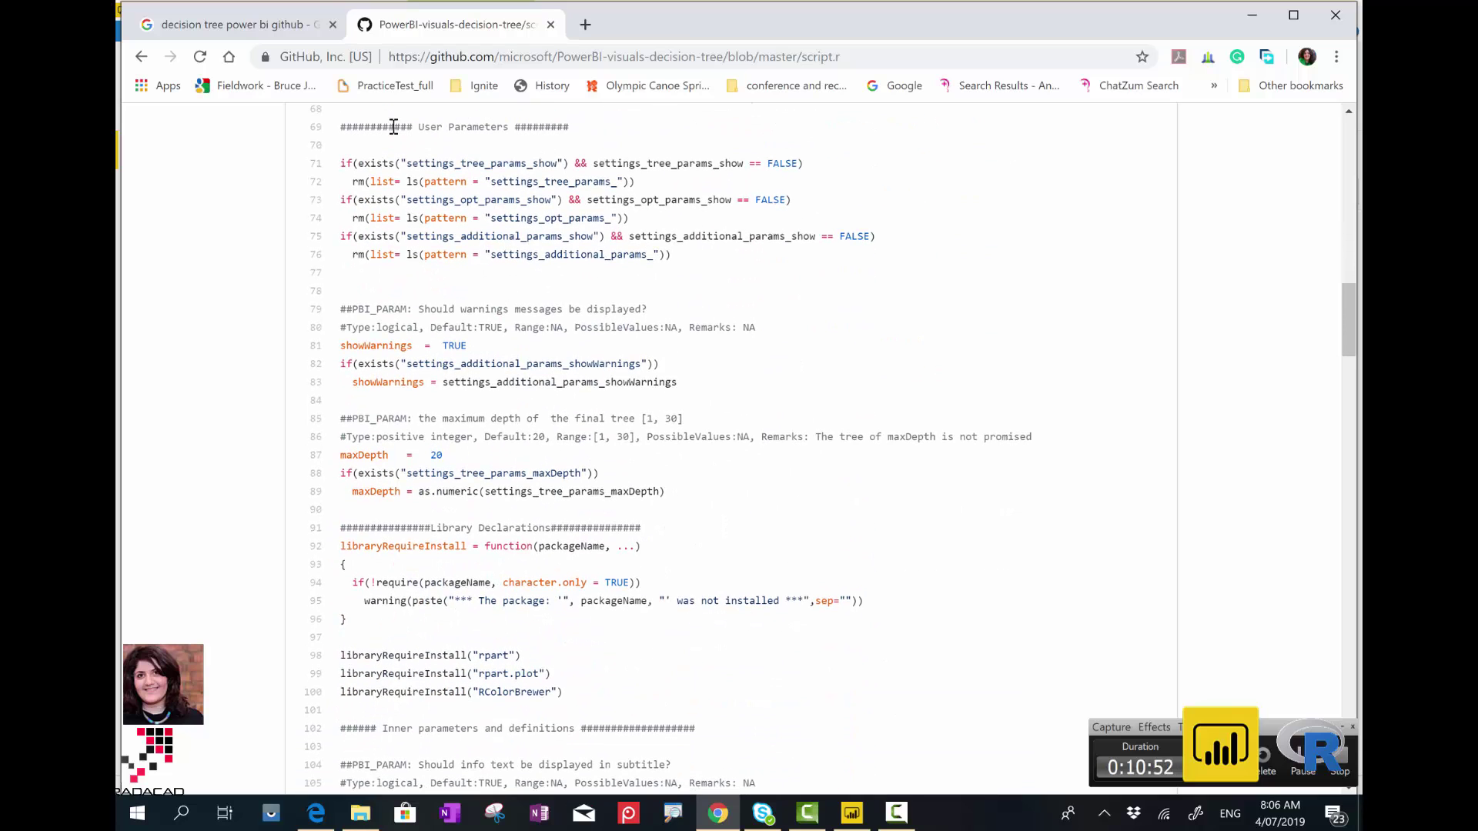
scroll(504, 493, down, 3)
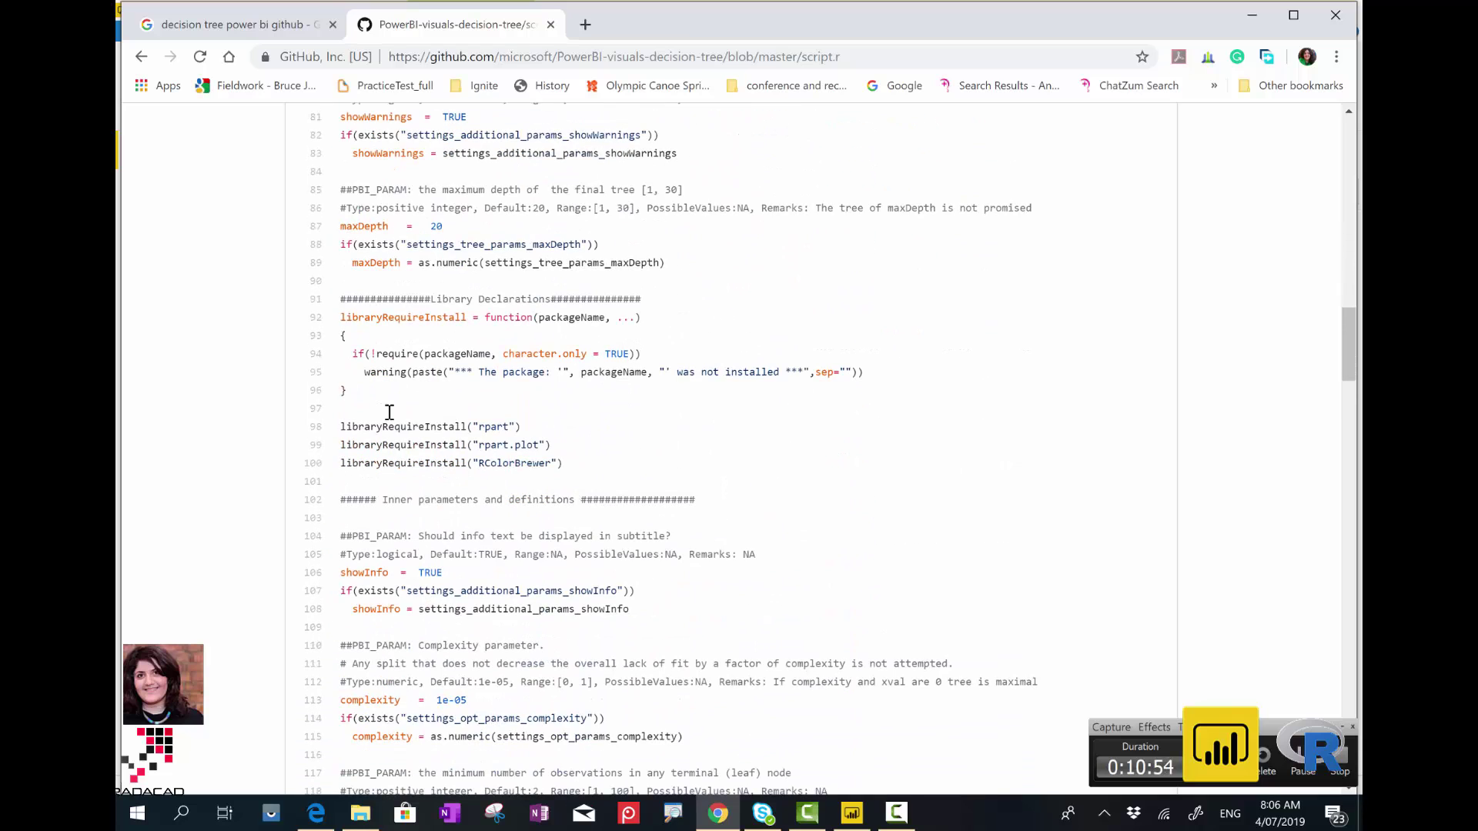
scroll(597, 489, down, 7)
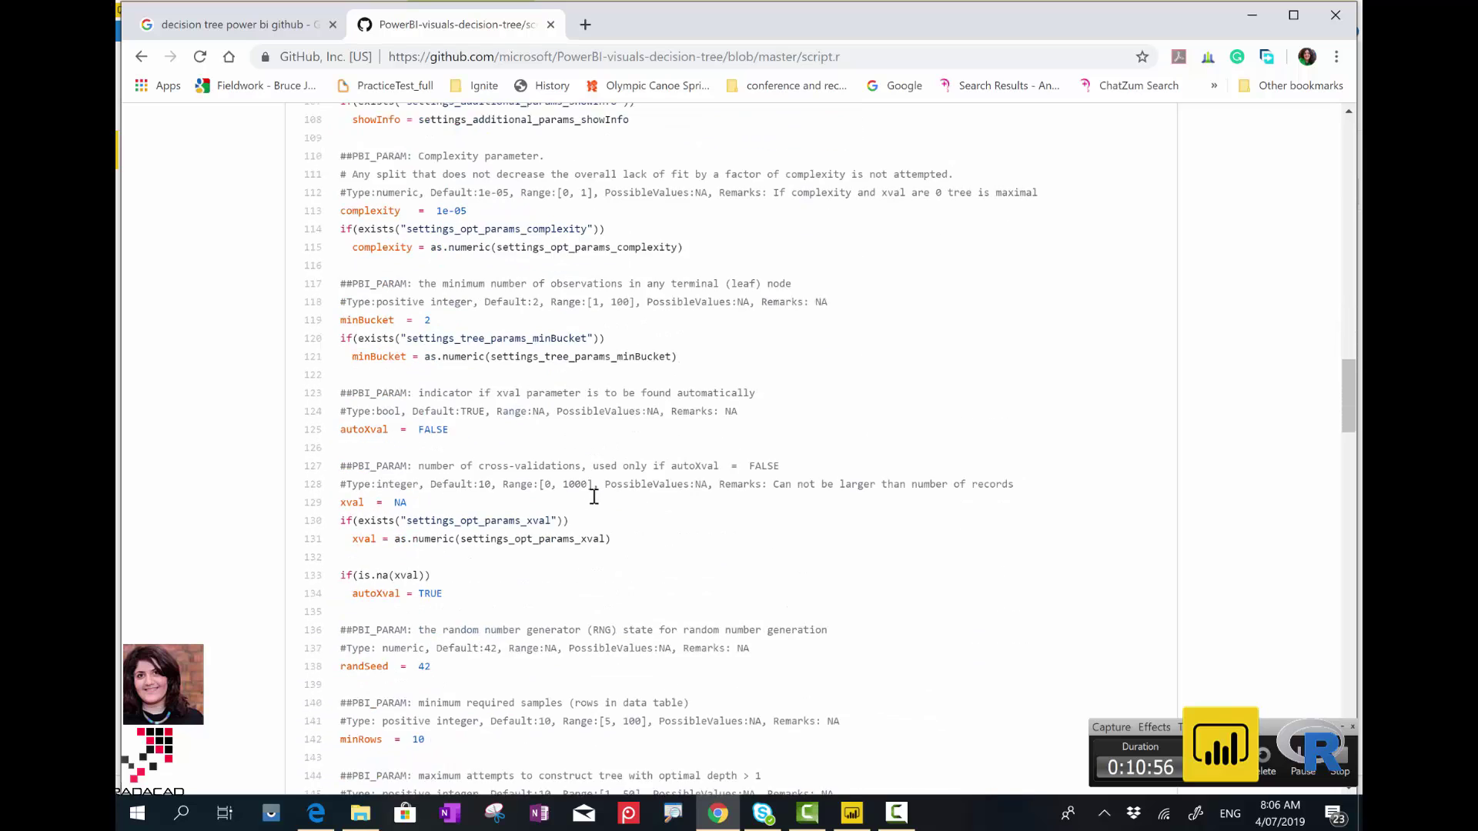
scroll(593, 501, down, 7)
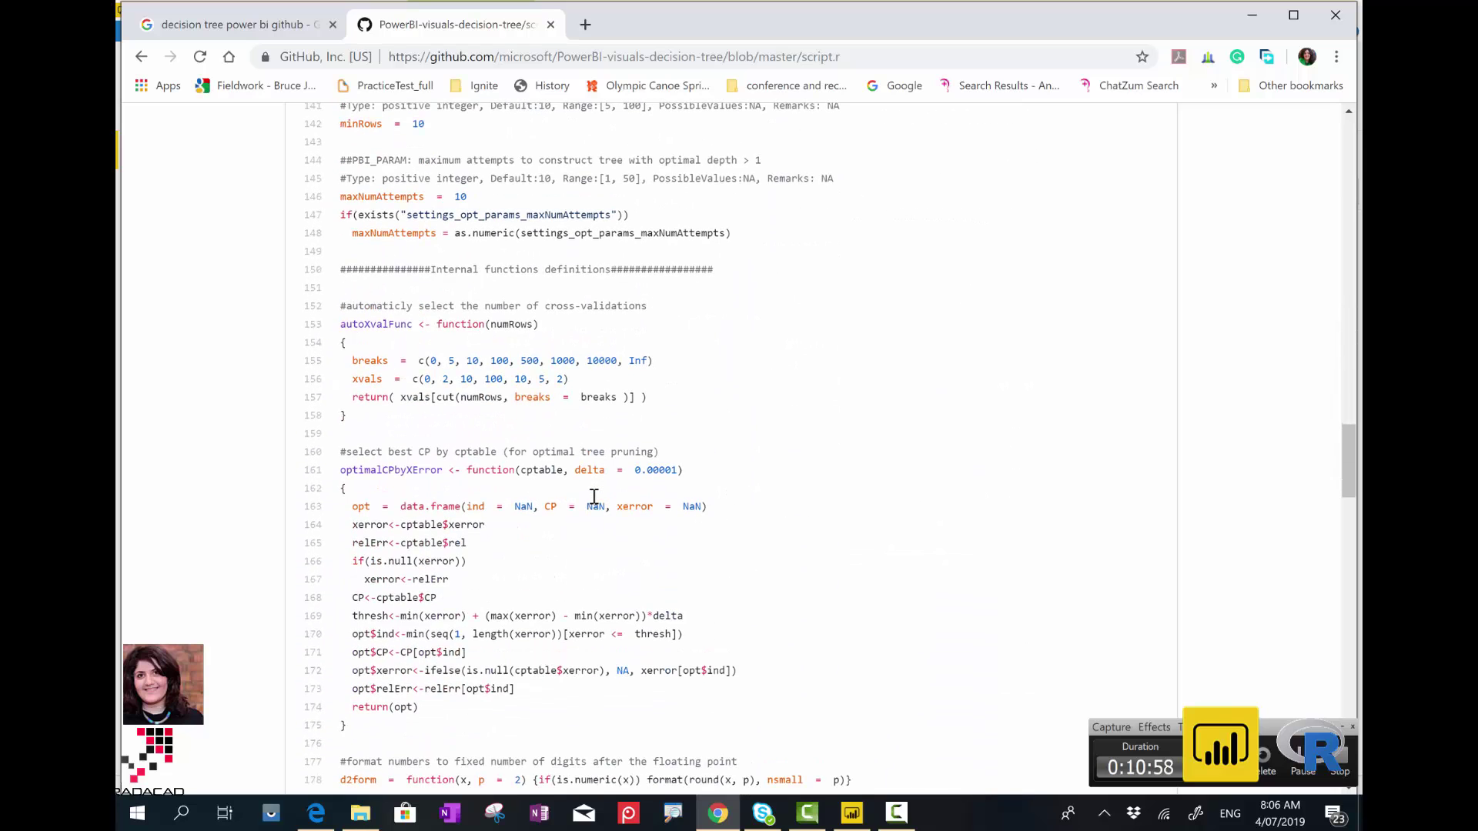
scroll(593, 501, down, 5)
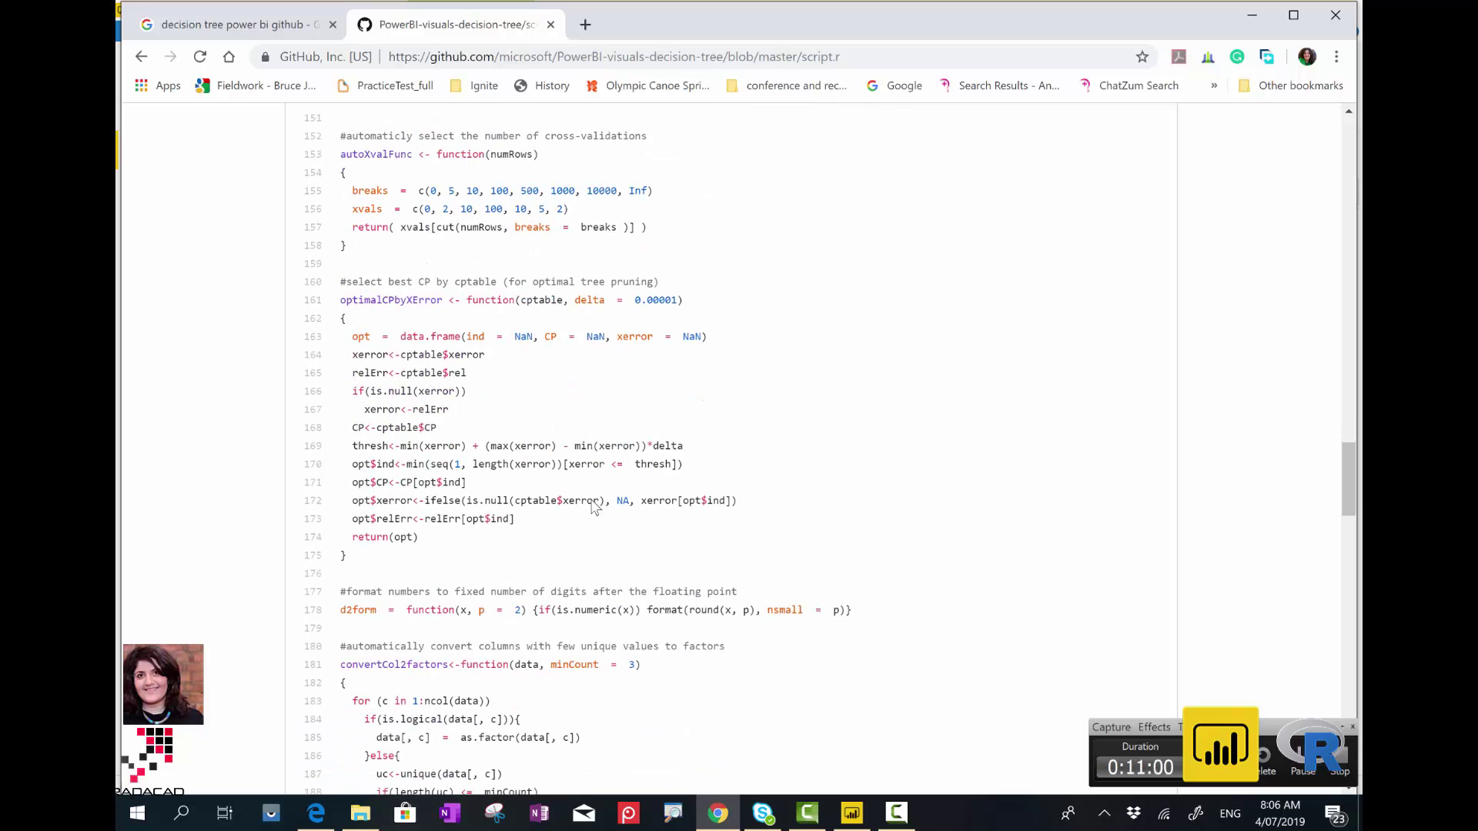
scroll(508, 471, down, 7)
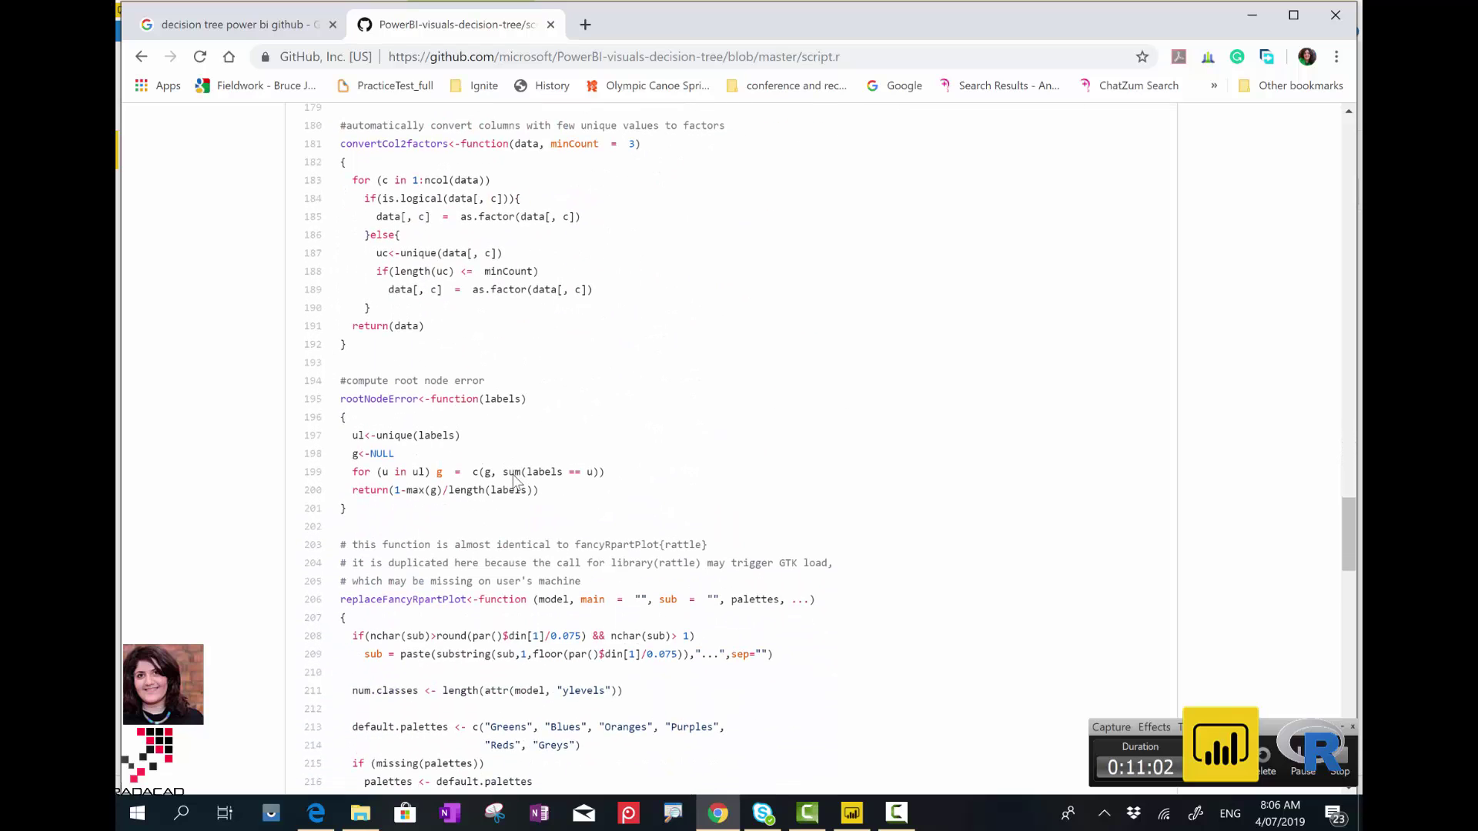
drag(514, 475, 515, 479)
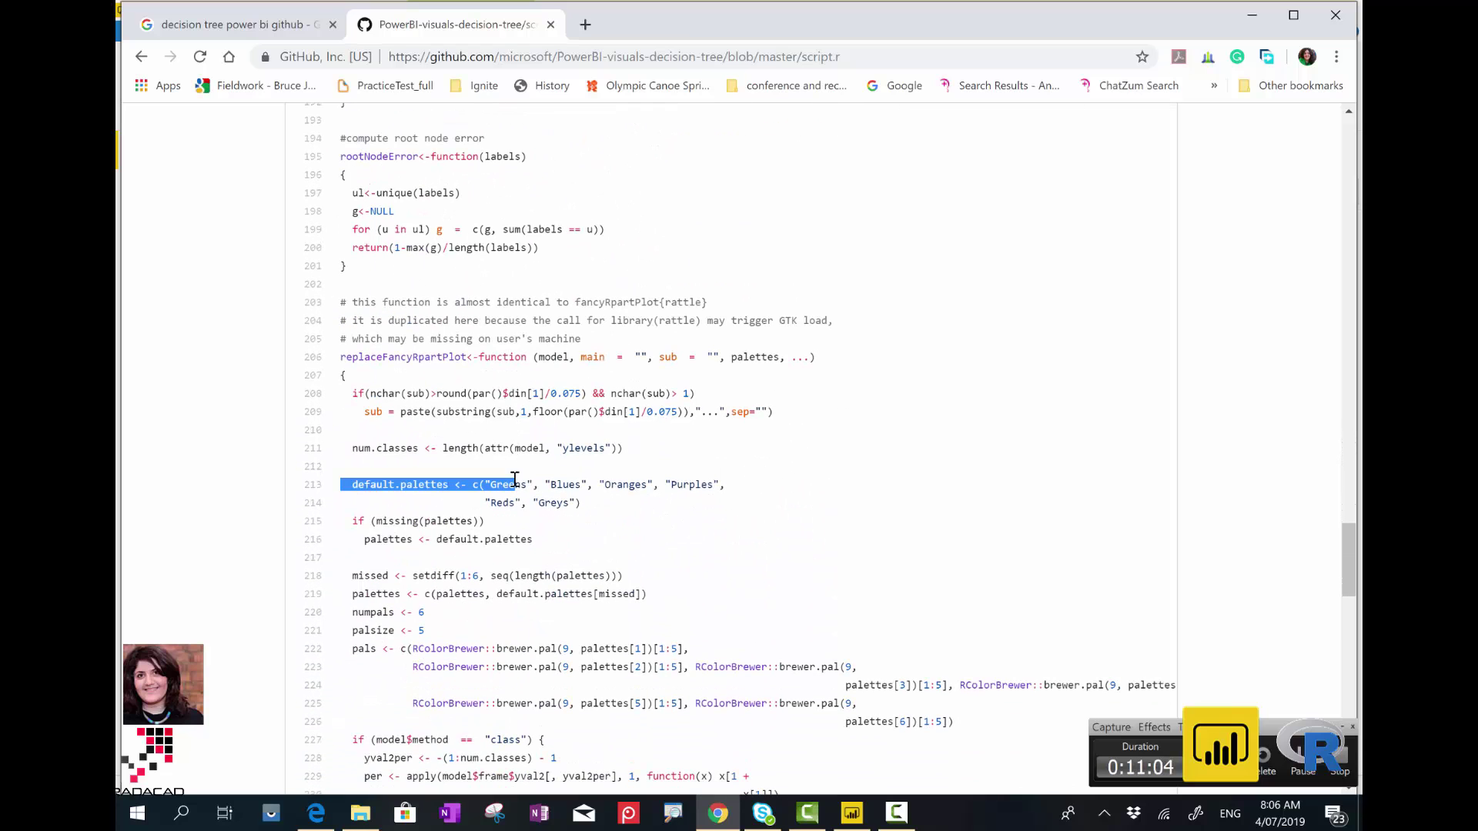
click(500, 484)
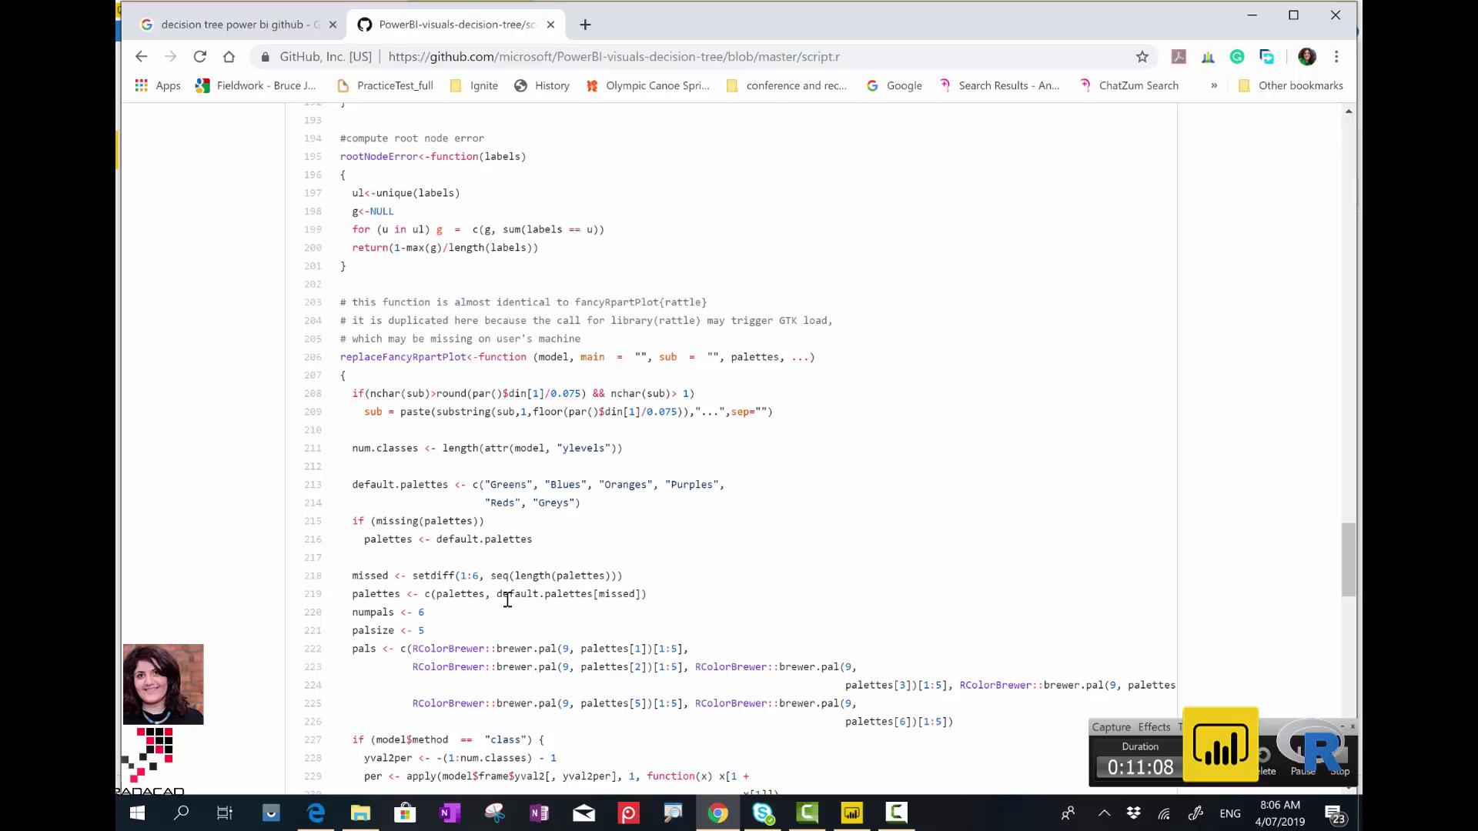
Continue down script.r until the rpart.plot::prp call drawing the tree is visible.
scroll(579, 560, down, 1)
scroll(579, 560, down, 6)
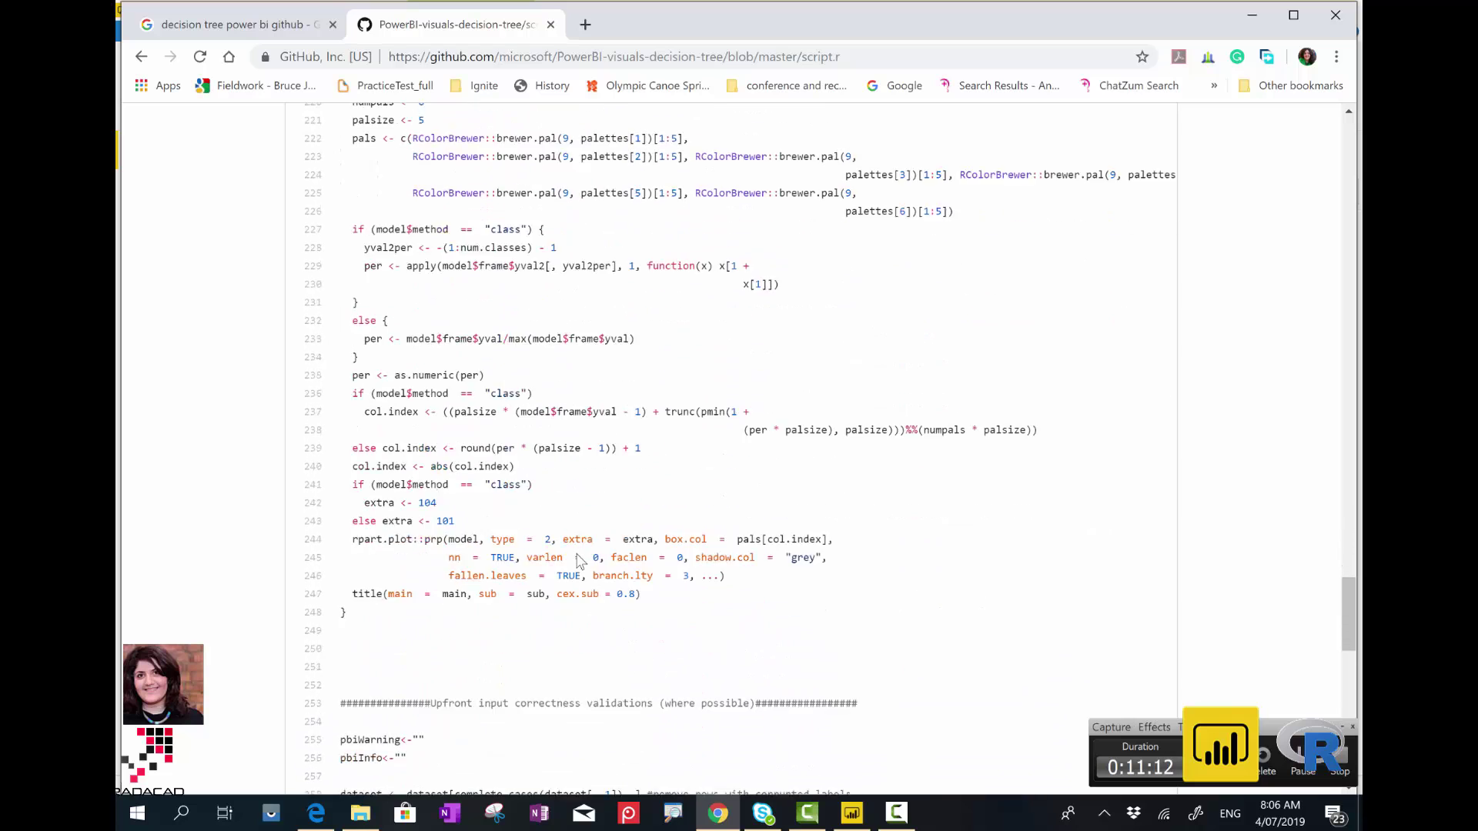
scroll(580, 561, down, 1)
key(ctrl+f)
Search script.r for 'rpart' and highlight the lines loading rpart and rpart.plot.
text(decisin)
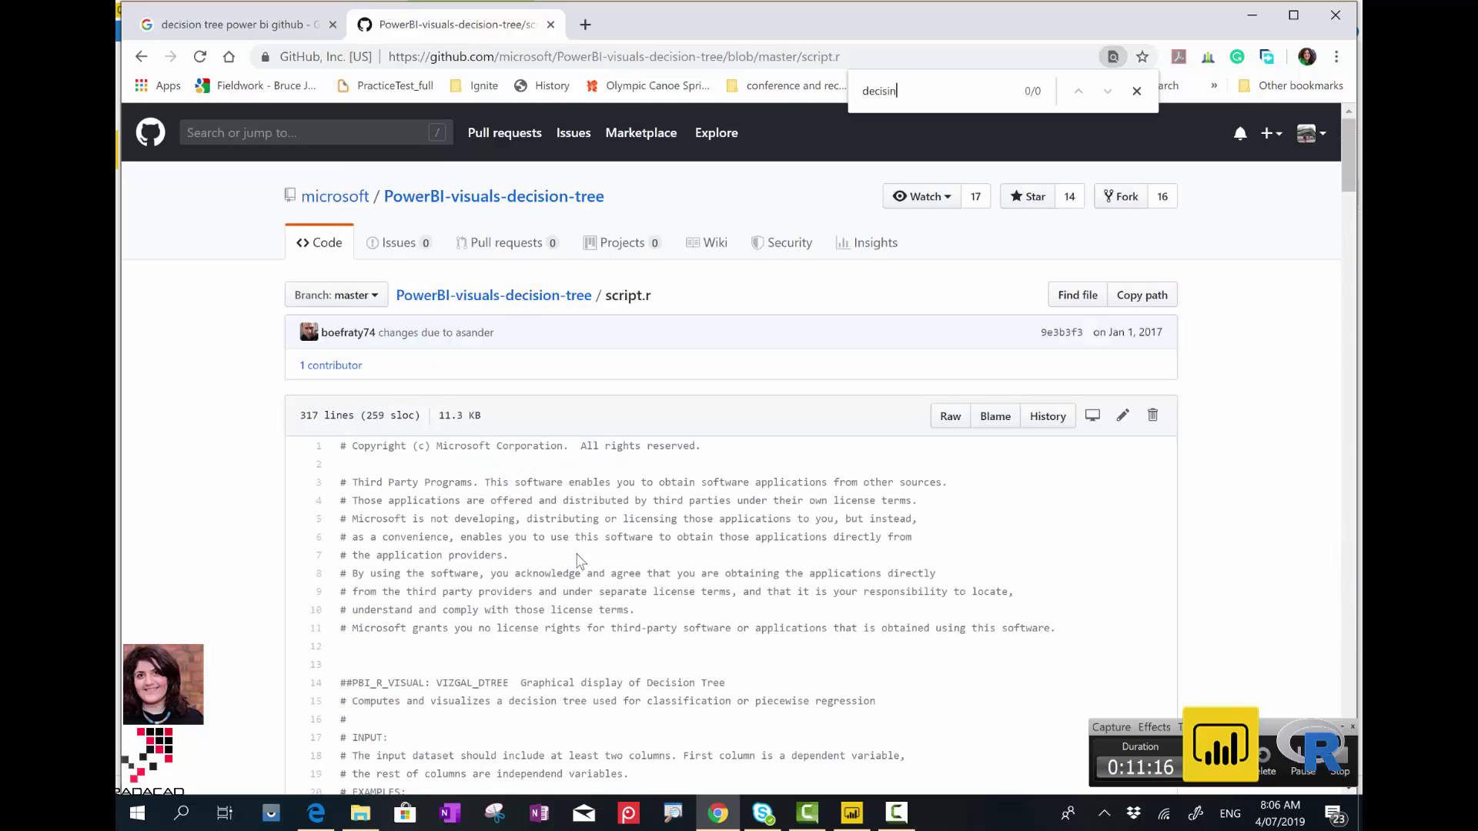
key(BackSpace)
key(BackSpace)
key(BackSpace)
key(BackSpace)
key(BackSpace)
key(BackSpace)
key(BackSpace)
text(rpart)
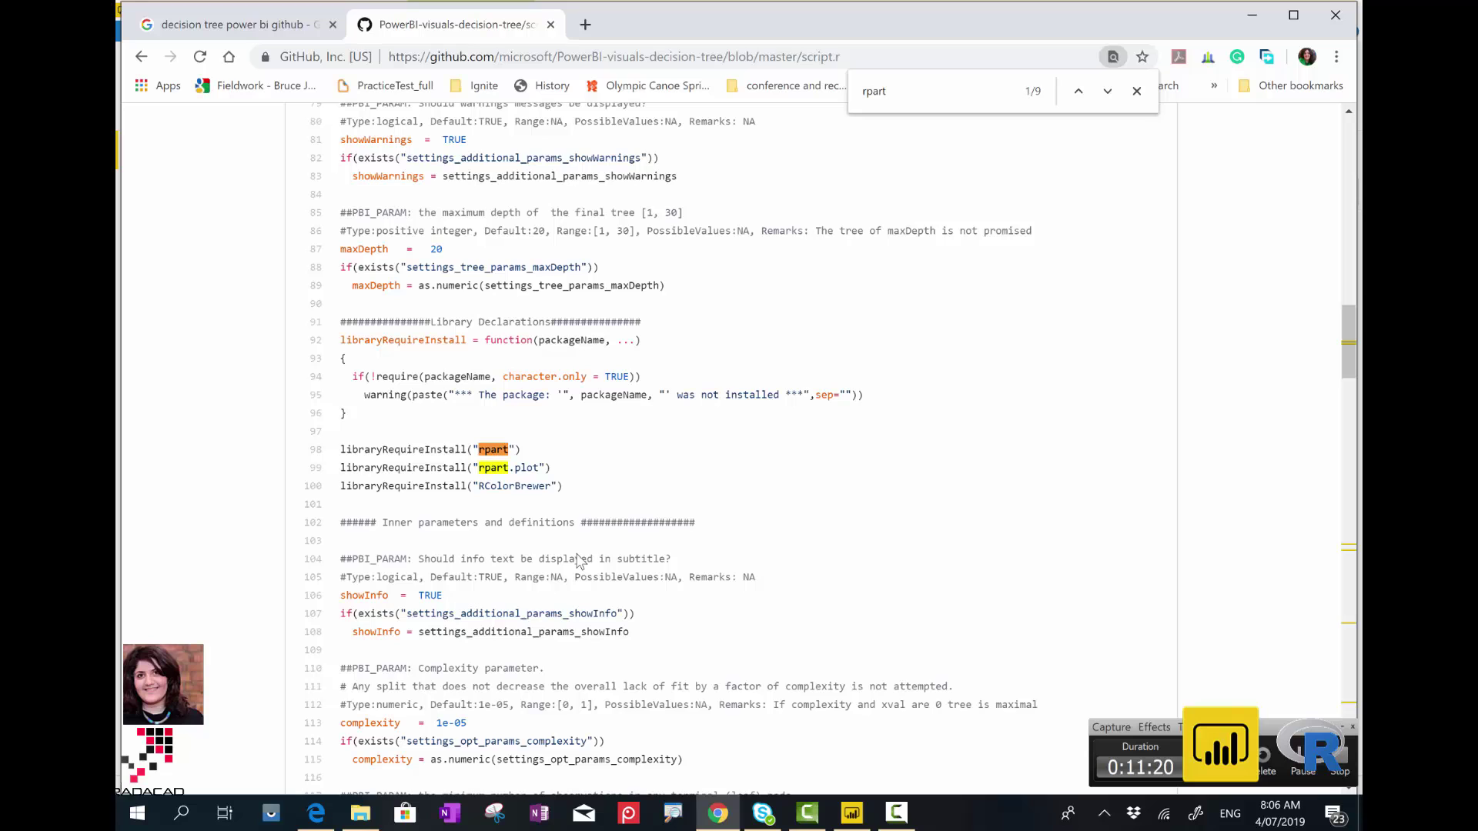
scroll(580, 560, up, 1)
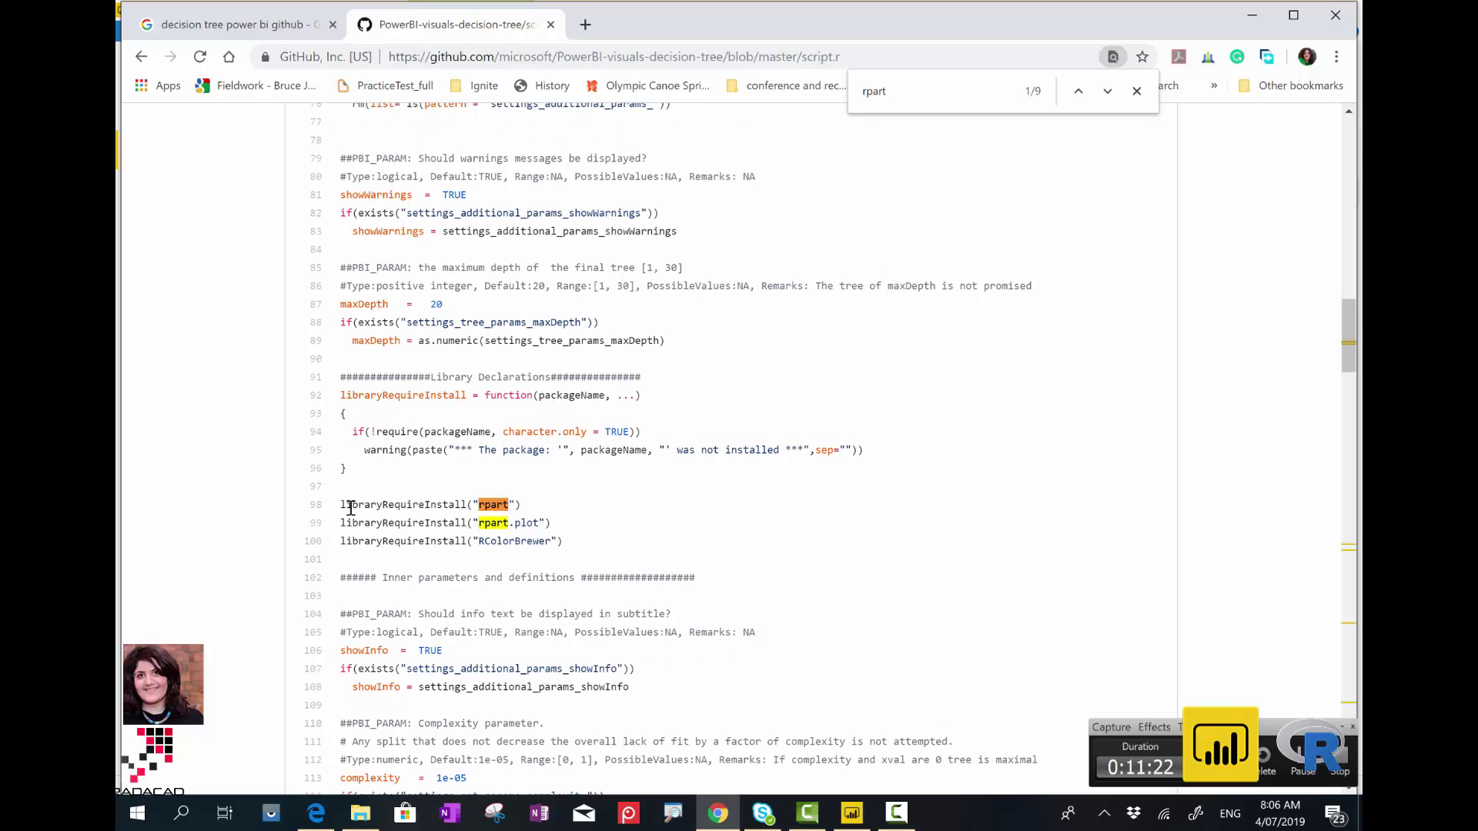
drag(350, 509, 542, 524)
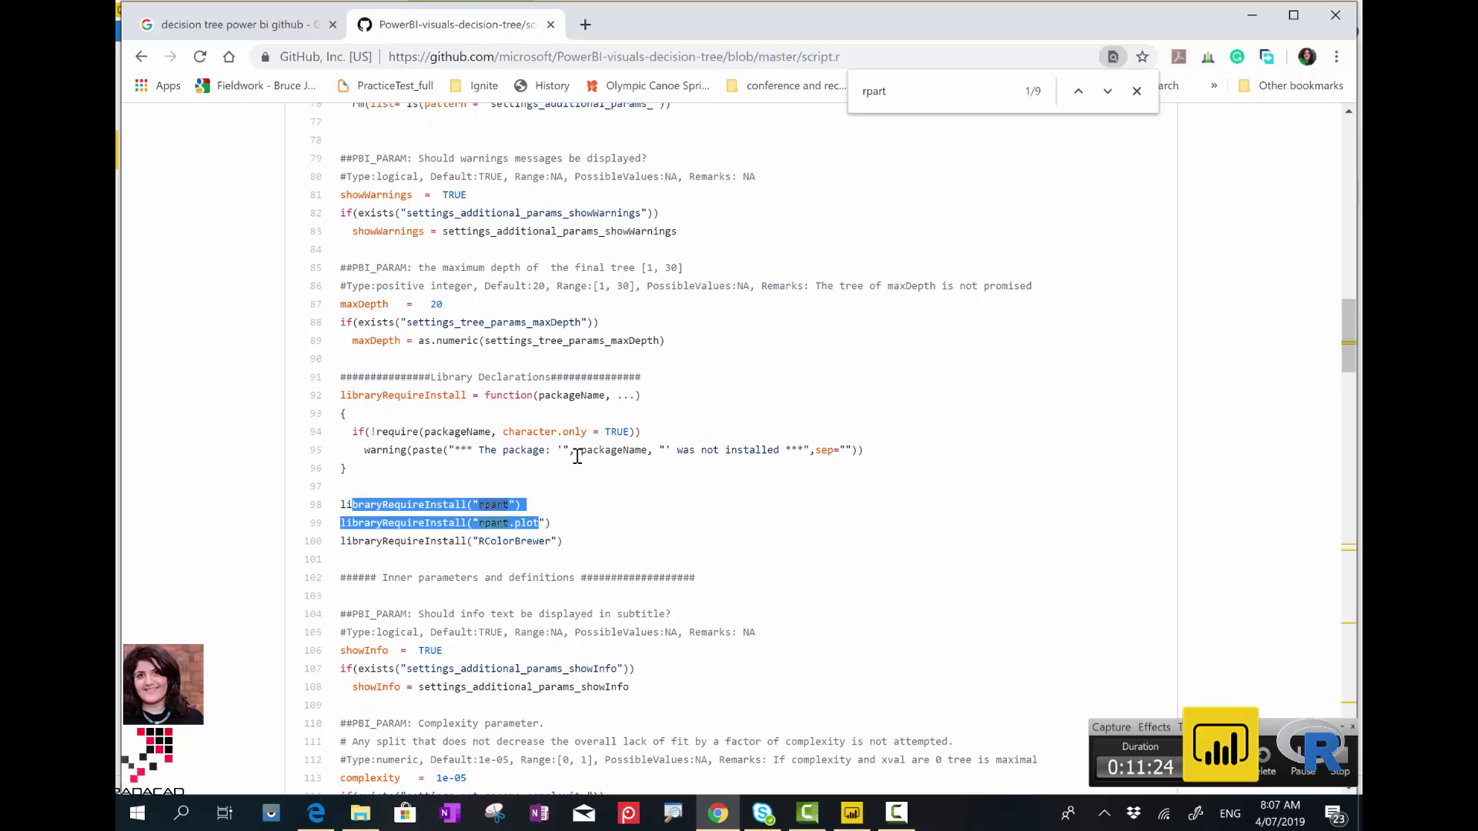
Step through the later rpart matches to the plotting call, then return to the repository page.
double_click(1103, 98)
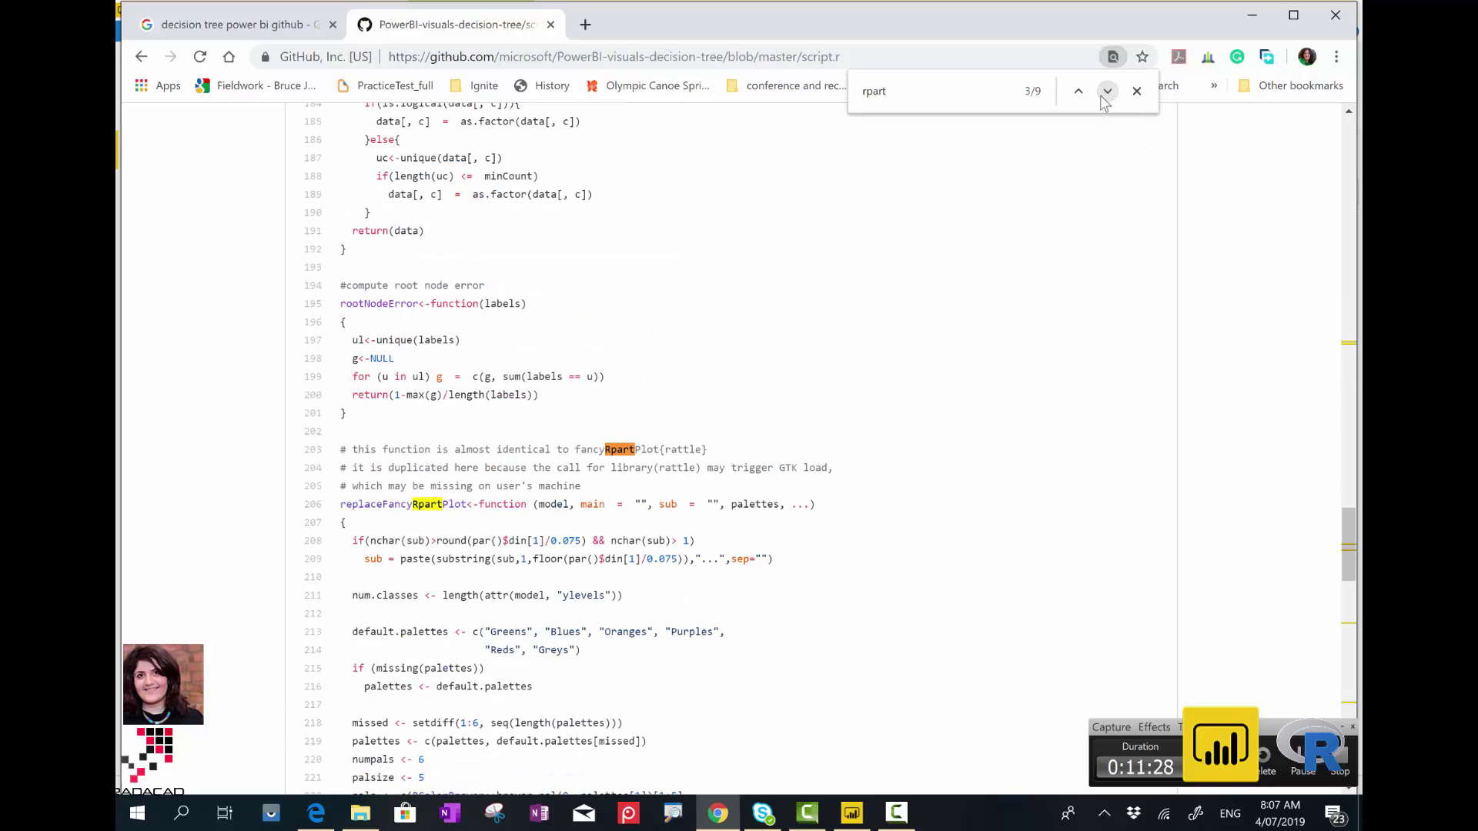
click(1103, 99)
click(1106, 99)
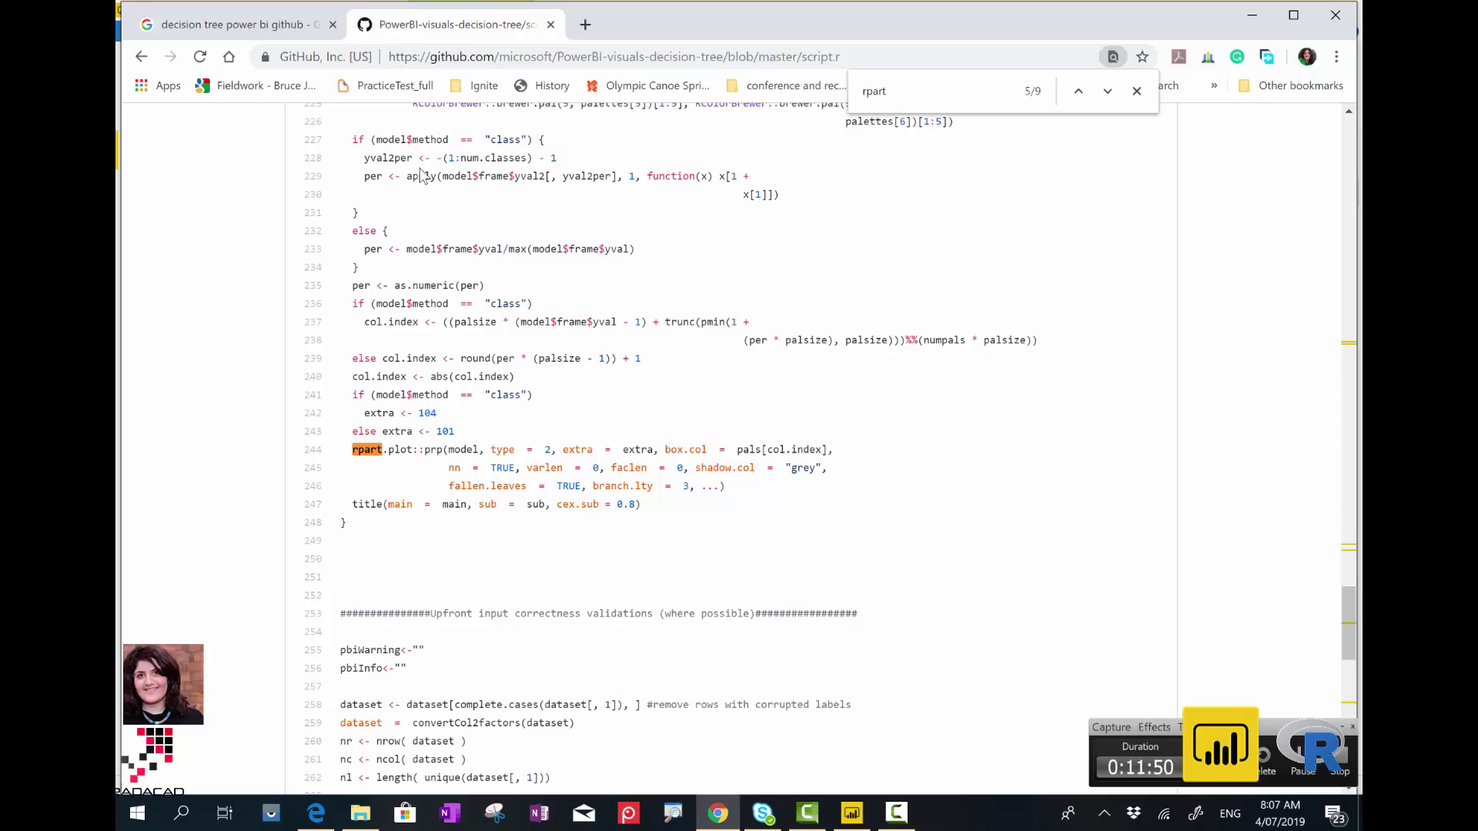
click(141, 59)
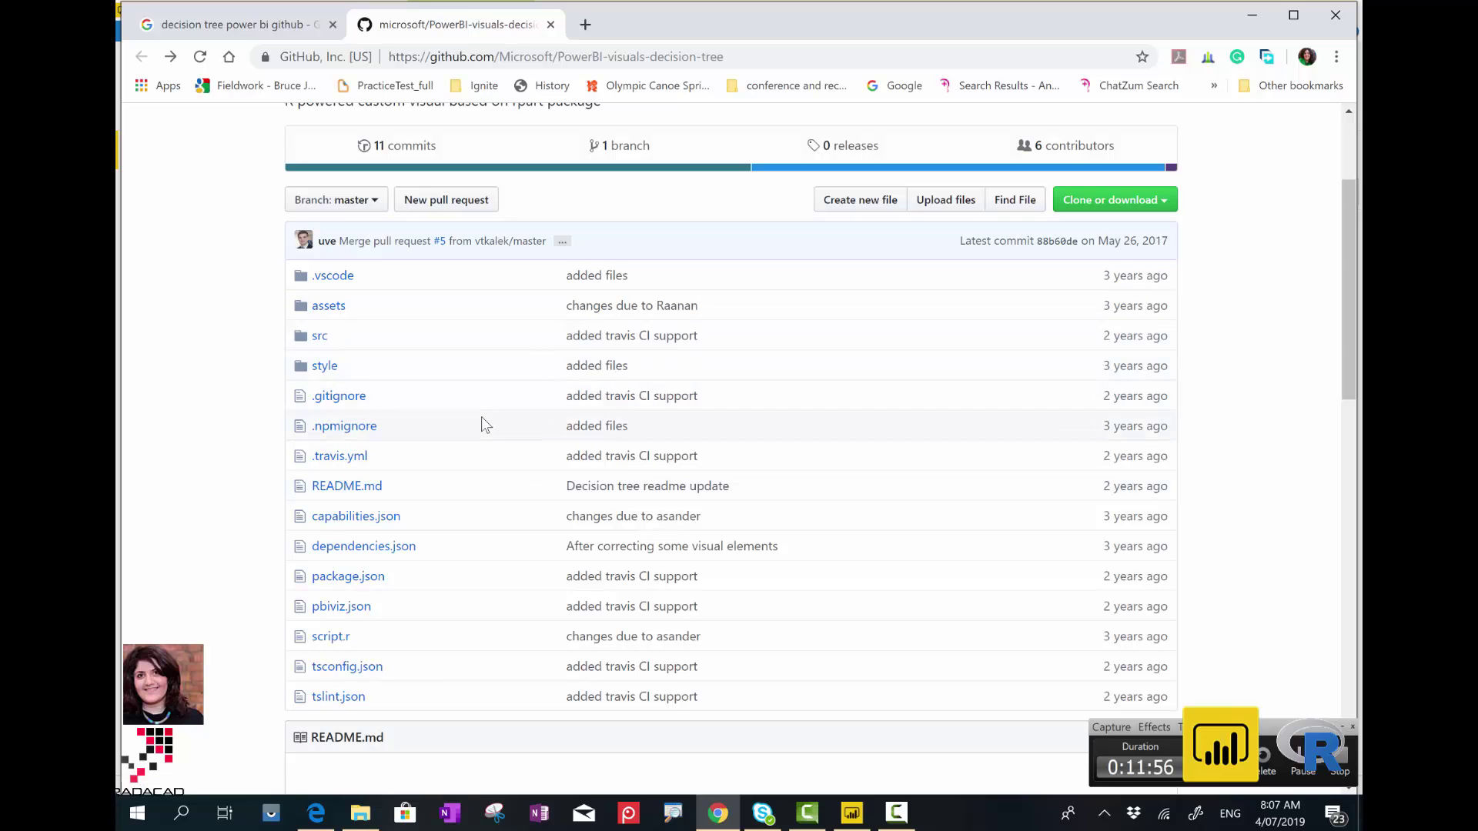
Scroll down through the repository's file list and README, then back up to the header.
scroll(482, 417, up, 2)
scroll(482, 418, down, 3)
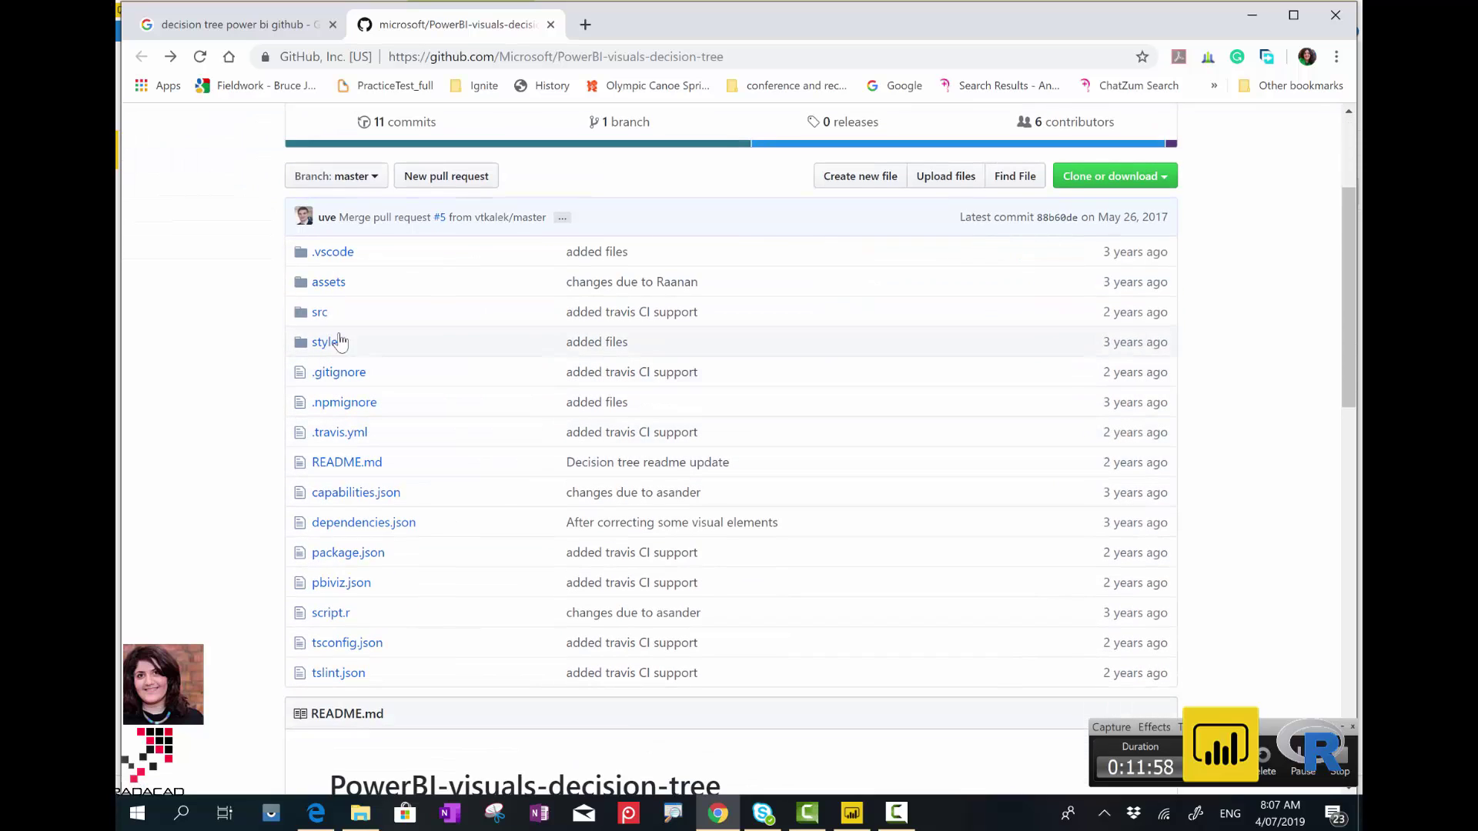
scroll(460, 536, down, 3)
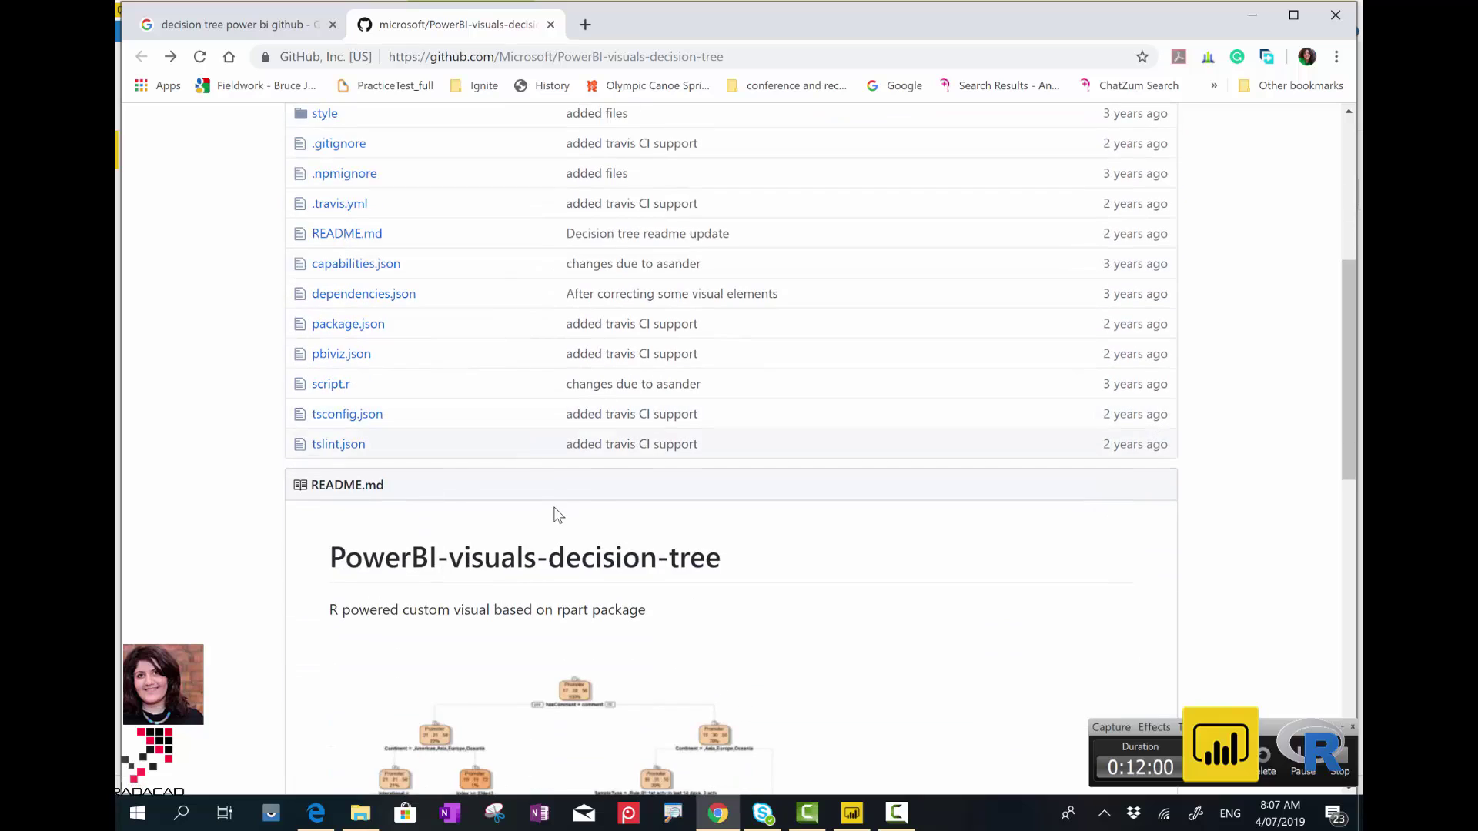
scroll(558, 515, up, 4)
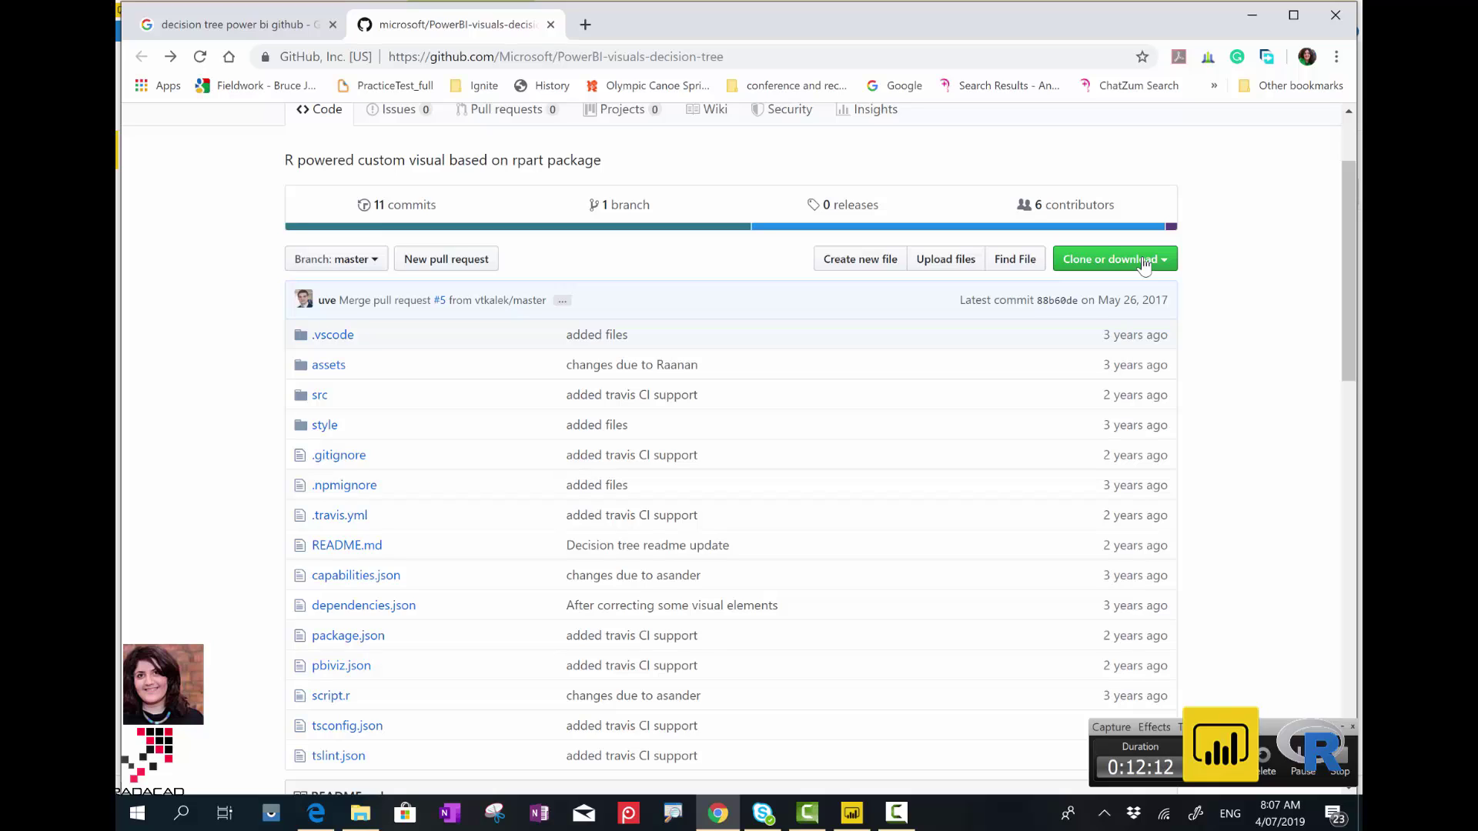
mouse_move(303, 307)
Switch on the decision tree's Tree and Advanced parameters, keeping depth 15, bucket size 2, complexity 1e-5.
click(852, 813)
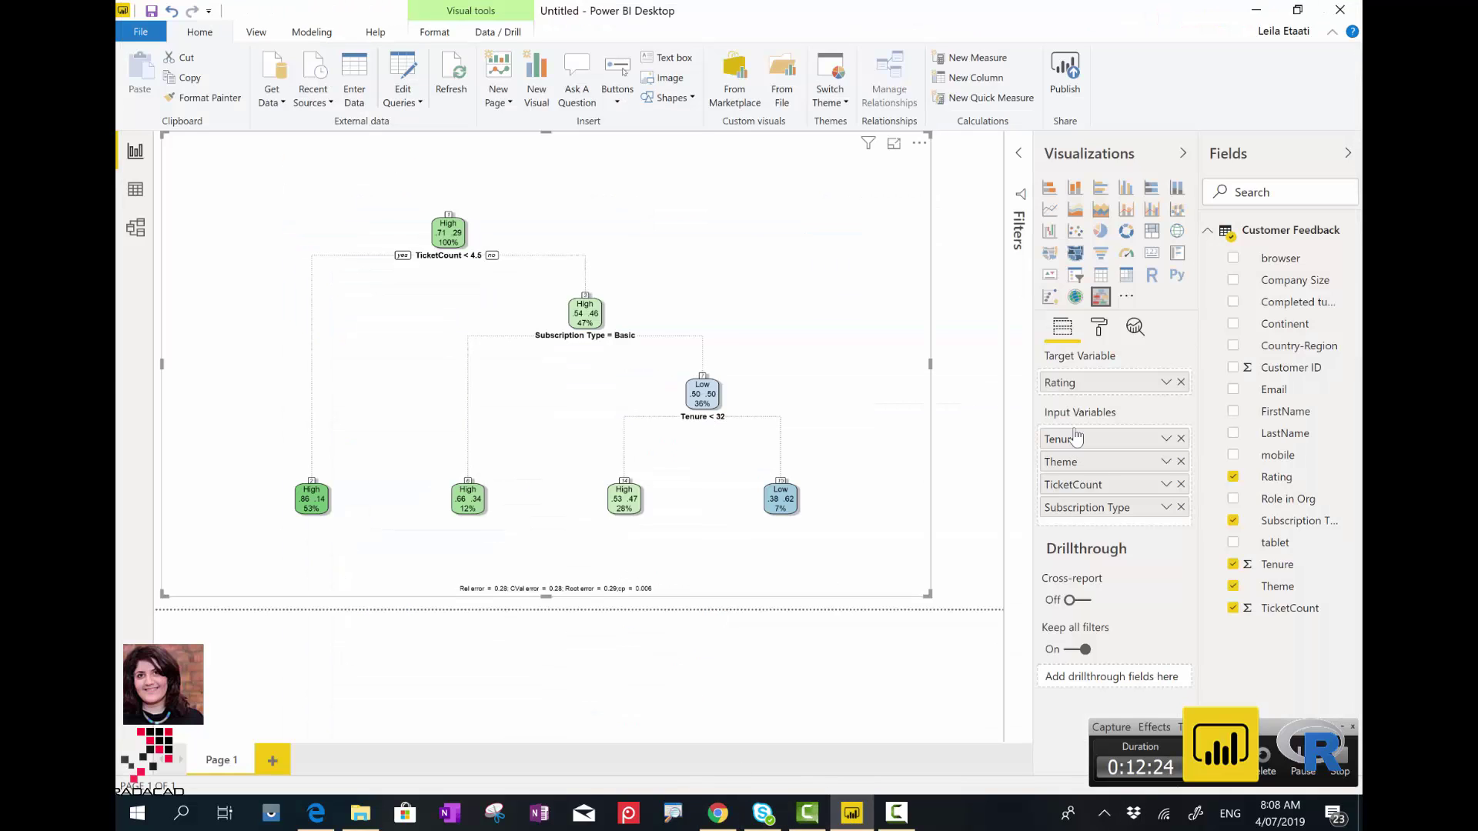
click(1099, 331)
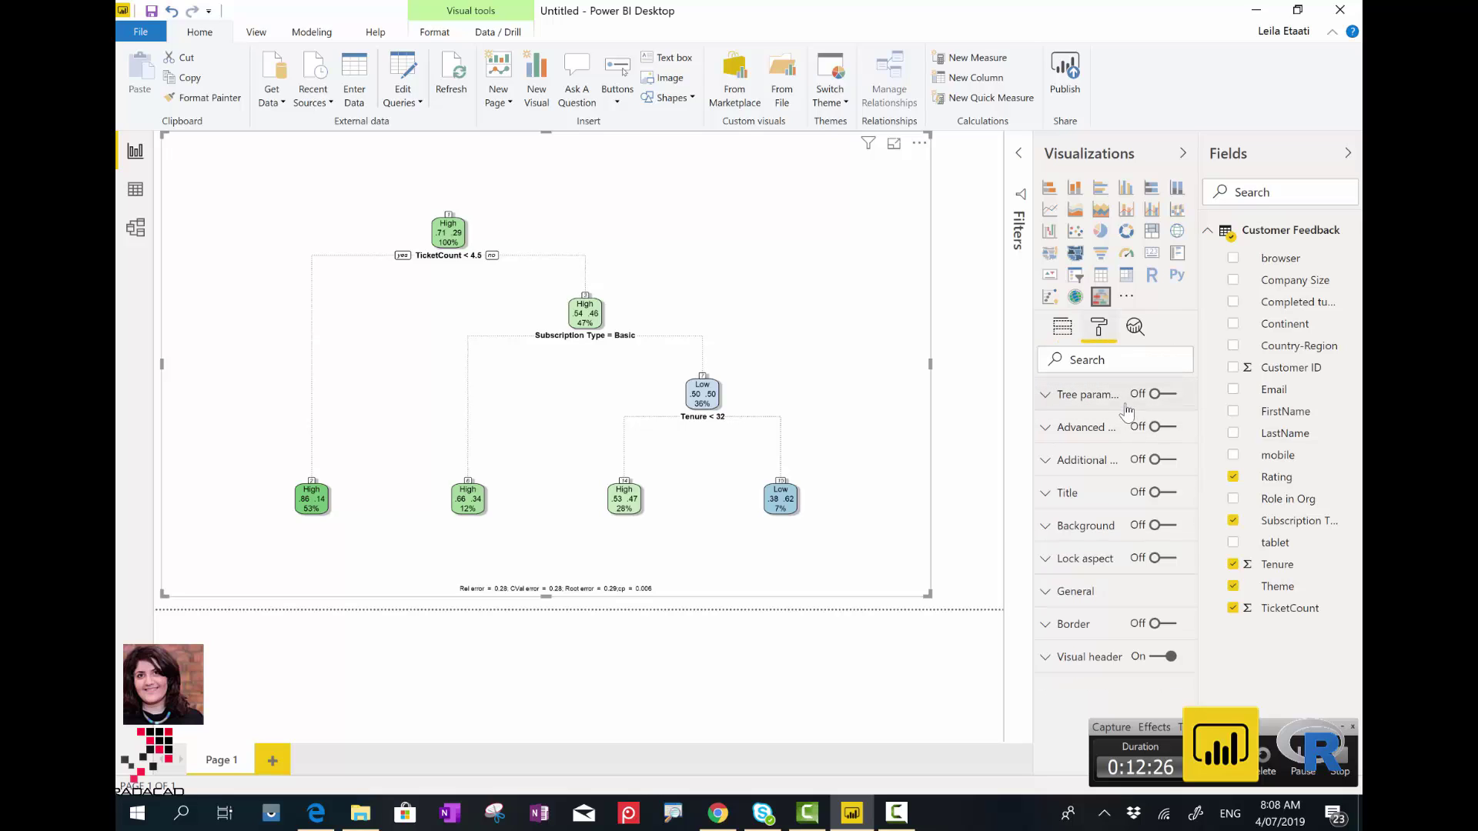
click(1128, 402)
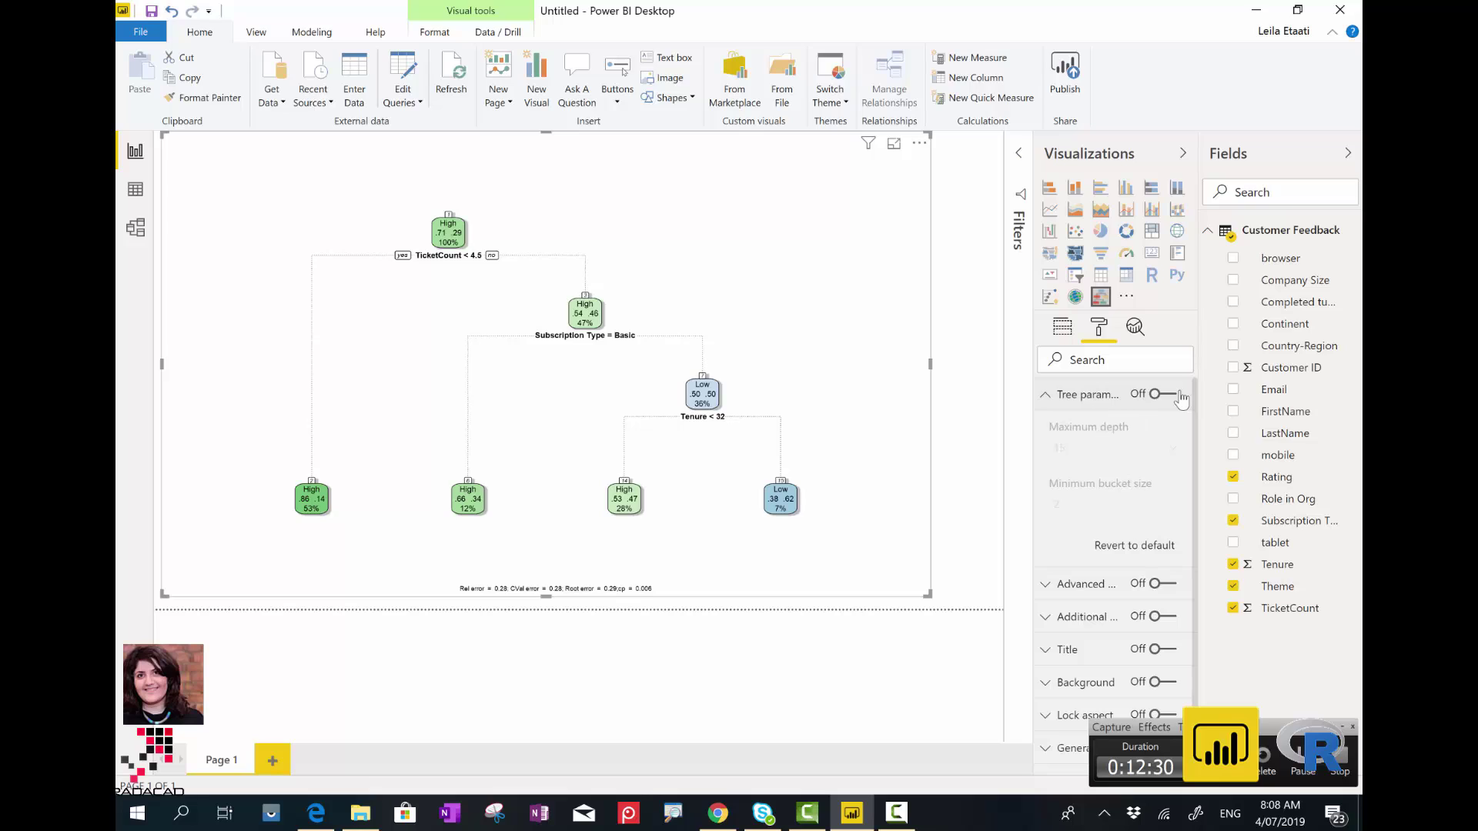
click(1171, 396)
click(1074, 589)
click(1164, 585)
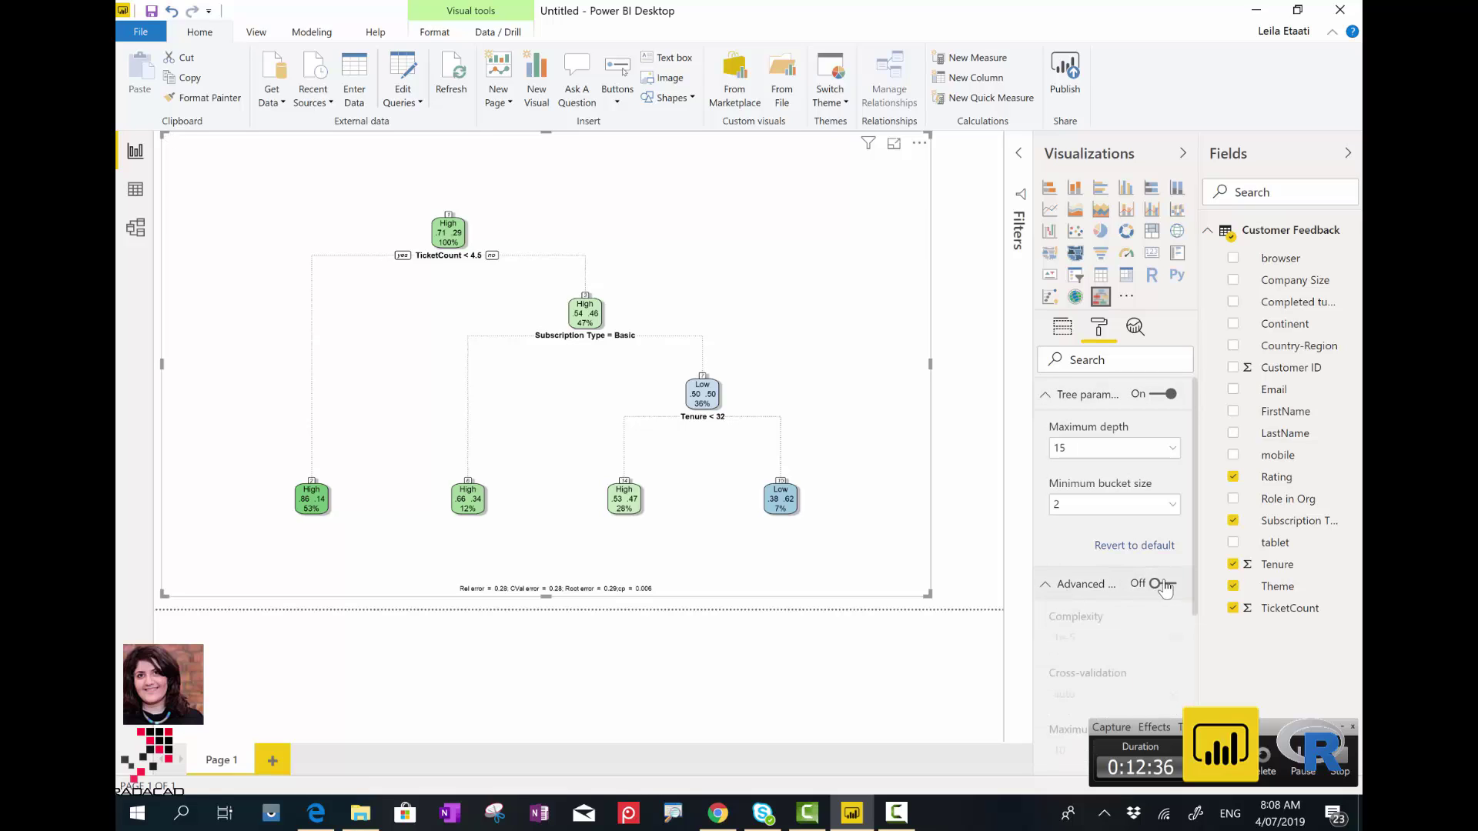
scroll(1128, 642, down, 3)
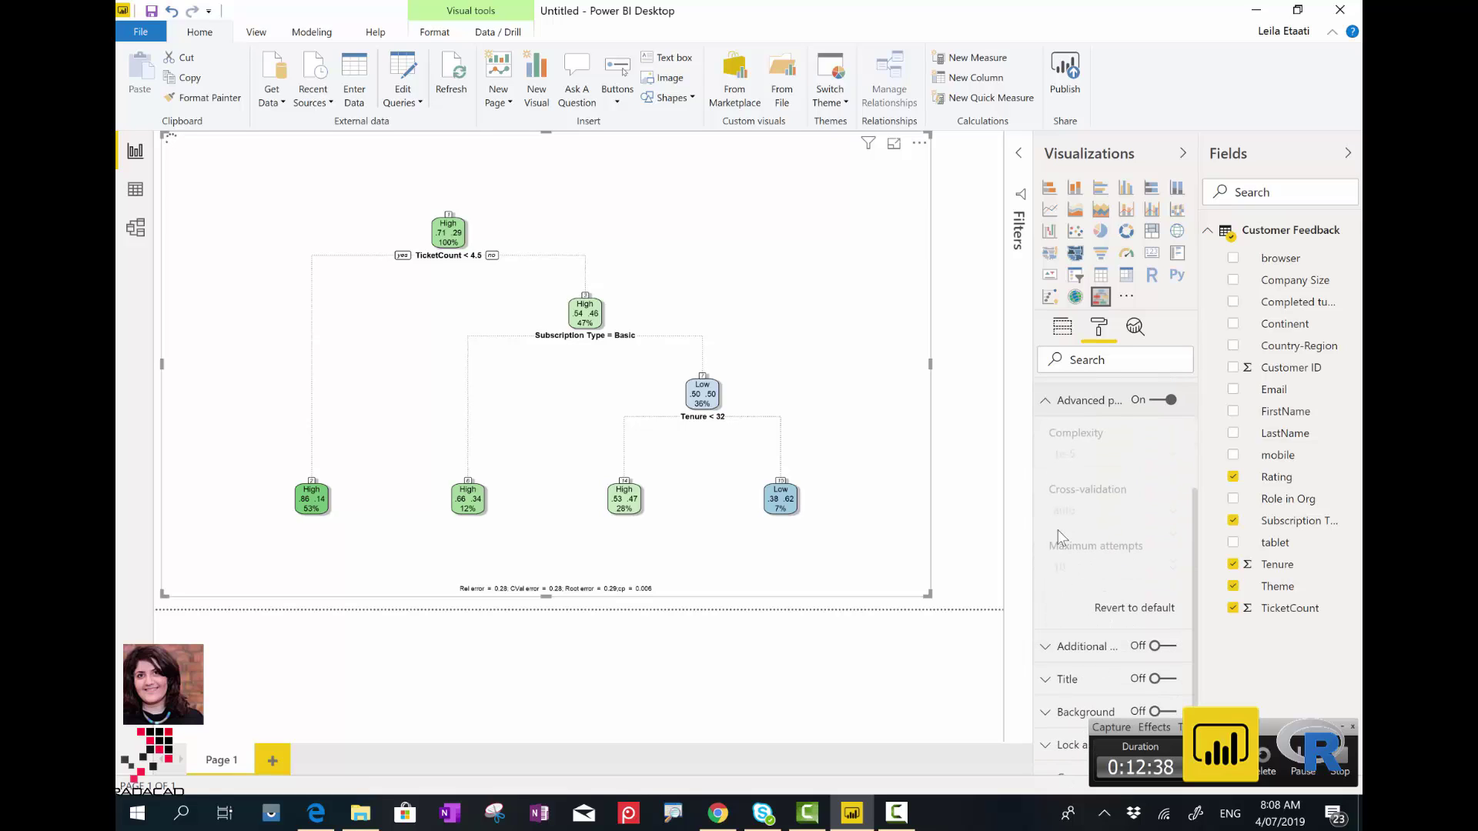
scroll(1101, 548, up, 2)
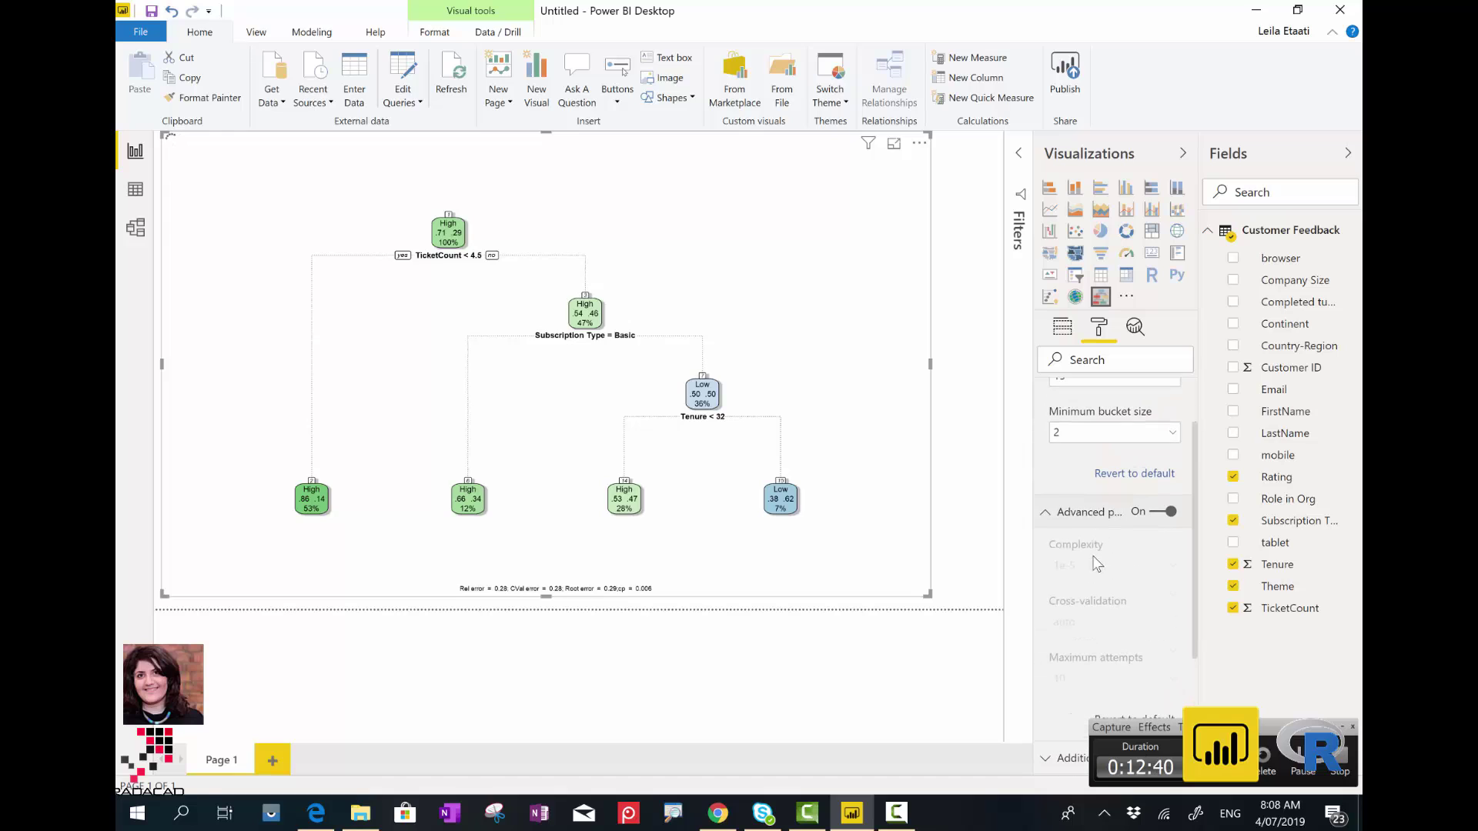
scroll(1086, 567, up, 1)
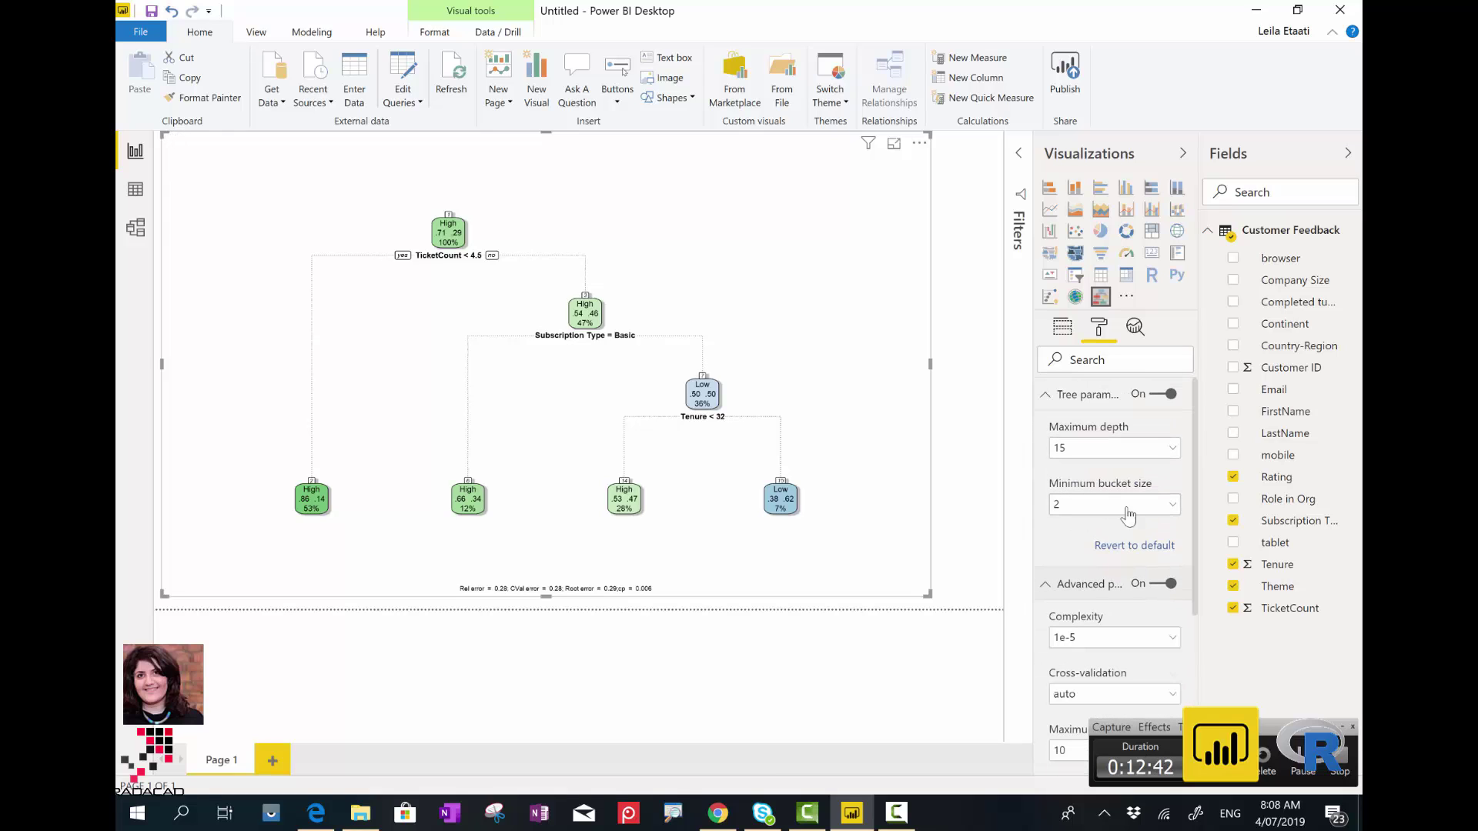
scroll(1108, 459, down, 3)
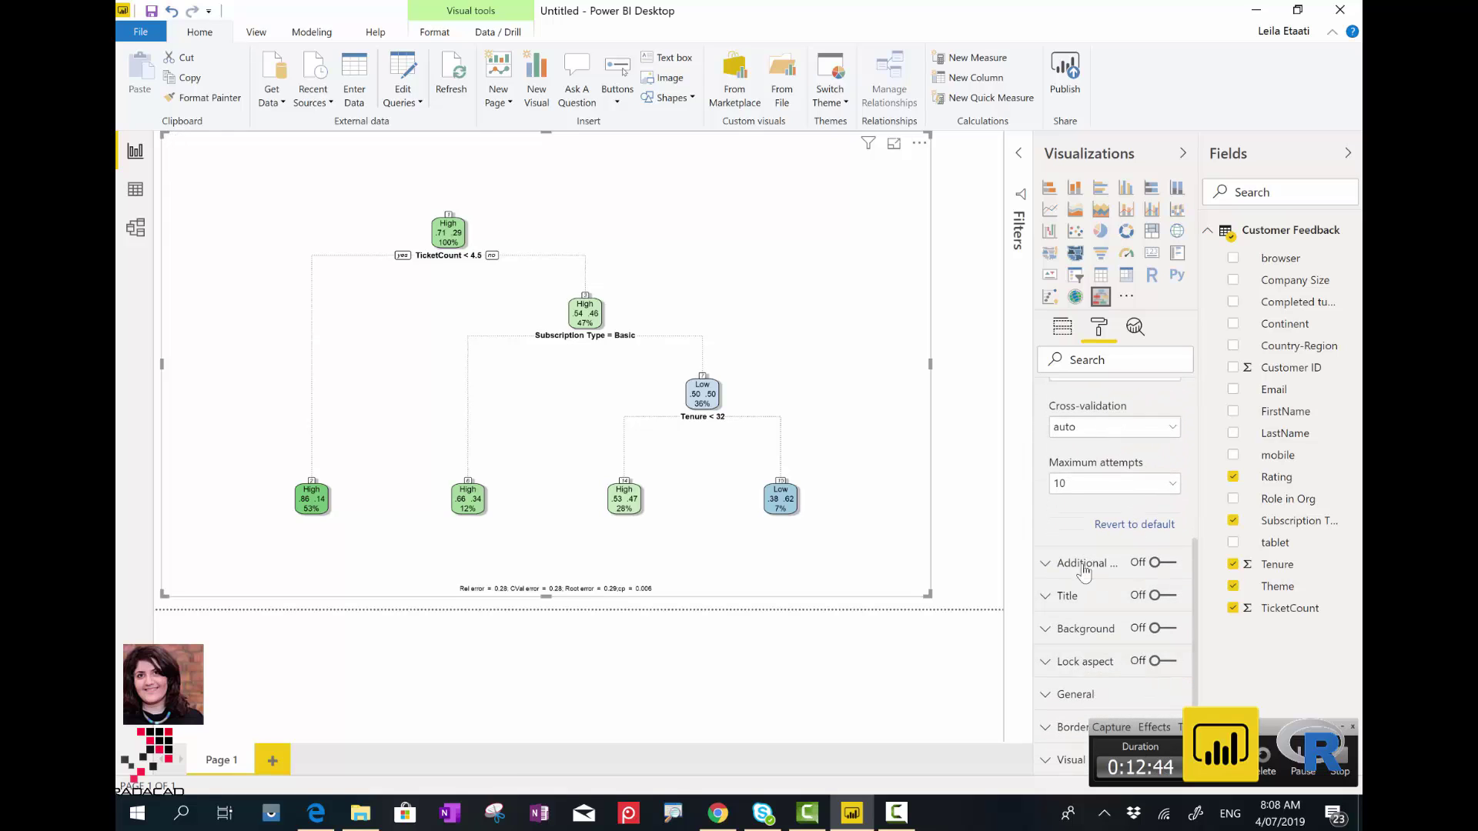